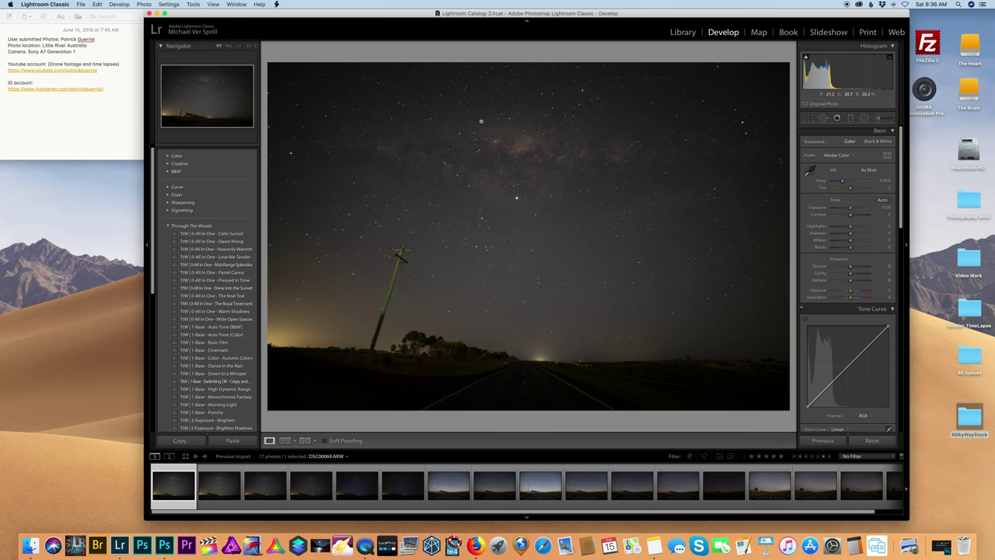
Step: Examine the Milky Way detail in DSC00069.ARW up close and preview the twilight road frames DSC00442 and the brightest utility pole shot
click(656, 169)
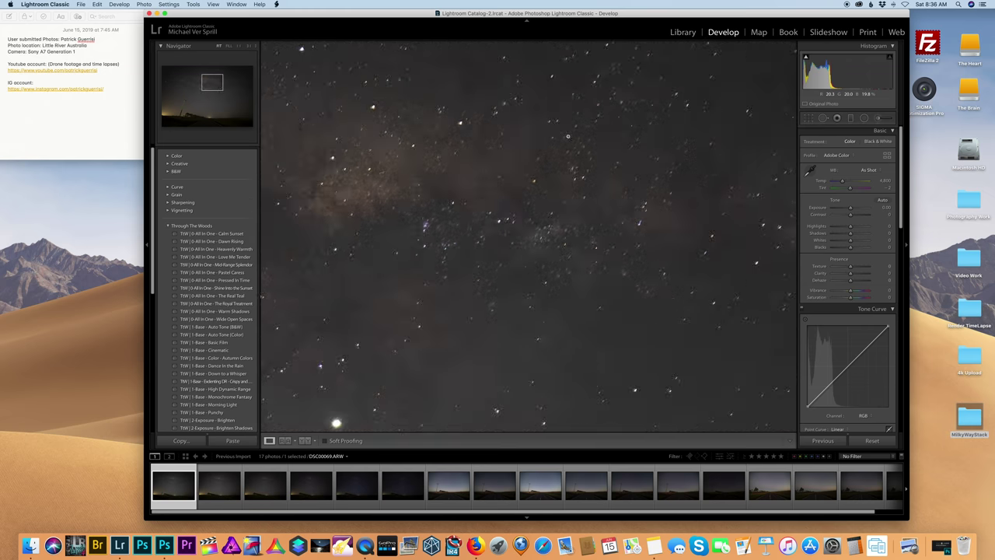
click(508, 94)
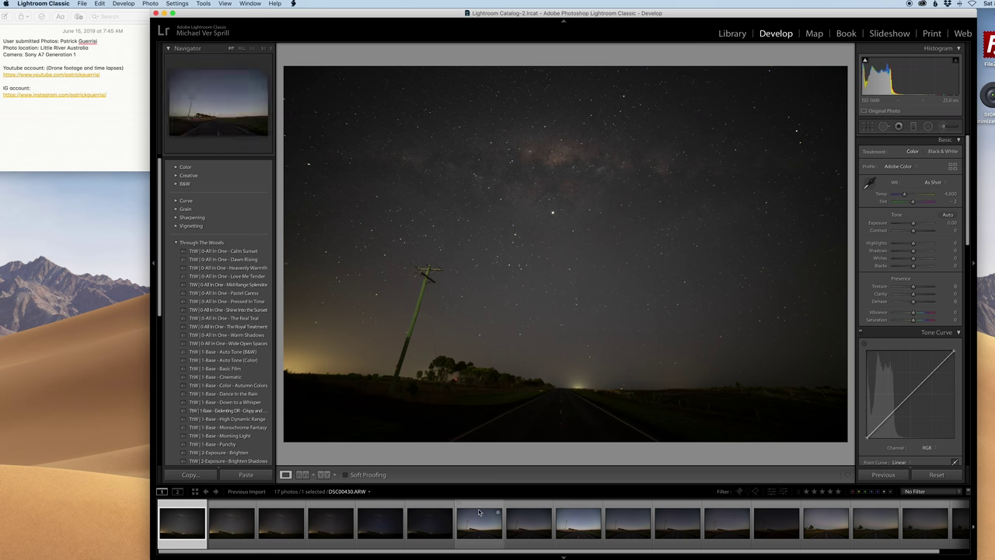
scroll(778, 525, down, 1)
click(797, 529)
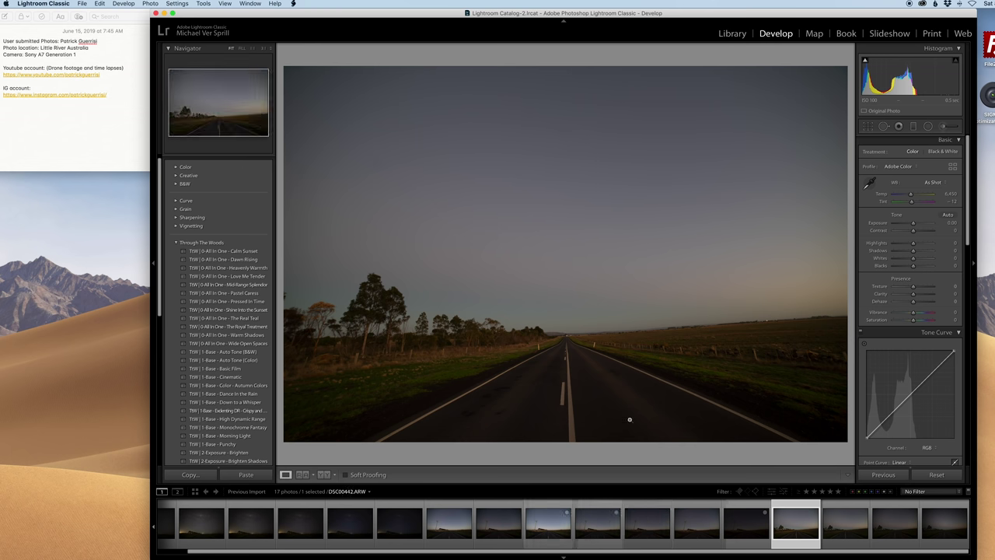
click(548, 522)
scroll(338, 530, up, 1)
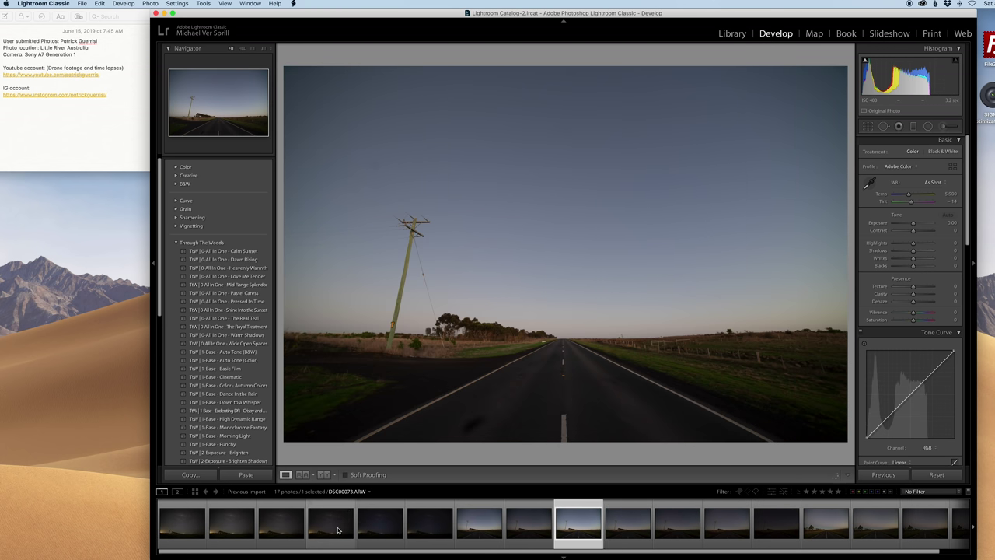
click(232, 533)
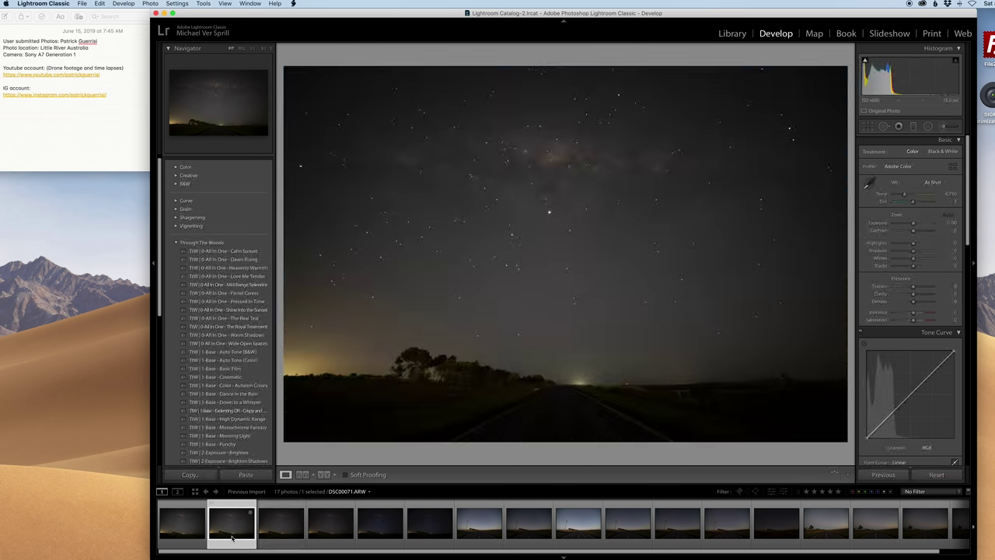
key(Left)
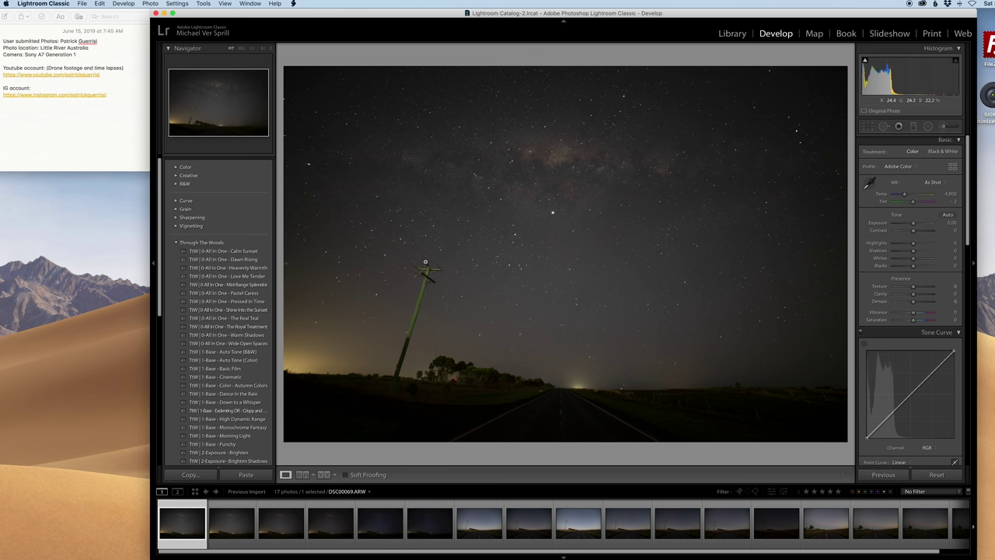
Step: Compare the night-sky frames DSC00071 through DSC00075 for sky brightness, foreground and ISO differences
click(233, 521)
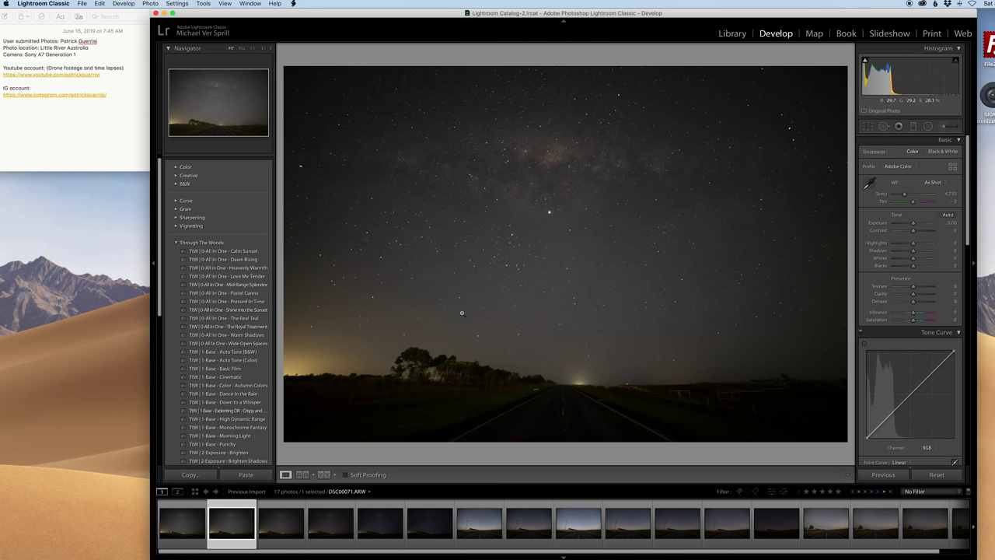
key(v)
key(v)
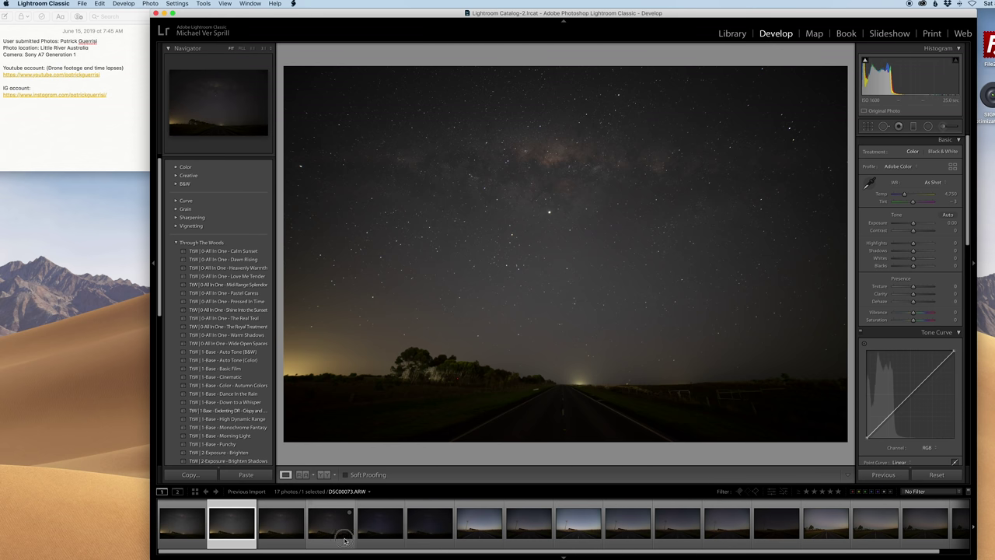
key(Right)
key(Right)
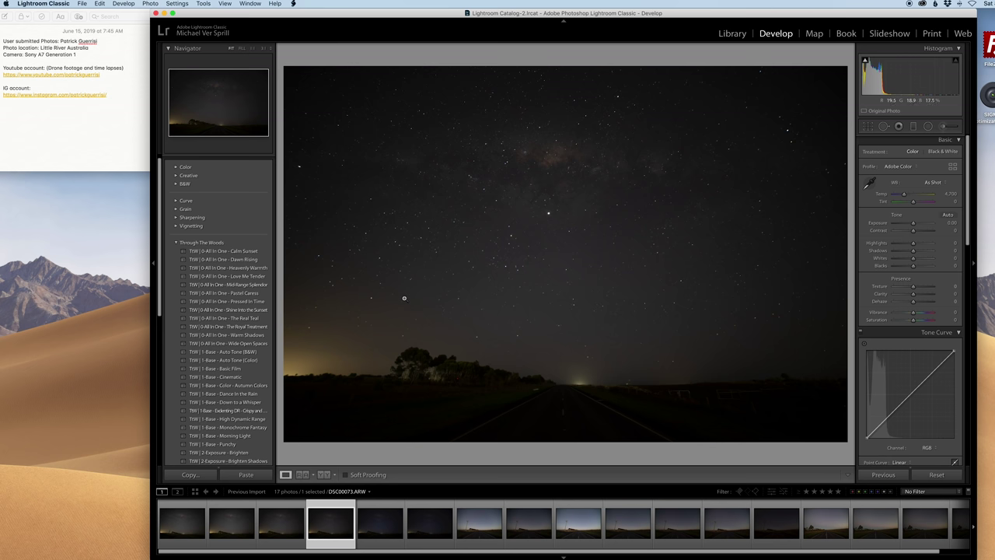
click(232, 524)
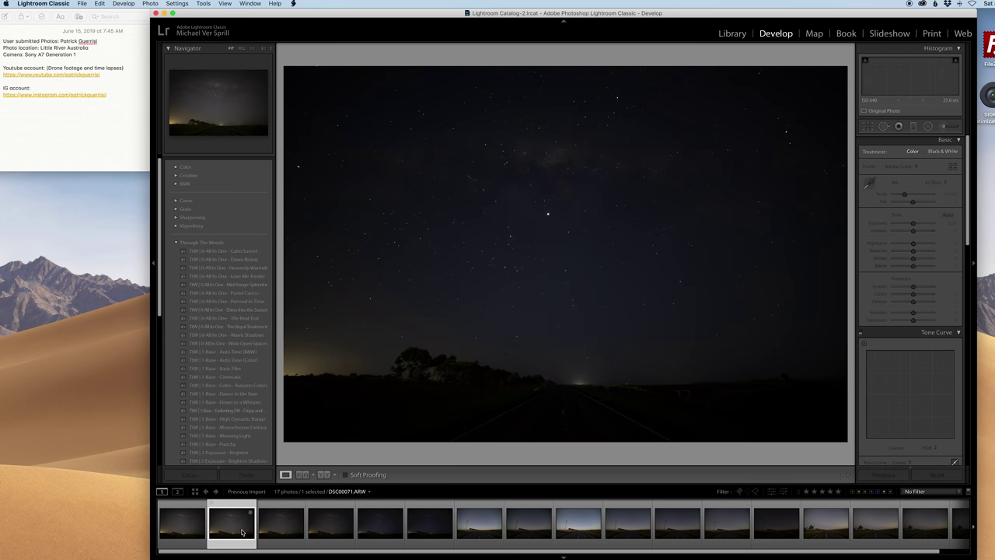
click(287, 528)
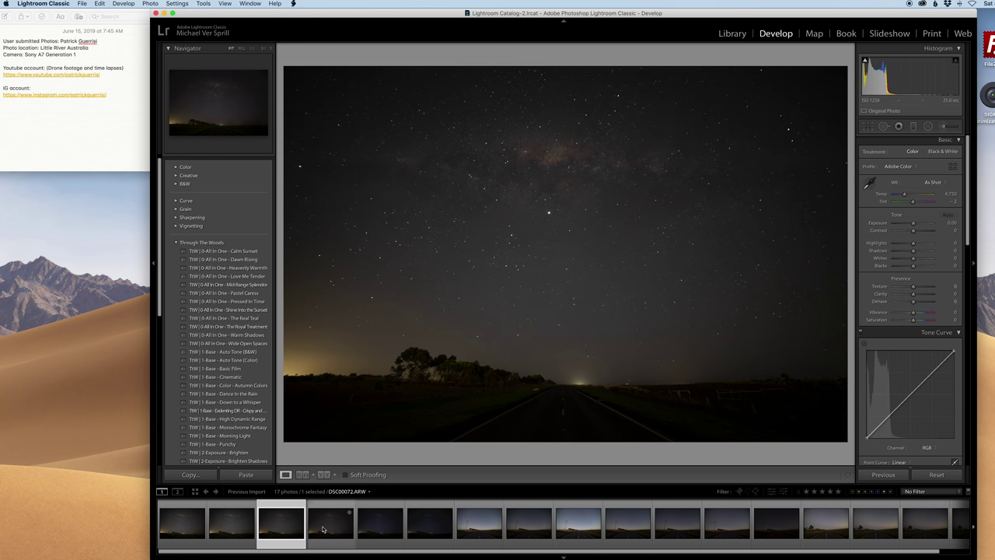
click(318, 529)
click(371, 531)
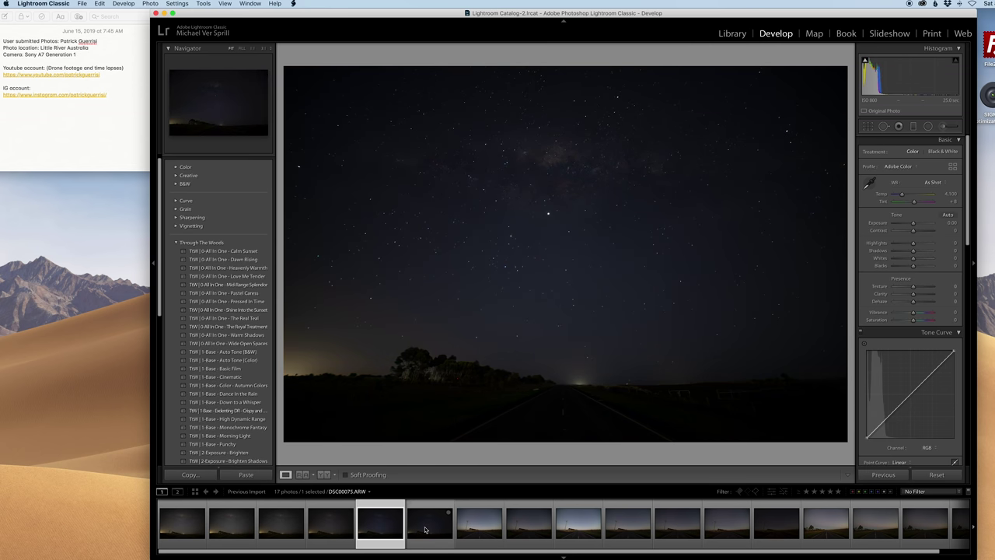
click(238, 534)
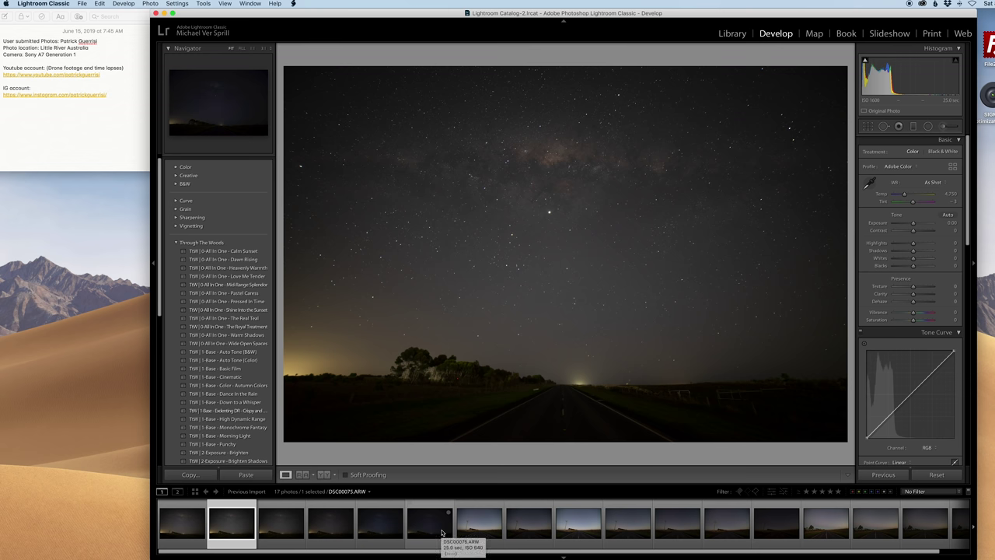
click(434, 544)
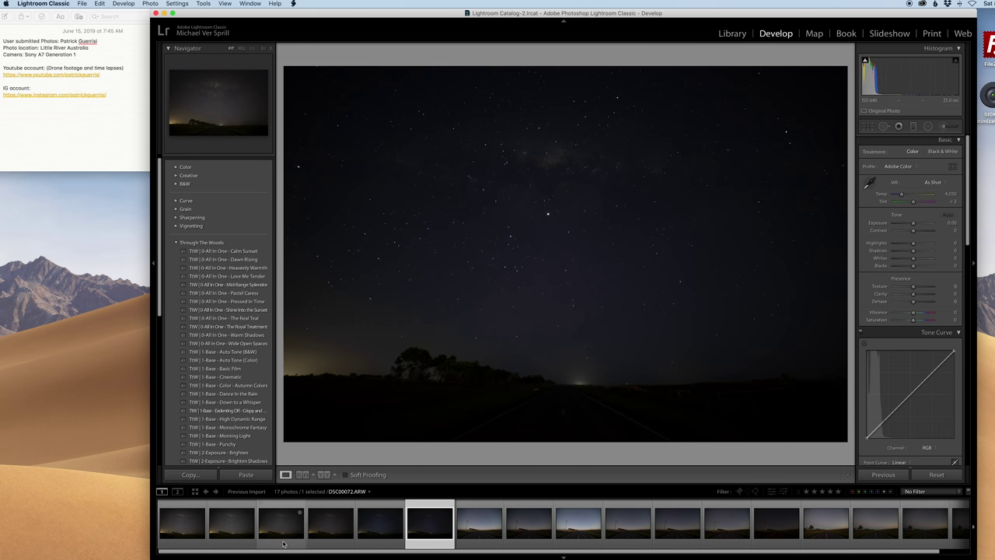
click(283, 544)
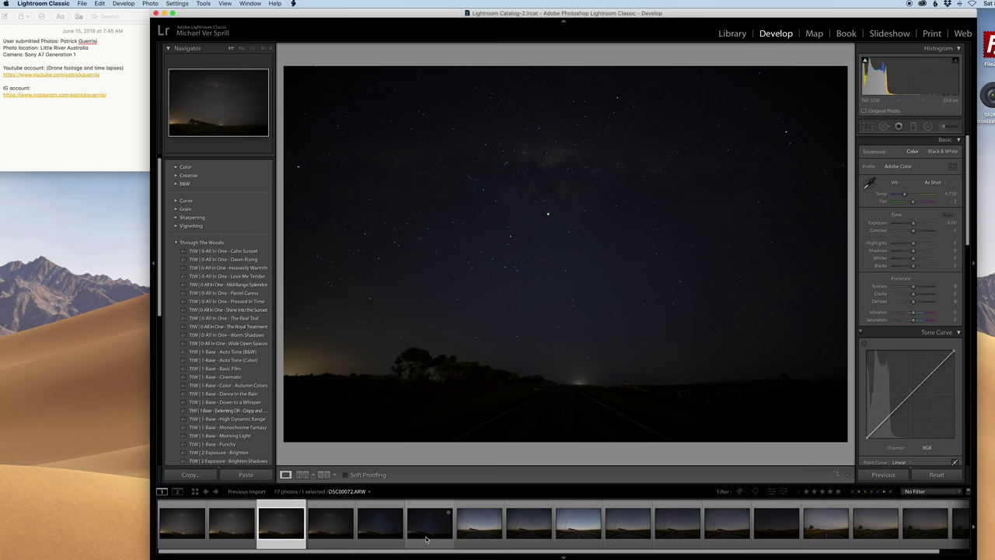
Step: Enable chromatic aberration removal and profile corrections on DSC00071.ARW, using the Sony 16-35mm F2.8 ZA SSM II lens profile
click(245, 546)
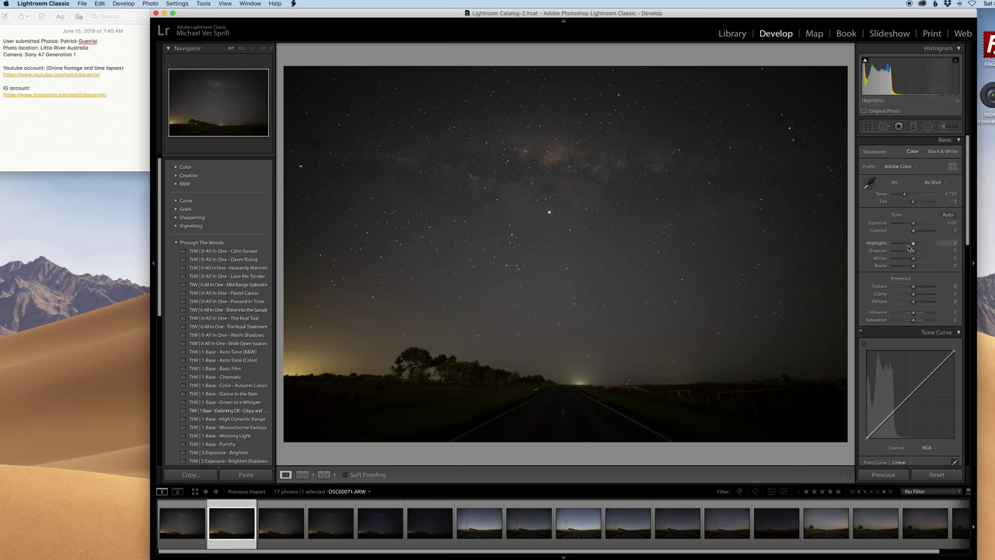
scroll(967, 297, down, 2)
scroll(967, 297, down, 10)
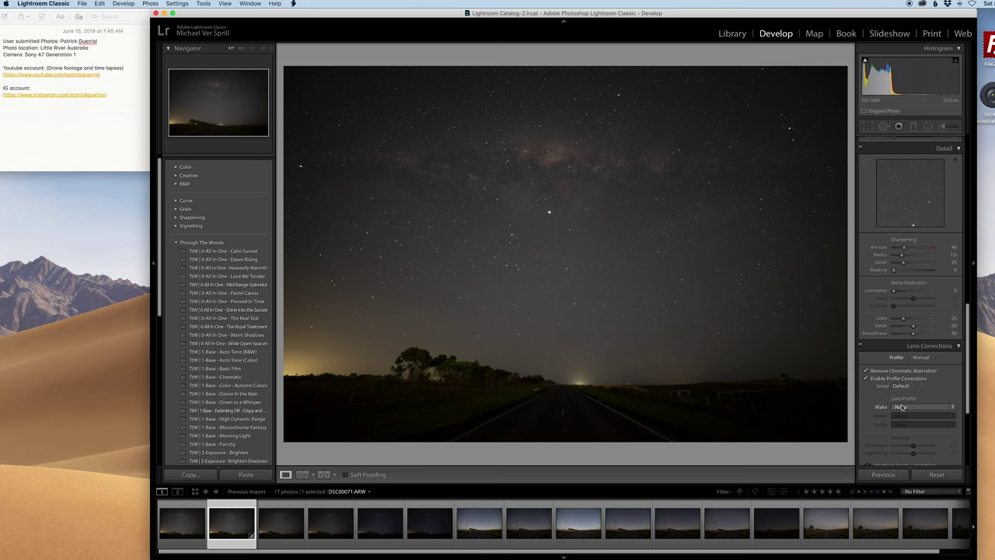
click(902, 407)
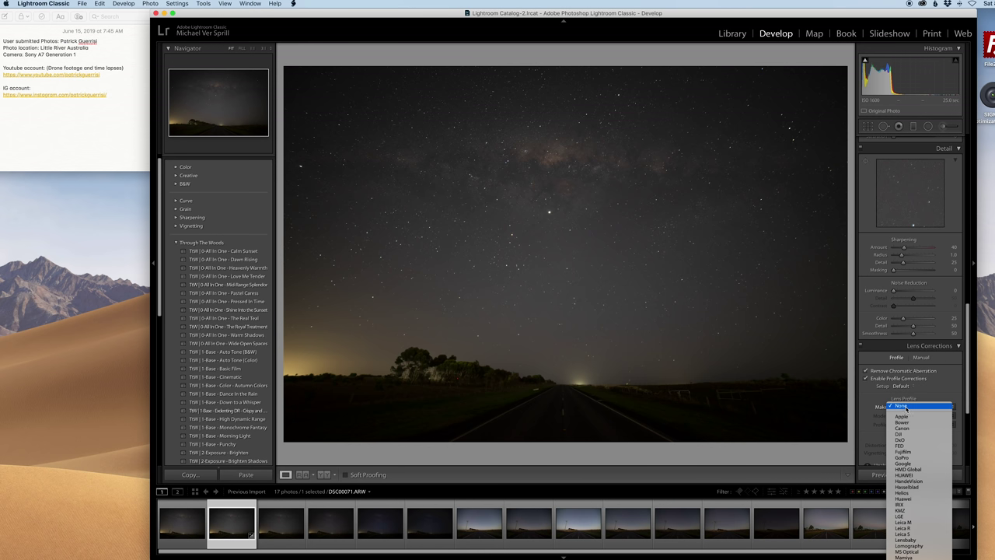
scroll(924, 490, down, 2)
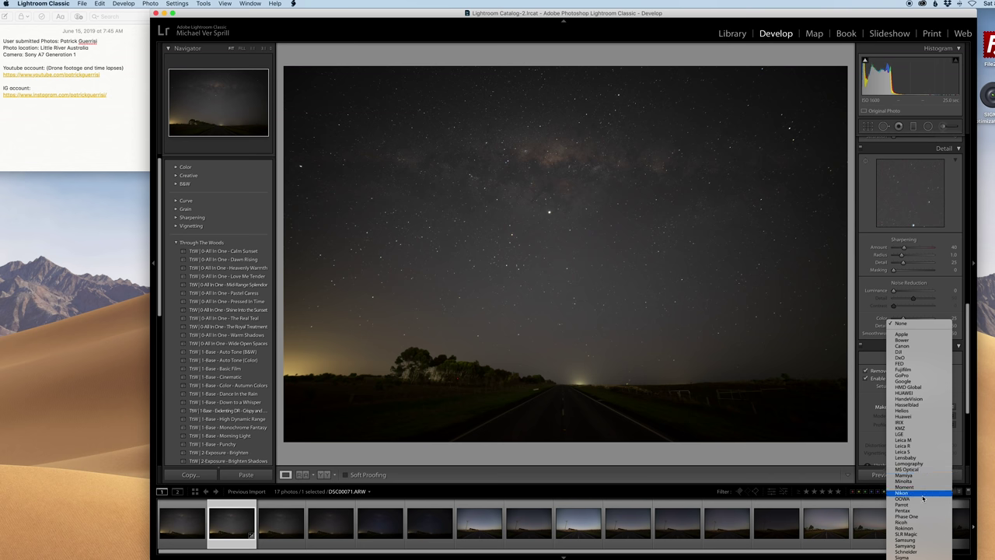
scroll(924, 505, down, 2)
click(924, 516)
click(925, 415)
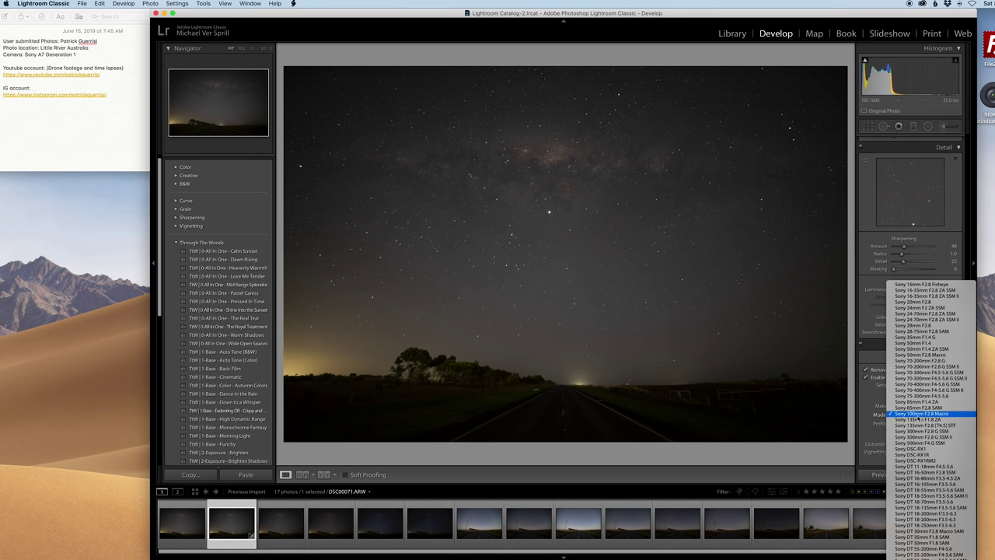
click(950, 296)
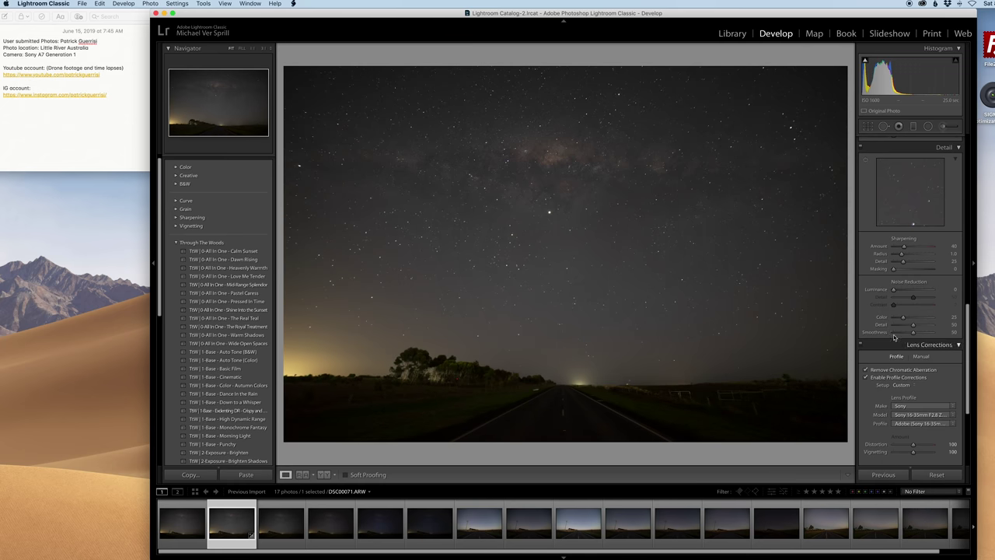
Step: Raise the lens profile's vignetting correction to 191
scroll(906, 420, down, 2)
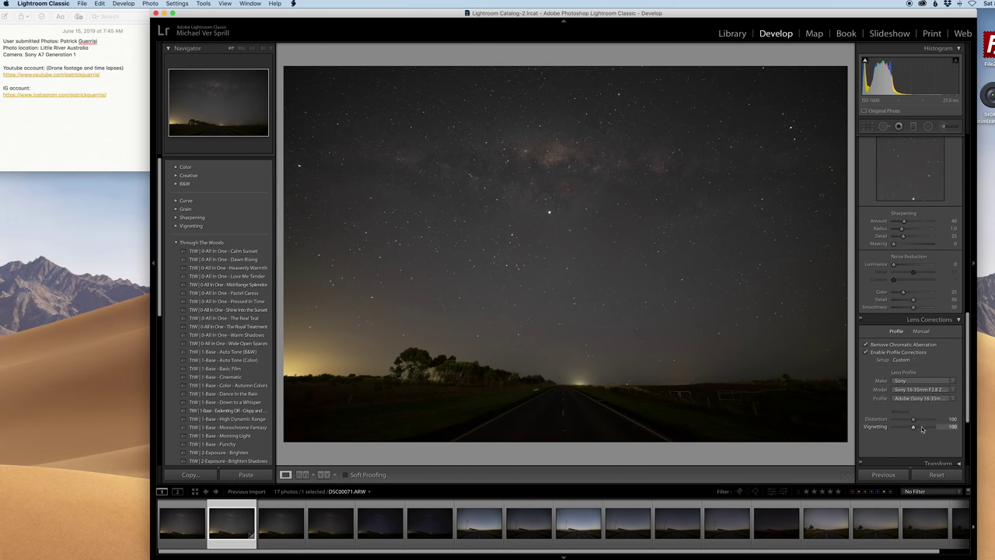
click(925, 430)
drag(930, 429, 937, 429)
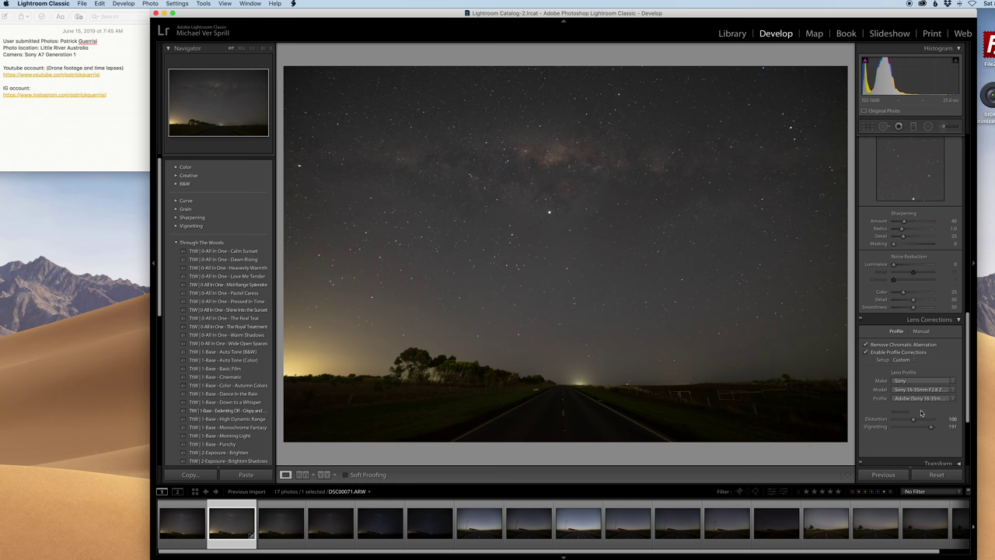
Step: Inspect the corrected frame up close for star trailing and noise in the Milky Way core and the upper corner
scroll(921, 414, up, 4)
scroll(920, 414, up, 2)
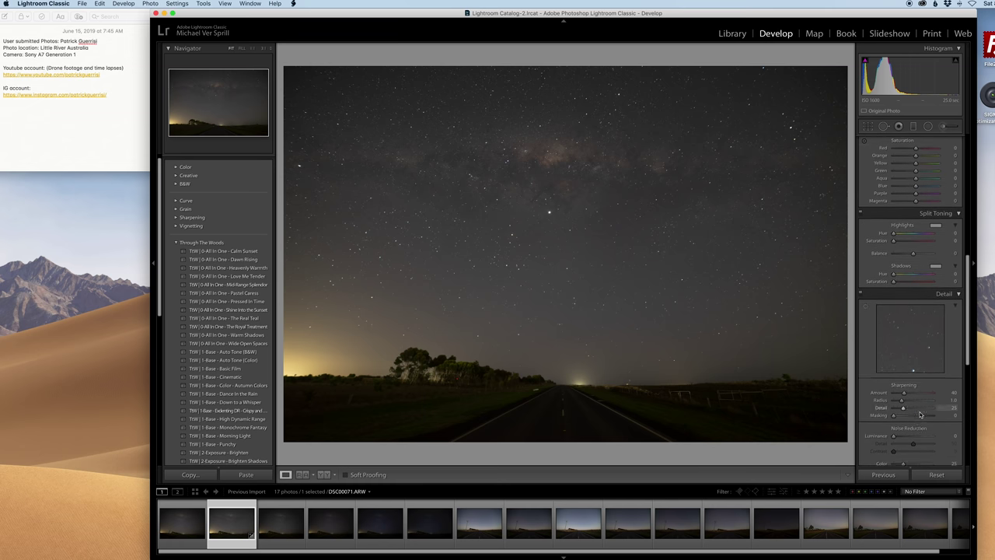
scroll(927, 385, up, 5)
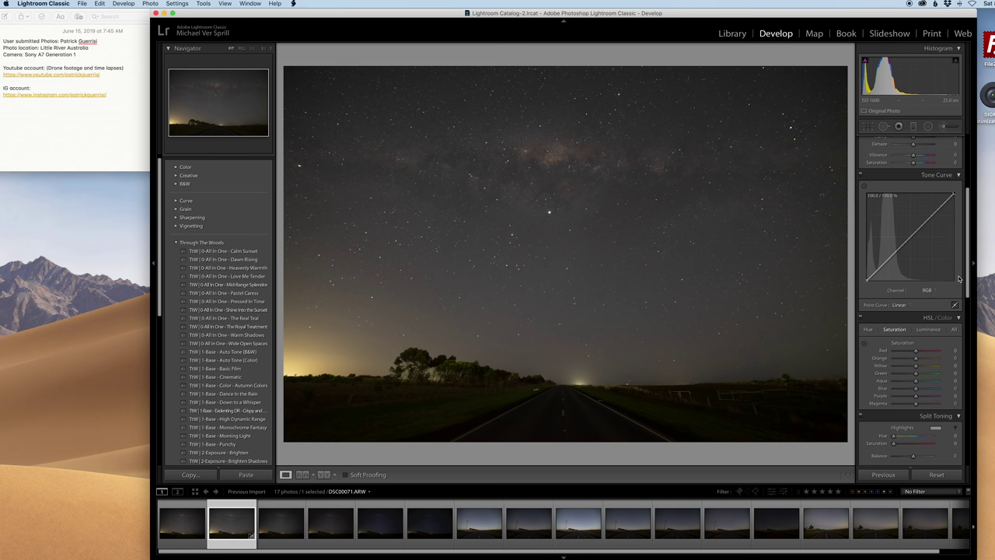
scroll(949, 257, up, 5)
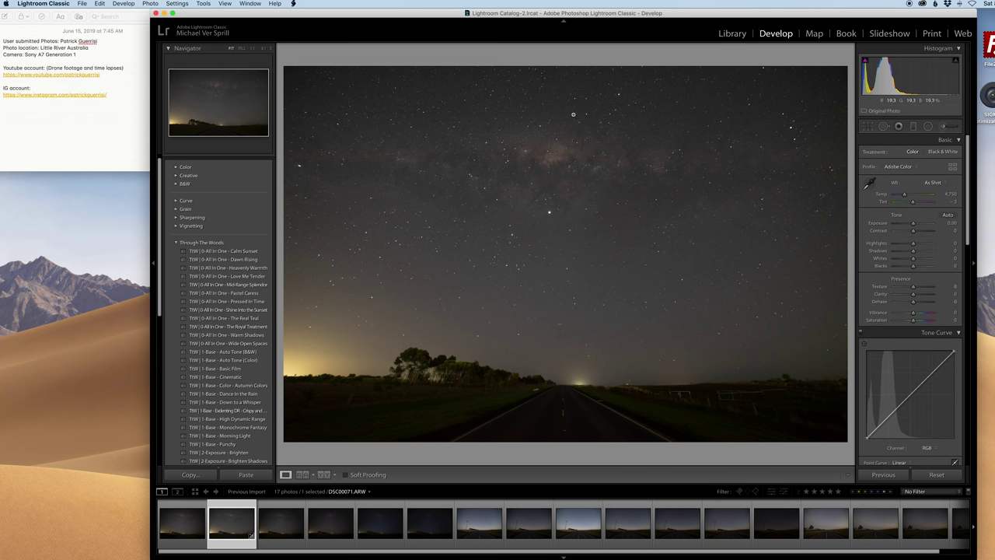
click(556, 123)
drag(549, 133, 549, 233)
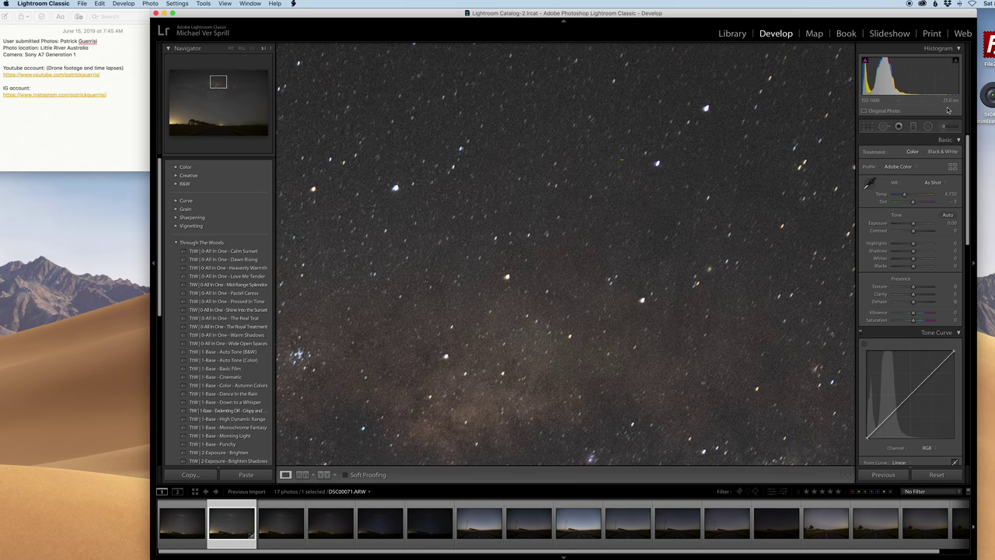
drag(436, 342, 558, 242)
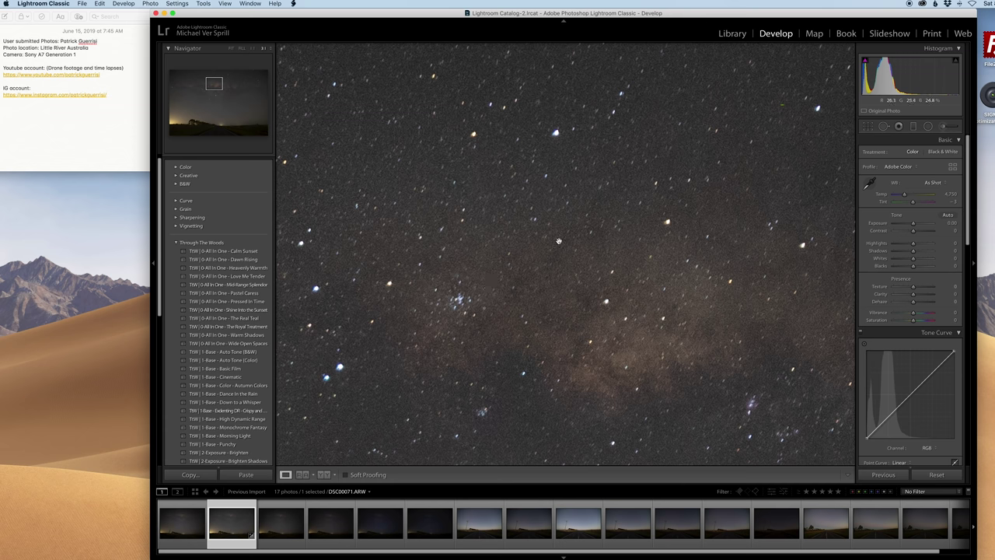
drag(459, 233, 369, 238)
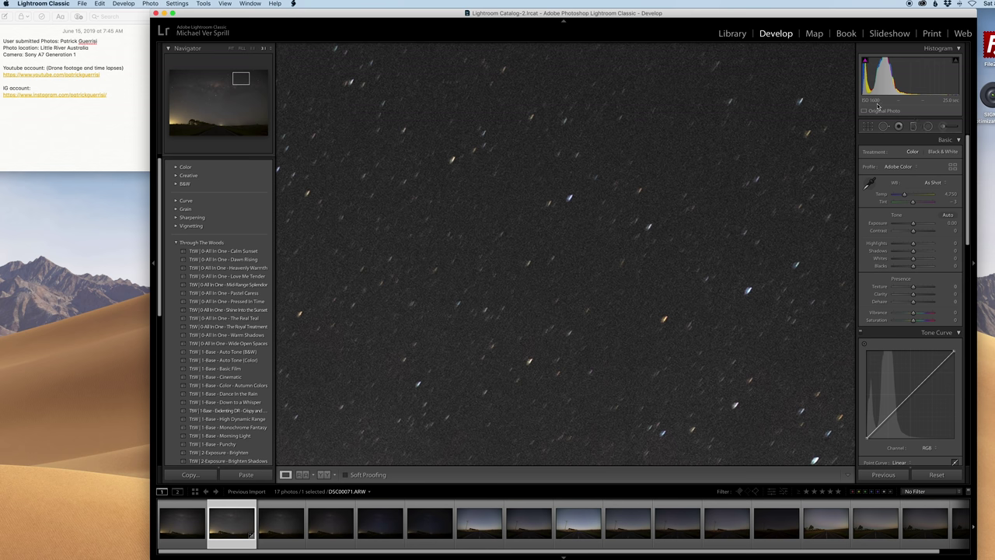
drag(329, 318, 739, 222)
drag(676, 201, 426, 264)
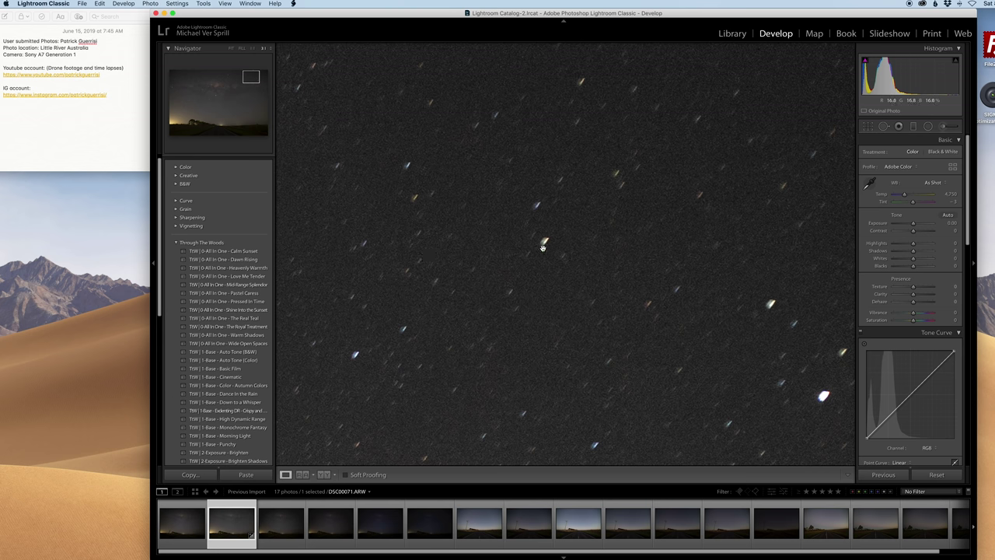
drag(503, 318, 550, 211)
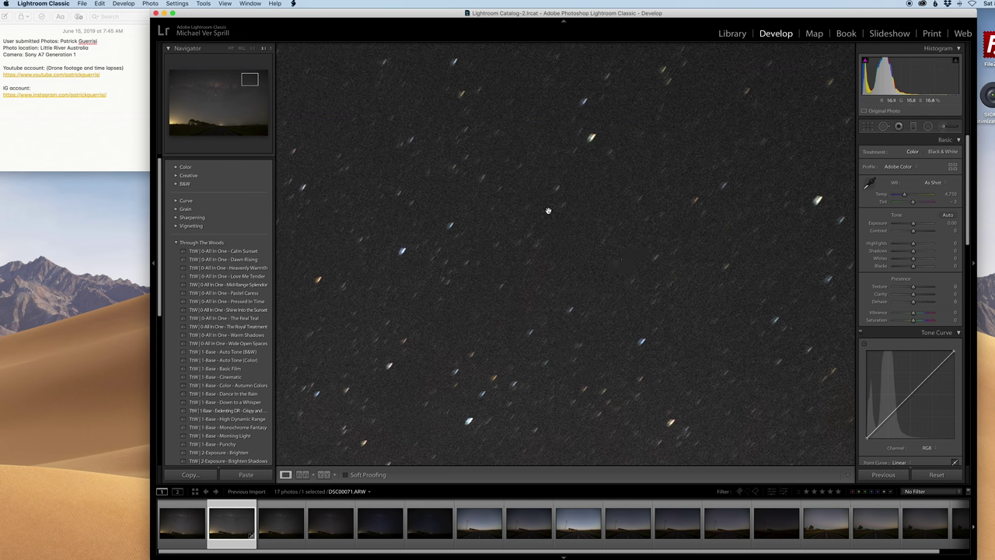
click(595, 297)
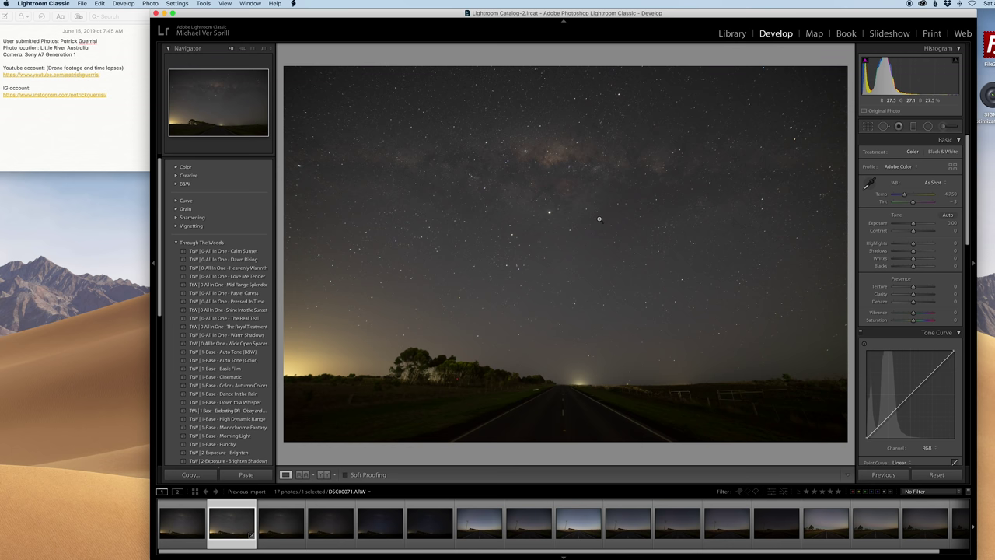
click(431, 184)
click(424, 196)
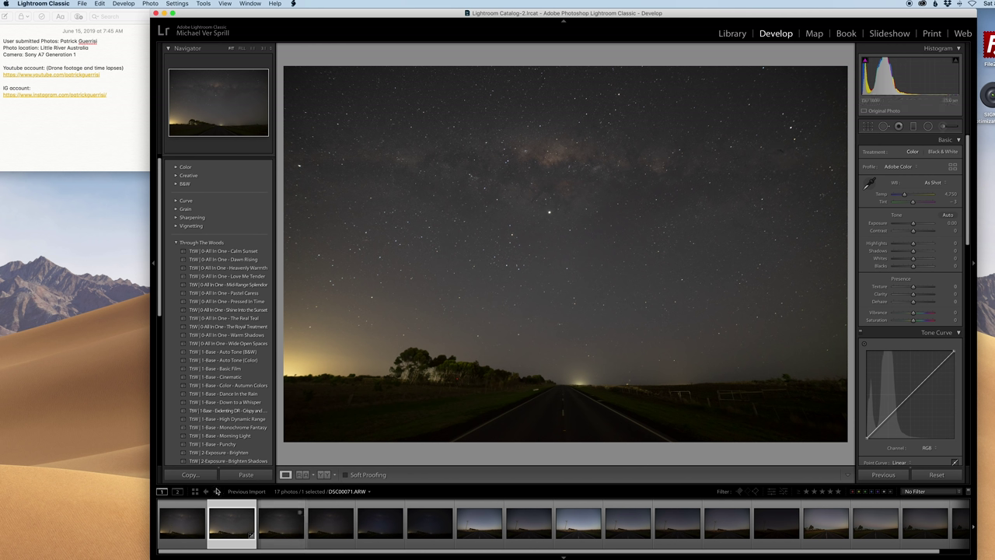
Step: Copy the develop settings from DSC00071 and paste them onto the frames through DSC00075, then clear the multi-frame selection
click(190, 474)
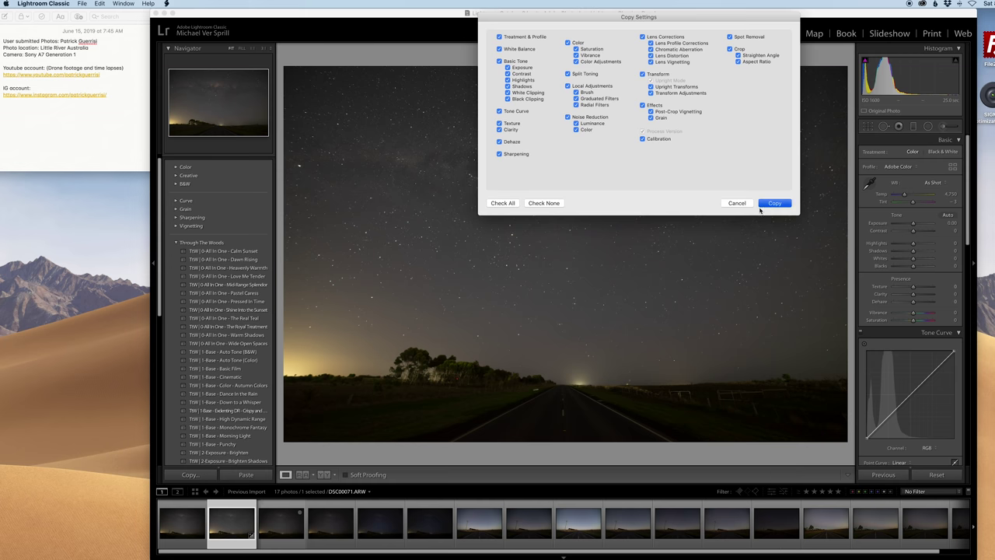
click(769, 204)
shift+click(430, 523)
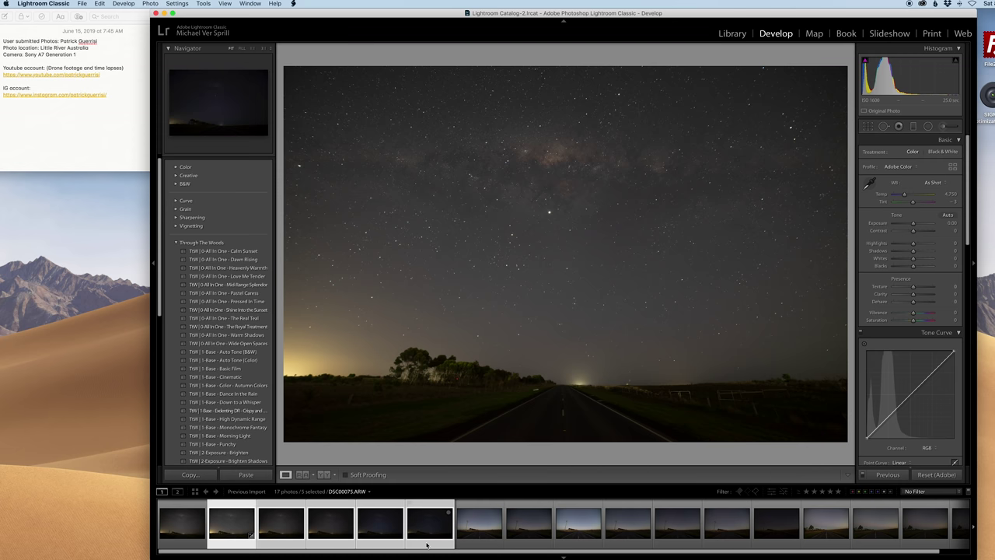
click(256, 475)
key(super+d)
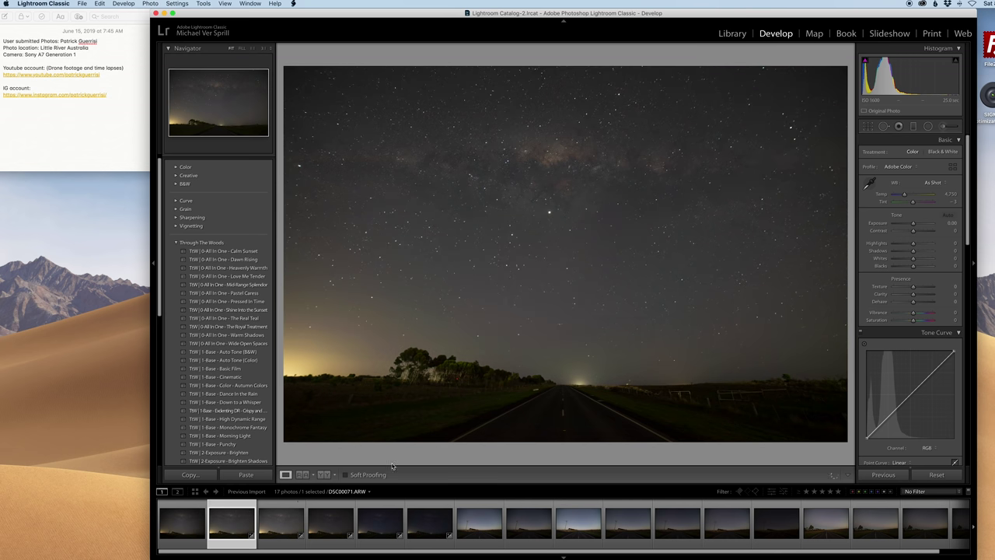
Step: Raise the exposure of DSC00072 to +0.90 and of DSC00073 to +1.20 to even out the sky brightness
click(281, 522)
drag(915, 224, 917, 225)
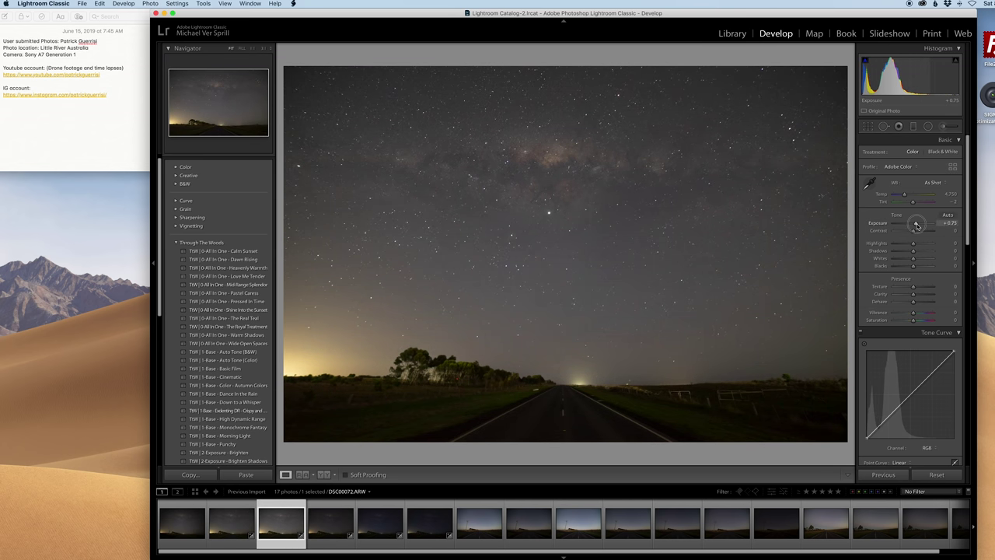
click(336, 541)
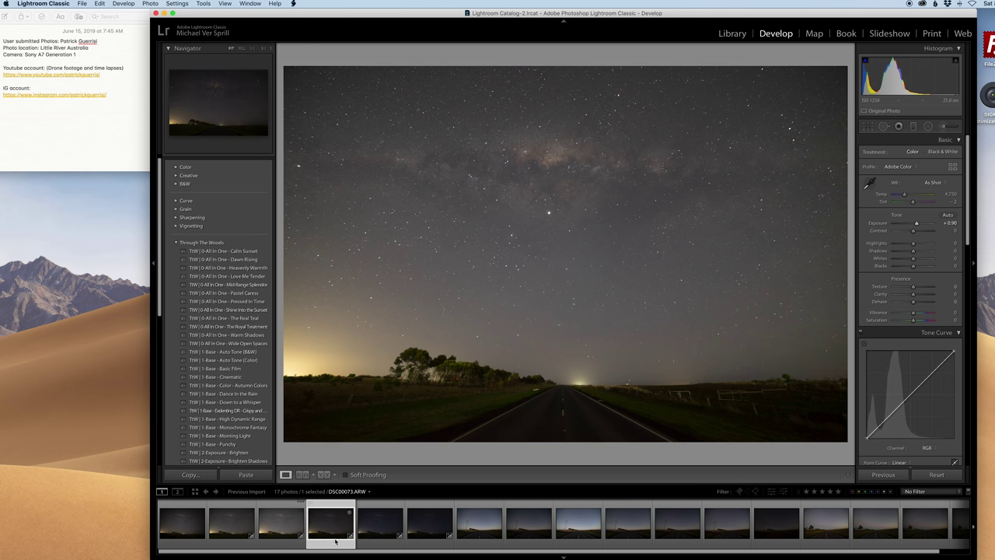
double_click(914, 224)
drag(916, 225, 919, 224)
Step: Raise the exposure of DSC00074 to +1.25 and set its white balance to Auto
key(Right)
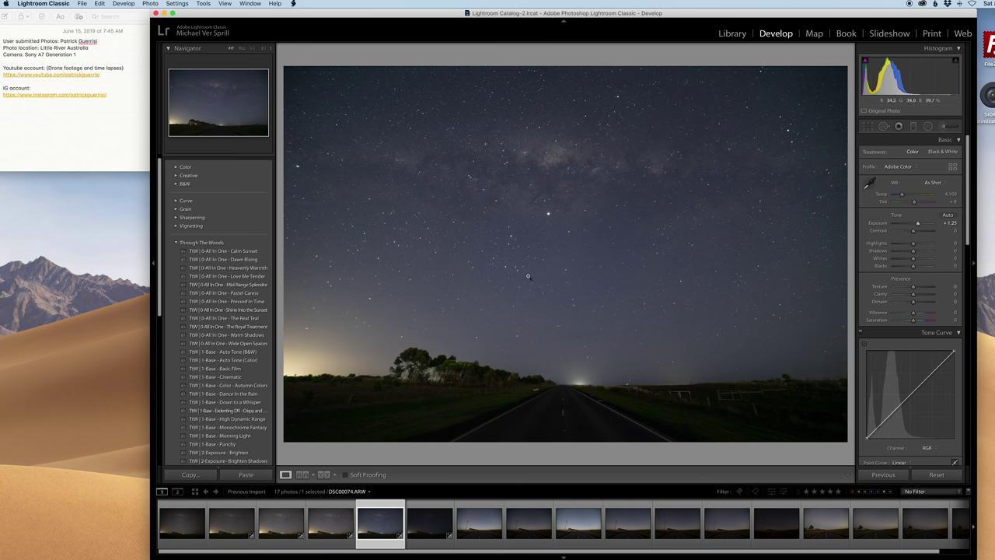
click(933, 182)
click(935, 188)
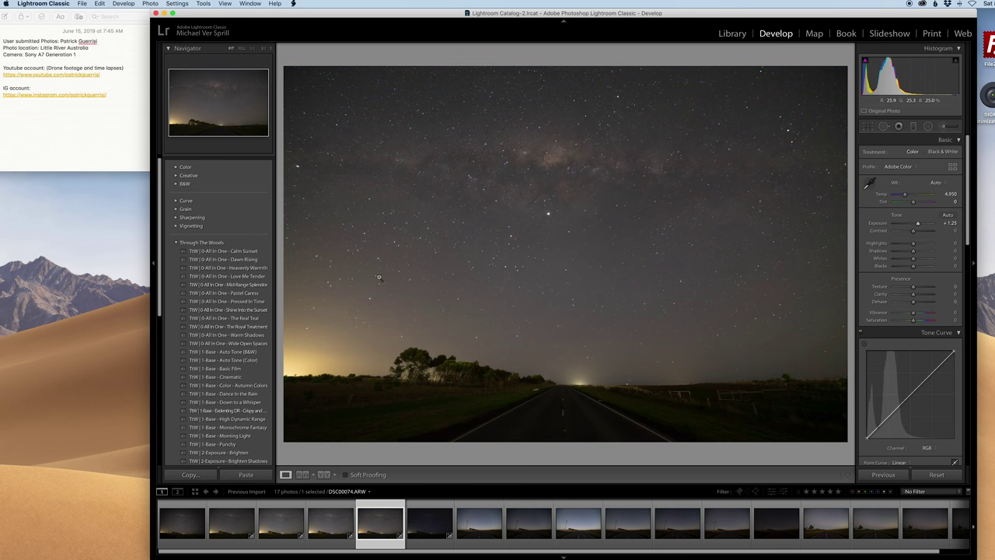
Step: Compare DSC00073 with DSC00074 and set the white balance of DSC00073 and DSC00072 to Auto
click(324, 545)
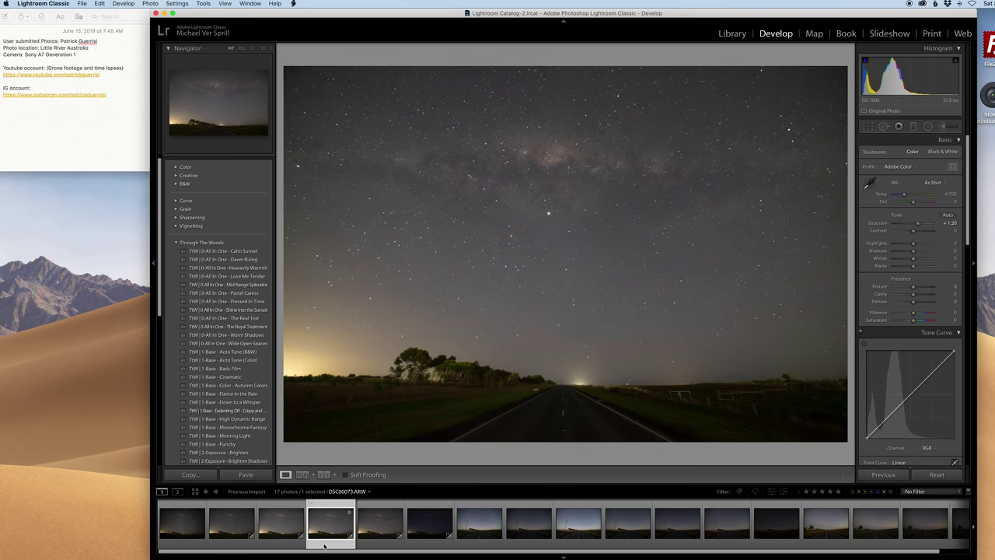
click(375, 544)
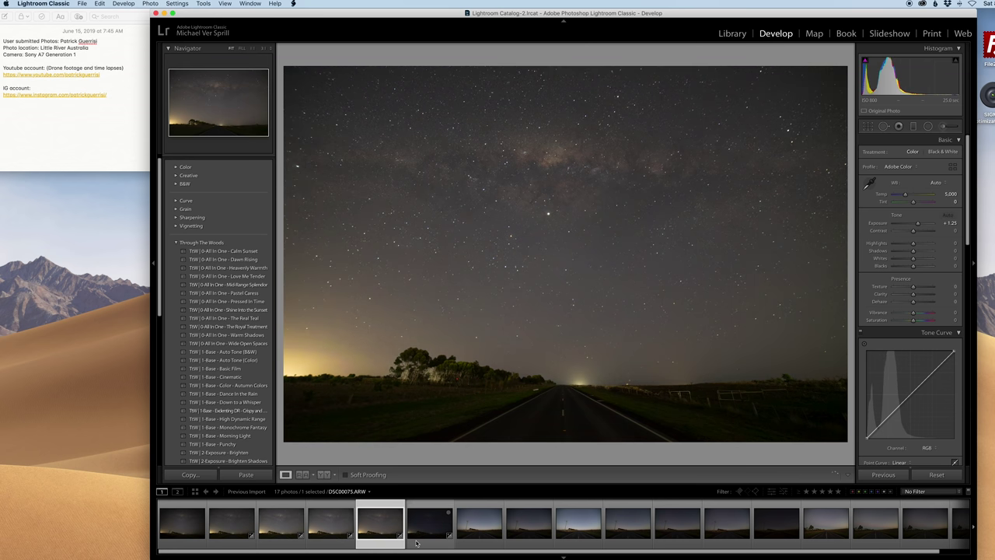
click(319, 547)
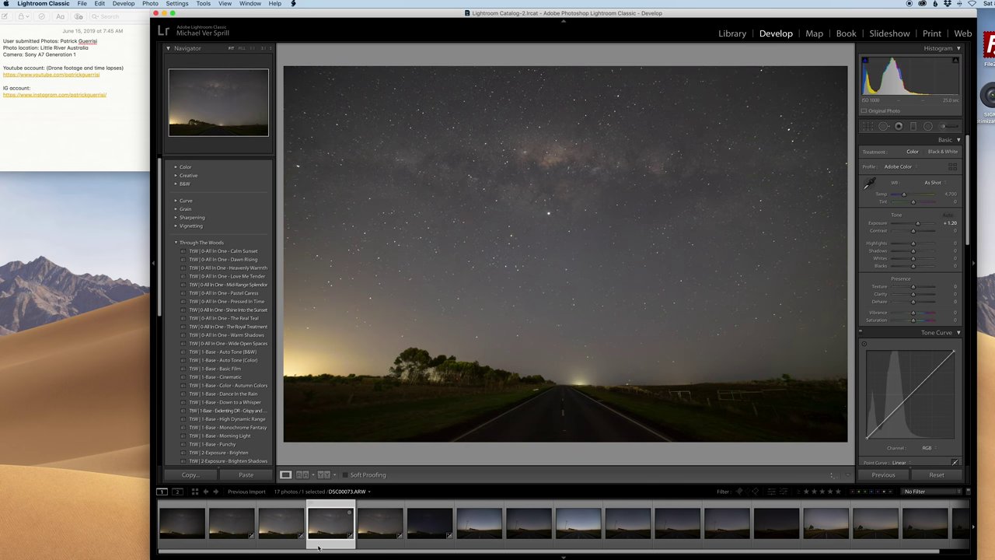
click(935, 184)
click(932, 188)
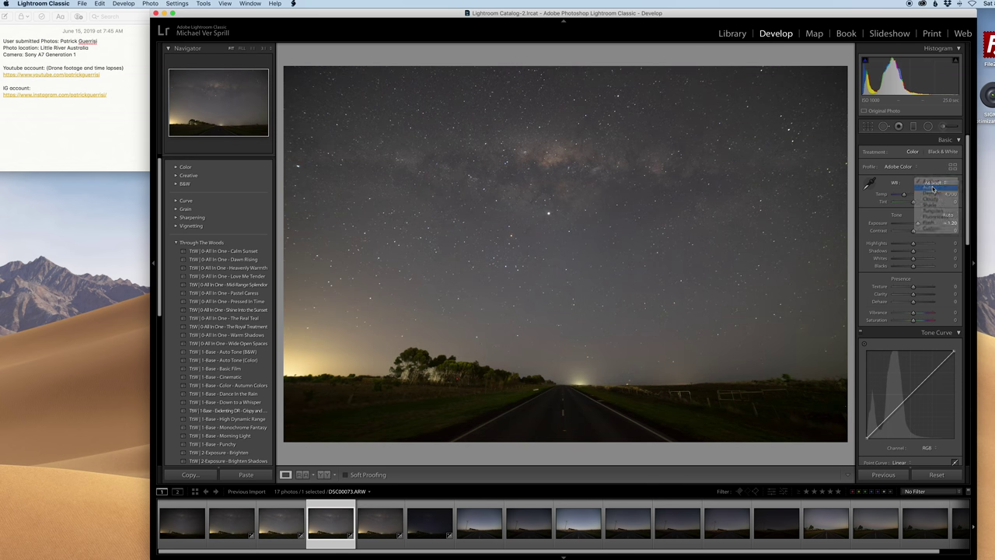
key(Left)
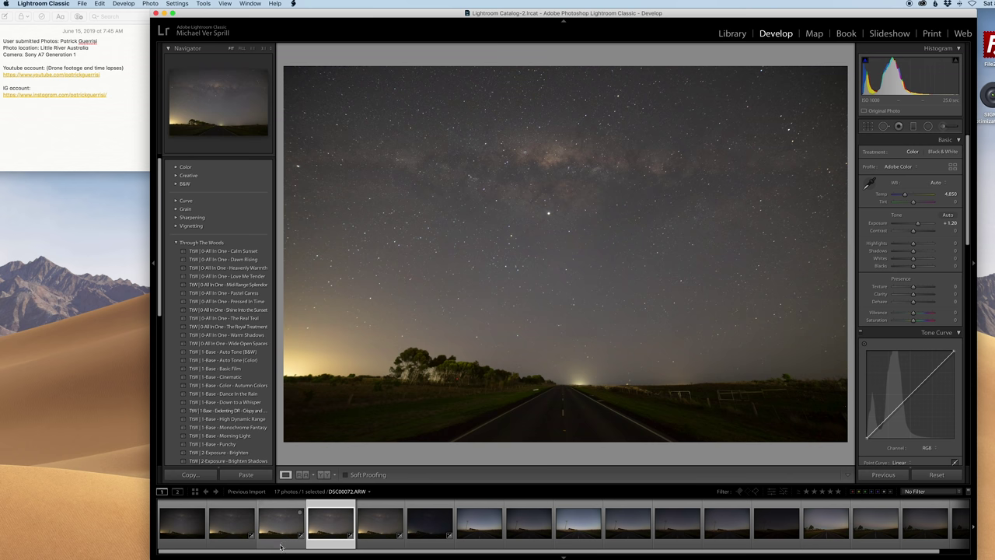
click(932, 183)
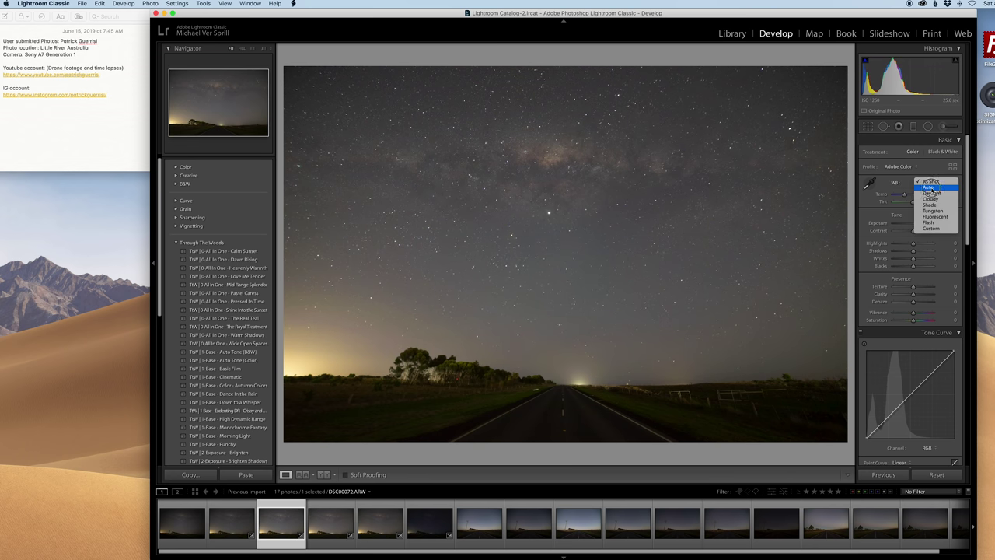
click(932, 189)
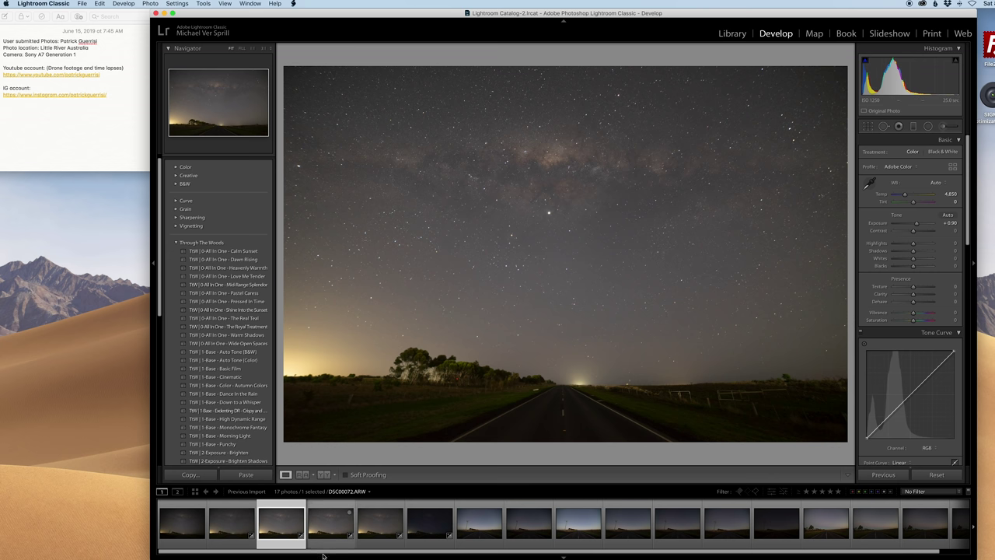
Step: Raise the exposure of DSC00071 to +0.40 and of DSC00075 to +1.70
click(231, 525)
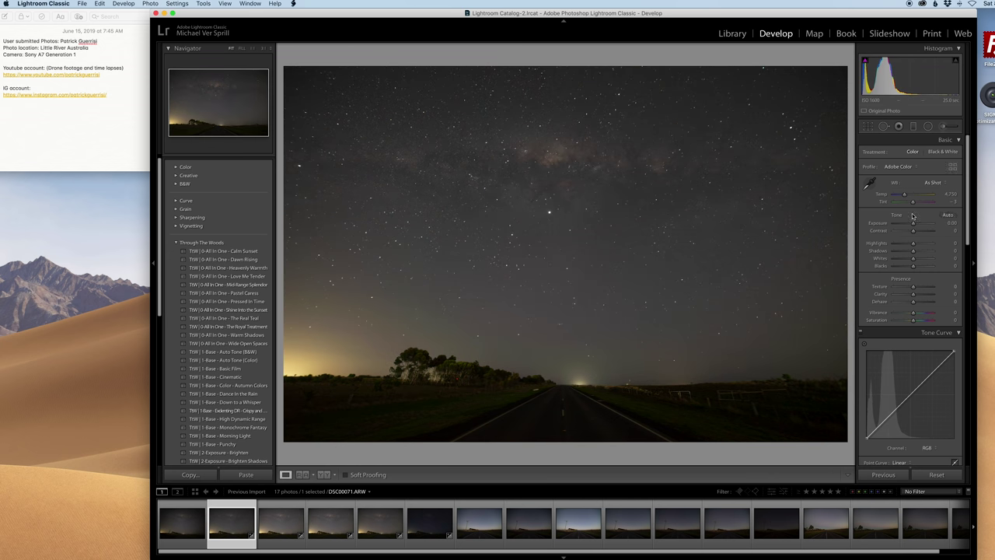
drag(914, 222, 915, 222)
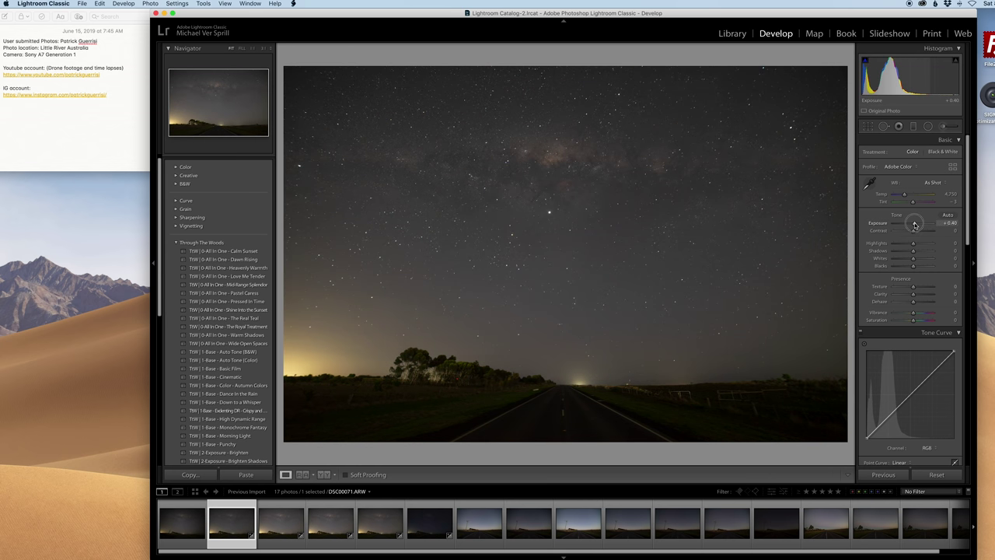
click(430, 524)
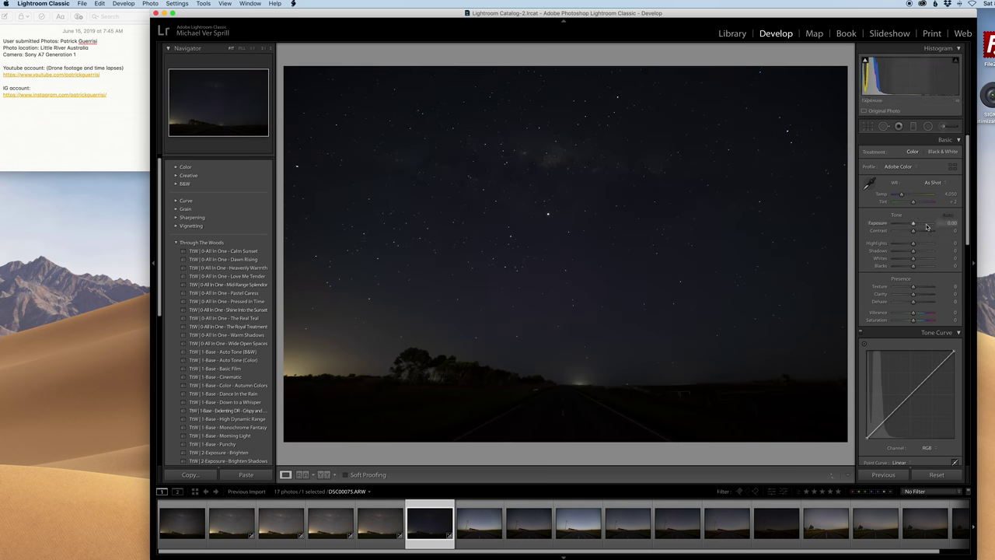
drag(918, 225, 918, 224)
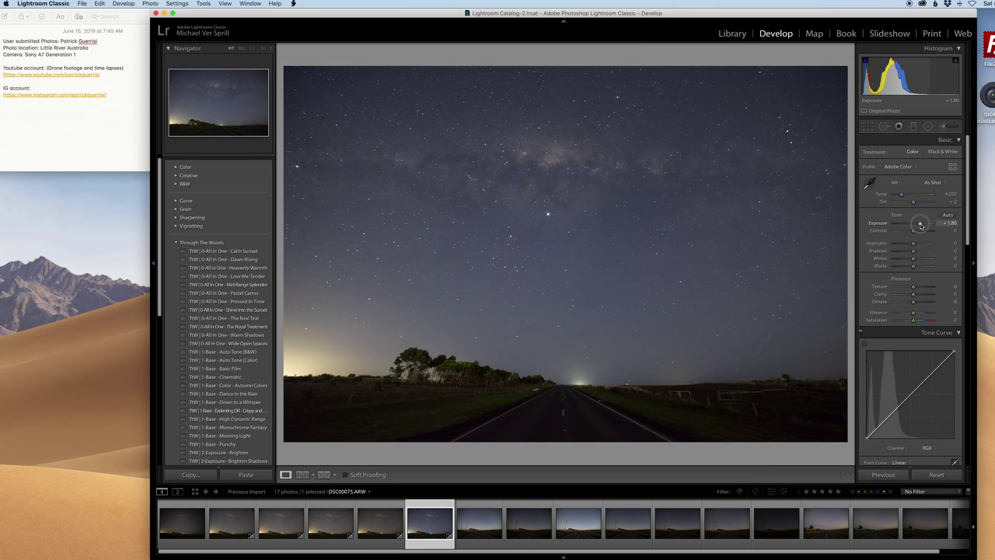
Step: Set the white balance of DSC00075 to Auto and check the frame against DSC00074
click(933, 183)
click(933, 191)
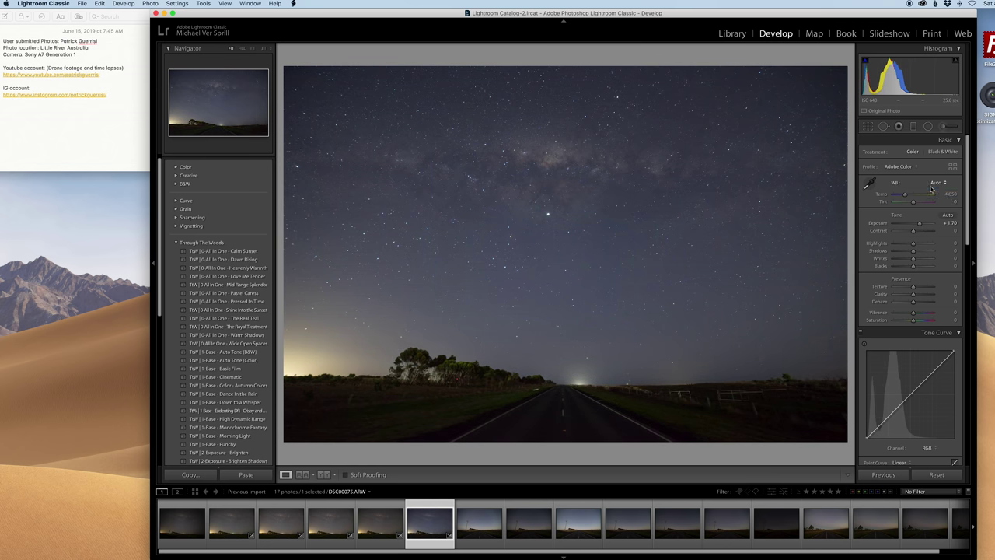
click(423, 542)
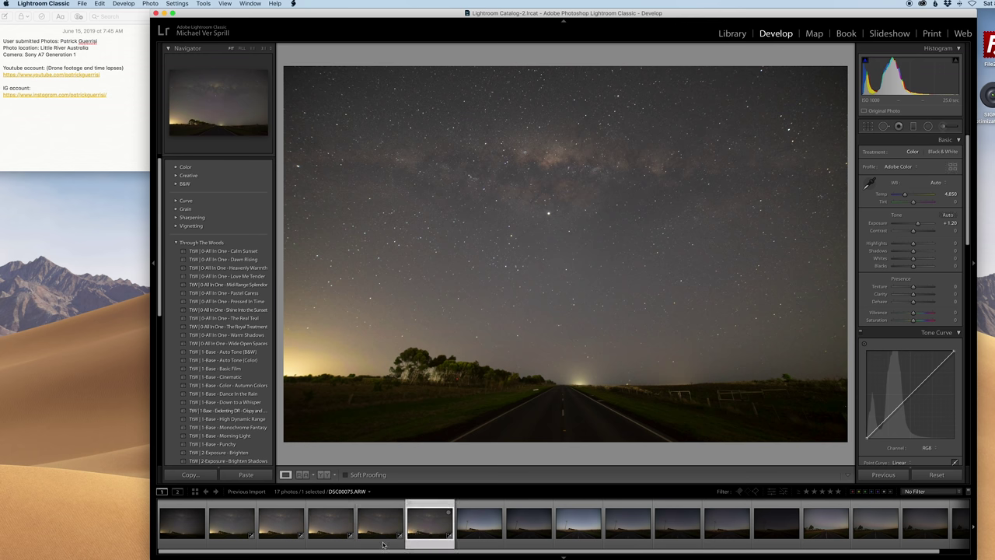
click(377, 542)
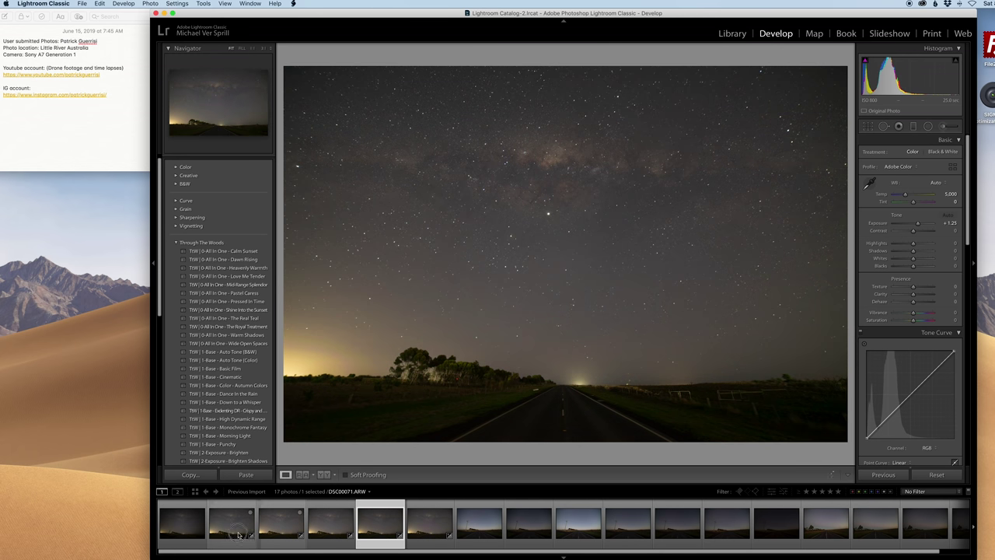
Step: Export frames DSC00071 through DSC00075 with the MilkyWayStack preset as uncompressed 16-bit AdobeRGB TIFFs at 300 pixels per inch
click(231, 533)
shift+click(430, 532)
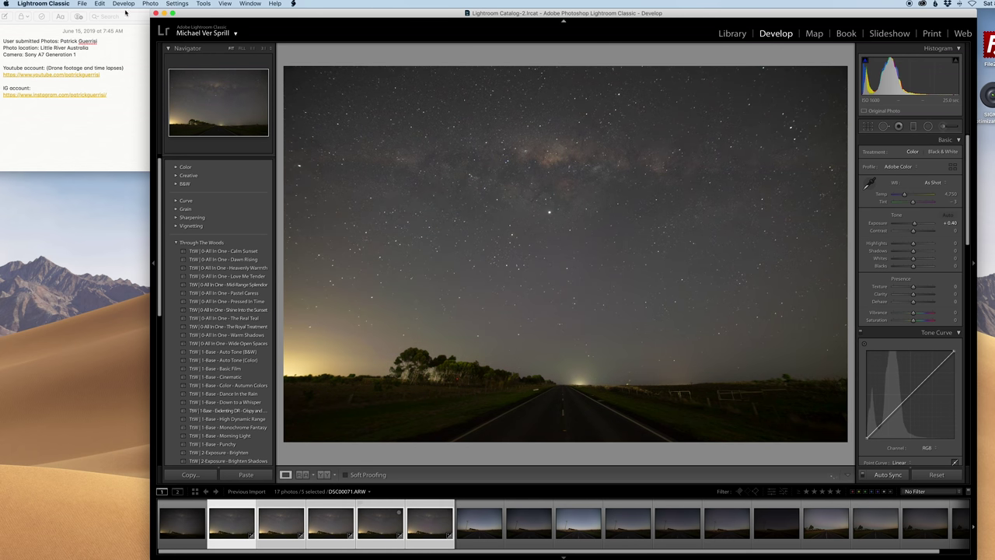
click(82, 3)
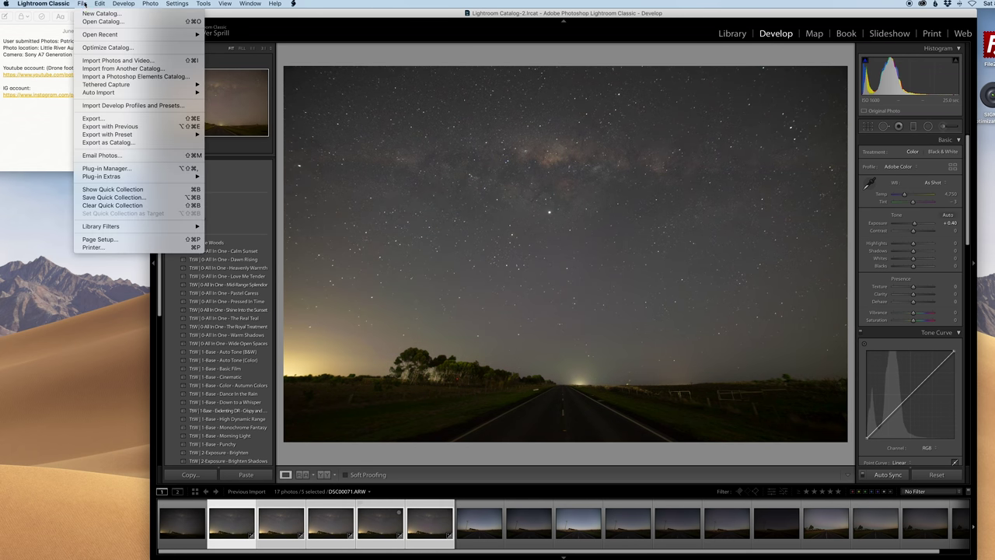
click(93, 118)
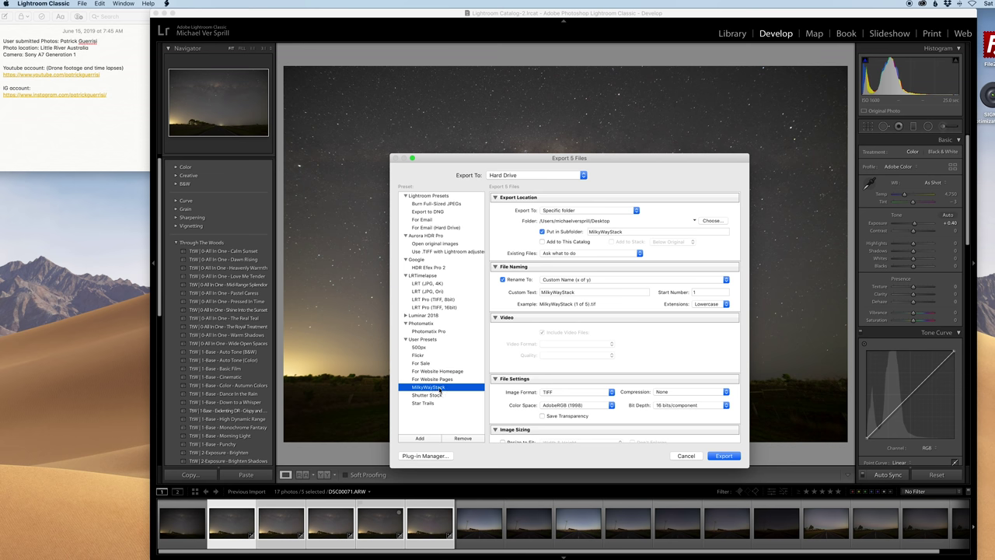
scroll(545, 255, down, 1)
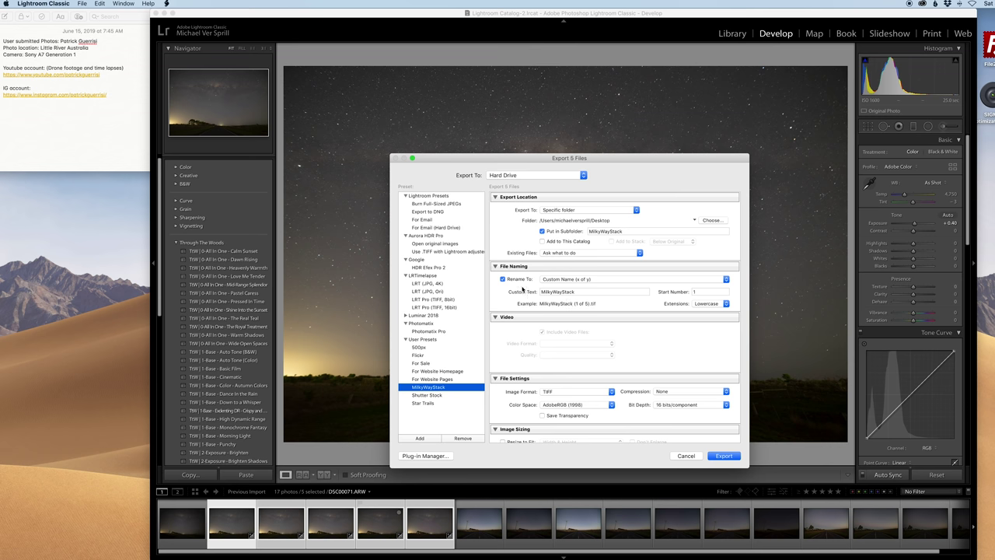
scroll(599, 337, down, 5)
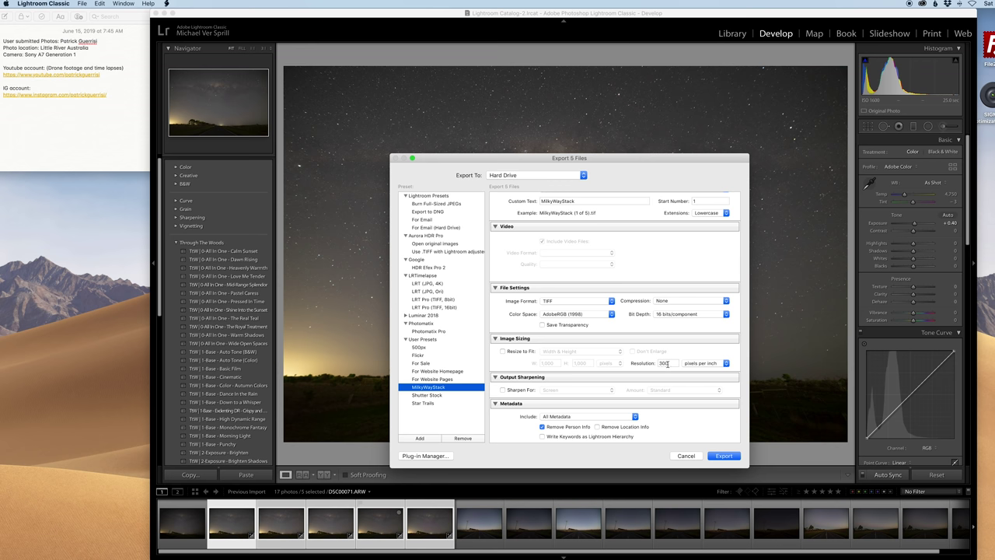
scroll(663, 363, down, 5)
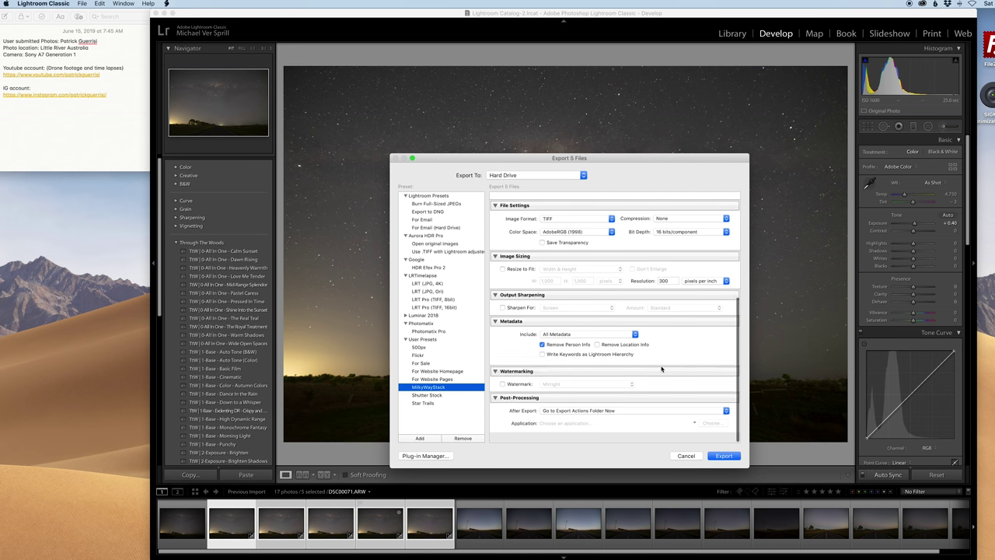
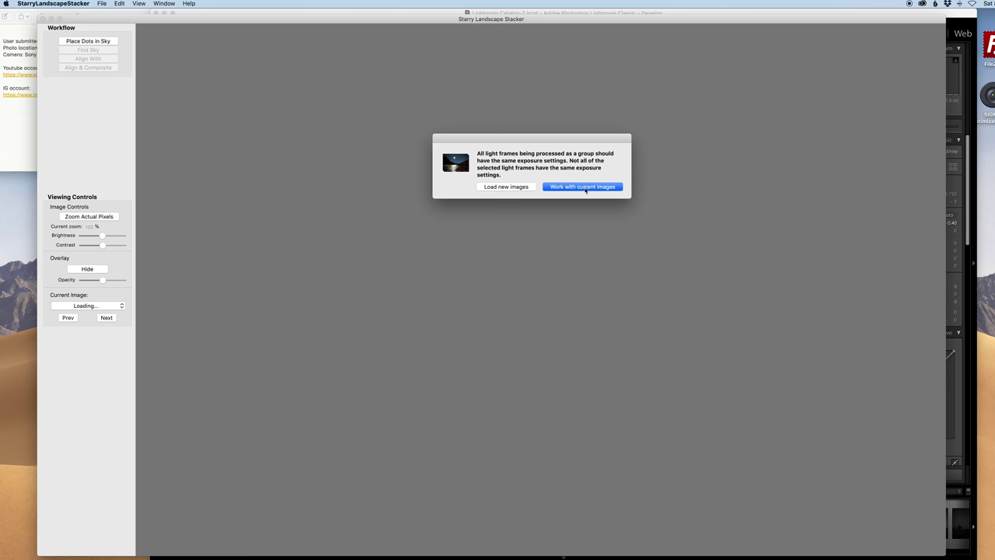
Step: In Starry Landscape Stacker, continue with the current images and set the lens focal length to 16 mm
click(585, 186)
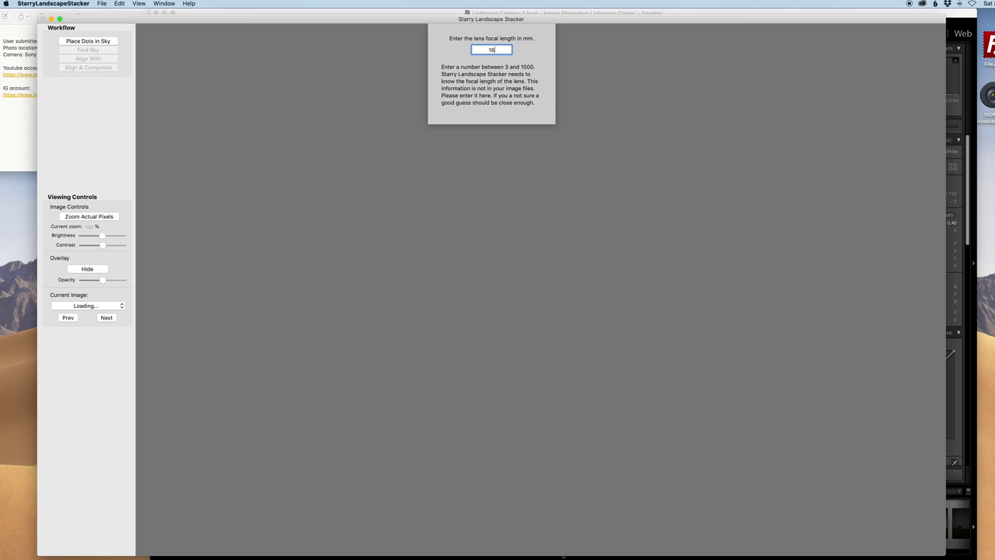
key(Return)
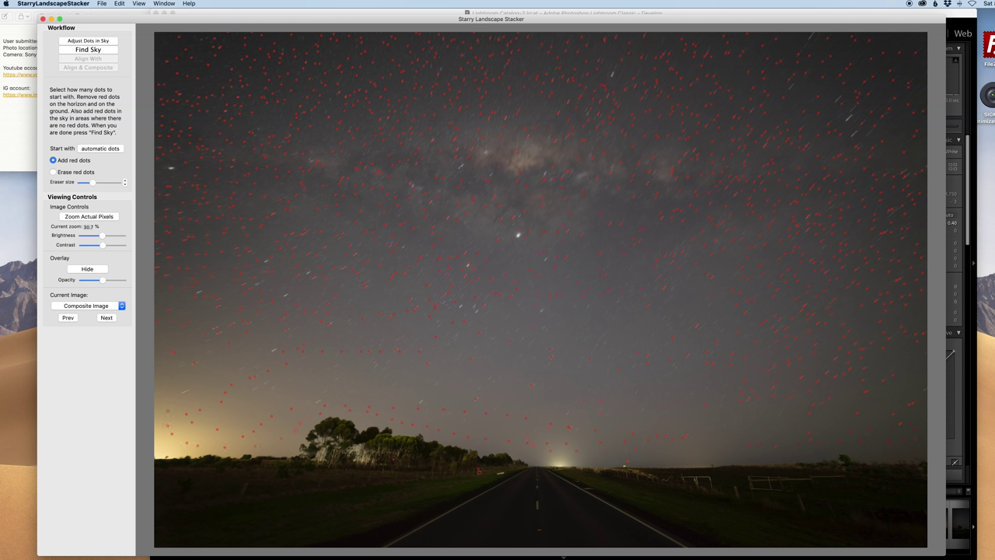
Step: Erase the red dots on the ground and horizon and run Find Sky to generate the sky mask
click(54, 171)
click(91, 51)
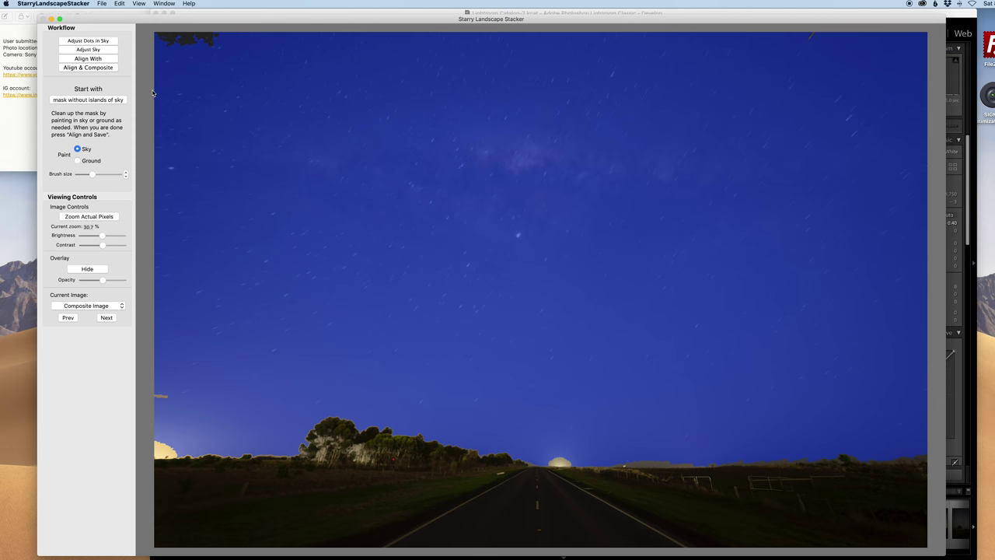
Step: Paint the missed patches along the horizon and image edges into the sky mask, including the glow at the road's end
click(133, 56)
drag(157, 452, 159, 443)
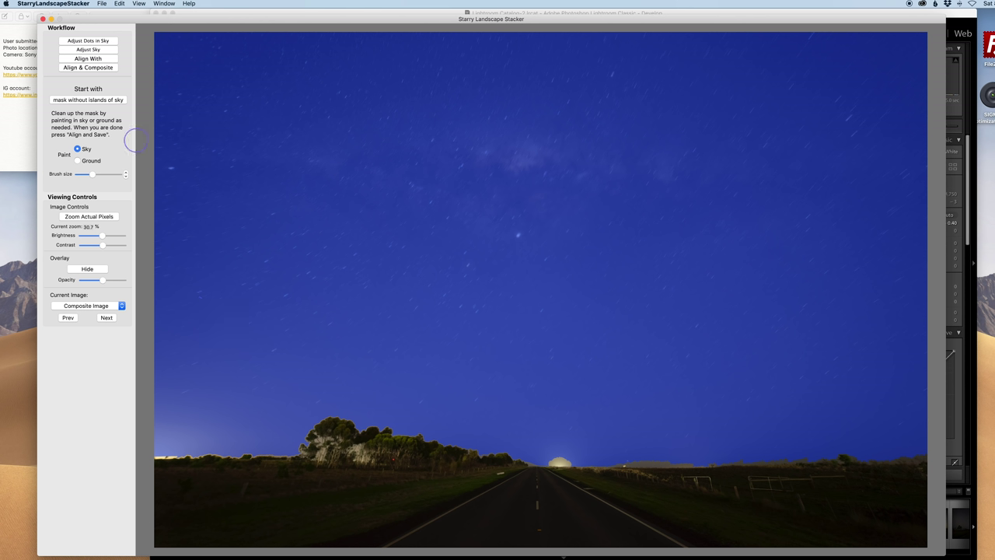
click(559, 462)
drag(620, 456, 667, 453)
Step: Align and composite the frames using the Mean Min Hor Noise algorithm
click(91, 69)
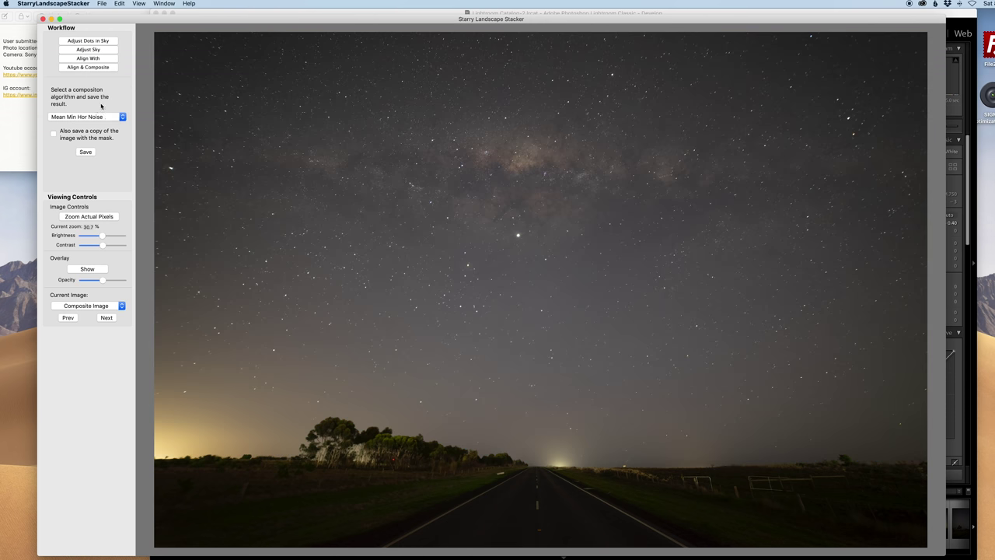
click(97, 117)
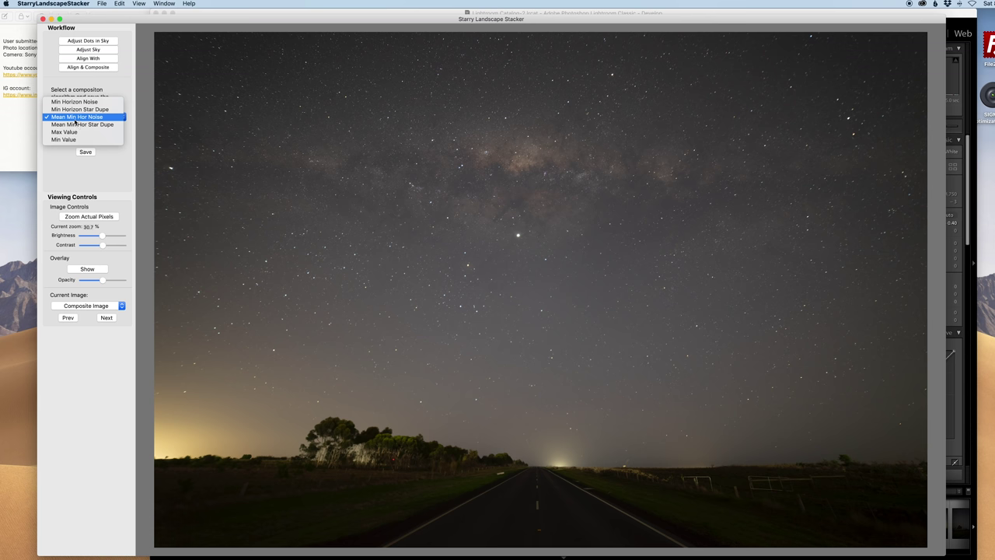
click(75, 118)
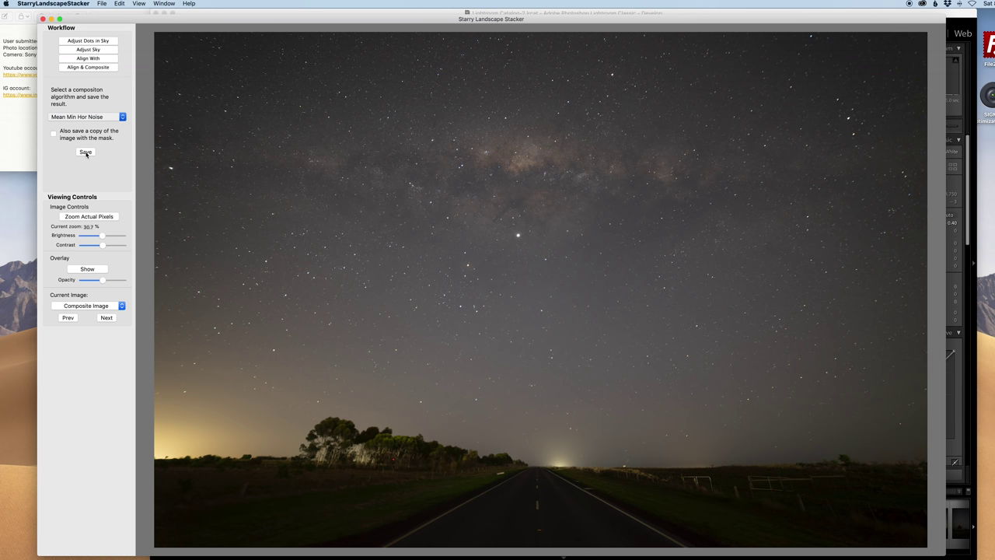
Step: Save the composite as MilkyWayStack (1 of 5)-Mean Min Hor Noise in the MilkyWayStack folder and close the stacker window
click(86, 153)
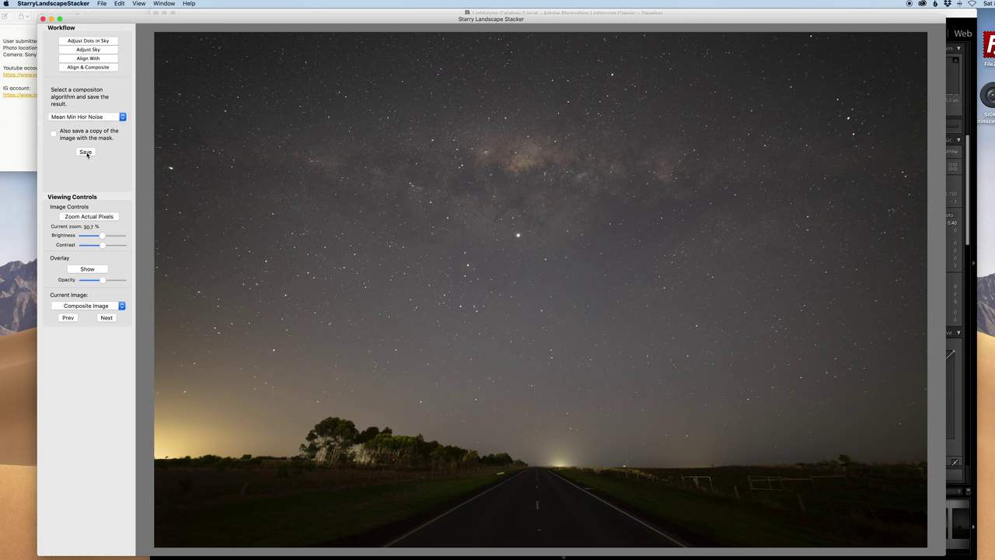
click(85, 153)
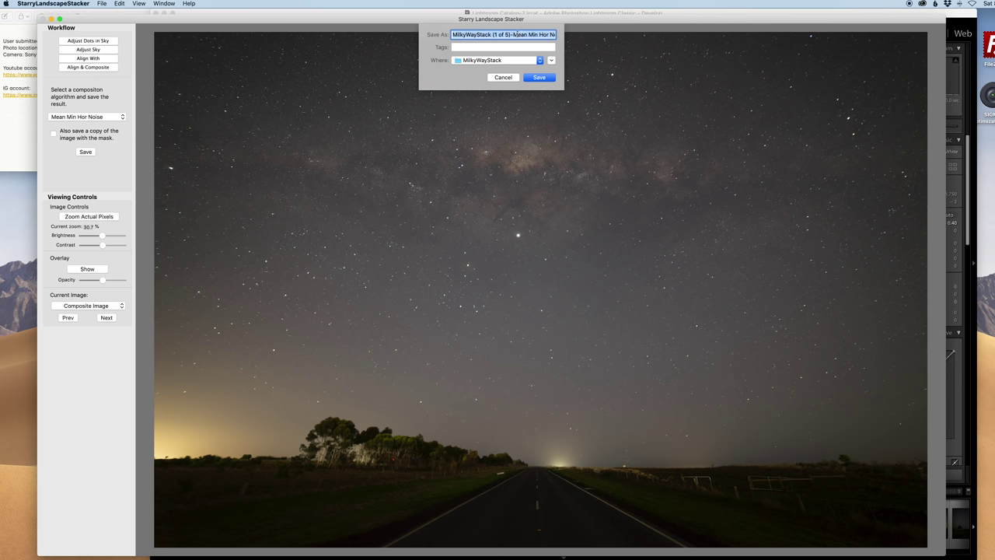
click(537, 78)
click(539, 78)
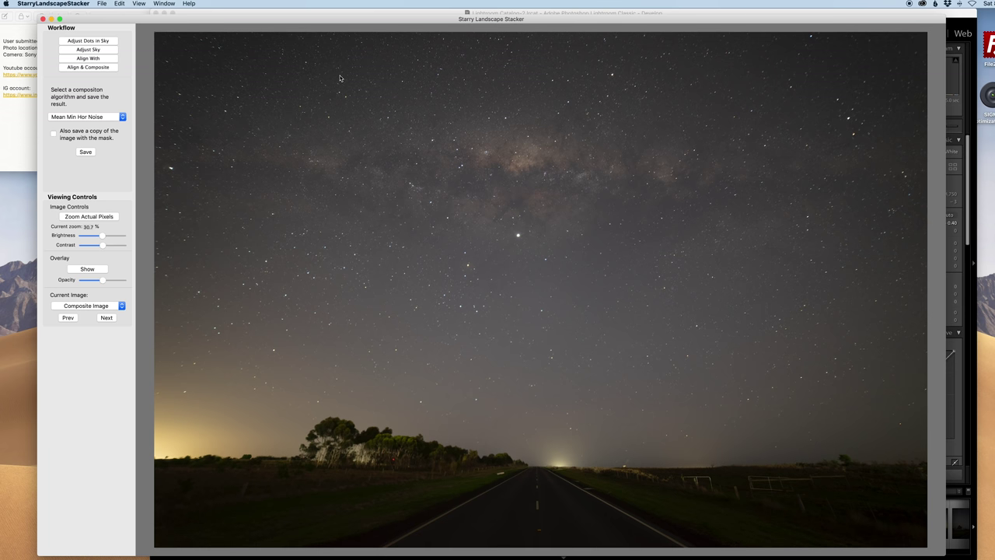
click(42, 18)
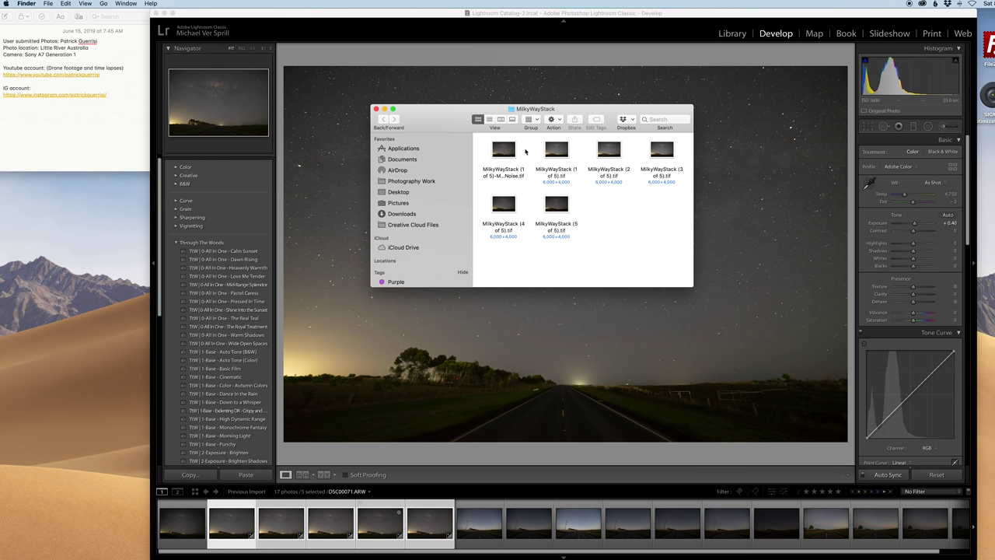
Step: Import the stacked Mean Min Hor Noise TIFF from the MilkyWayStack folder into Lightroom Classic and open it in Develop
click(513, 153)
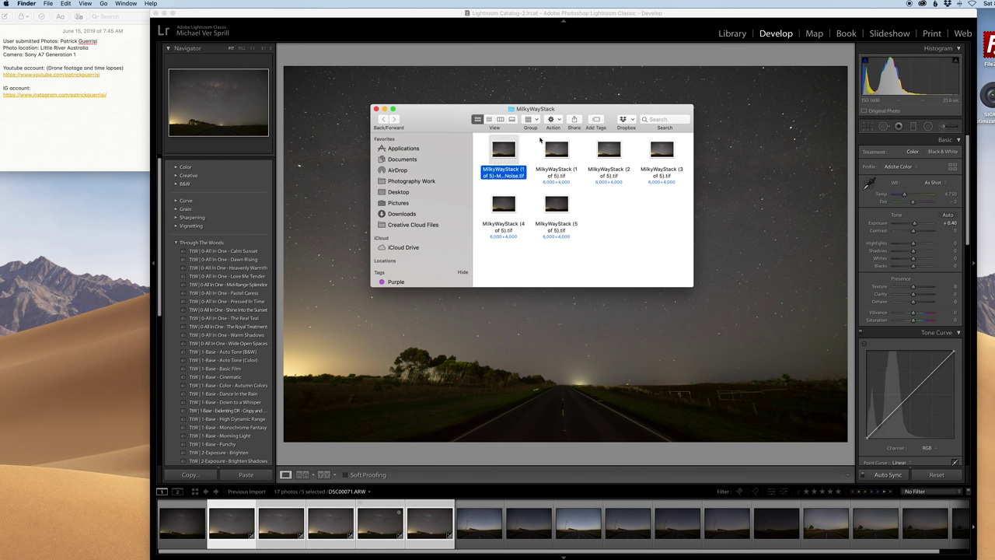
click(733, 36)
click(732, 34)
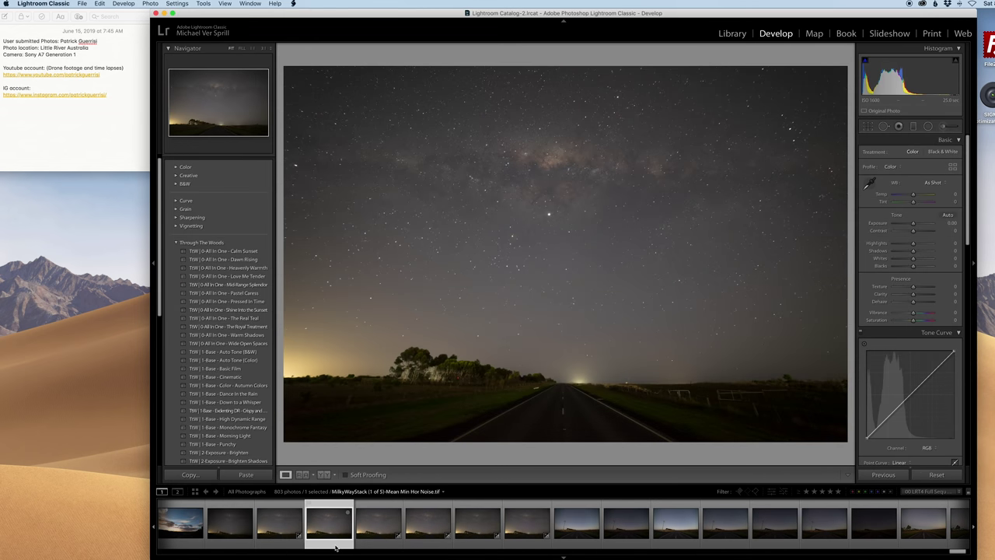
Step: Compare noise in the stacked composite with single frame DSC00071 side by side, zoomed into the Milky Way on the secondary display
super+click(282, 526)
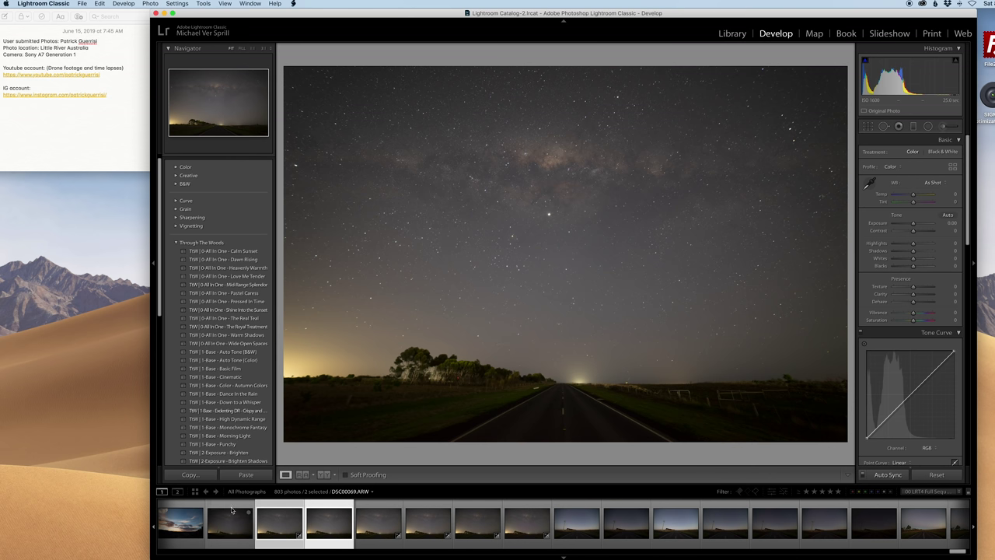
click(178, 492)
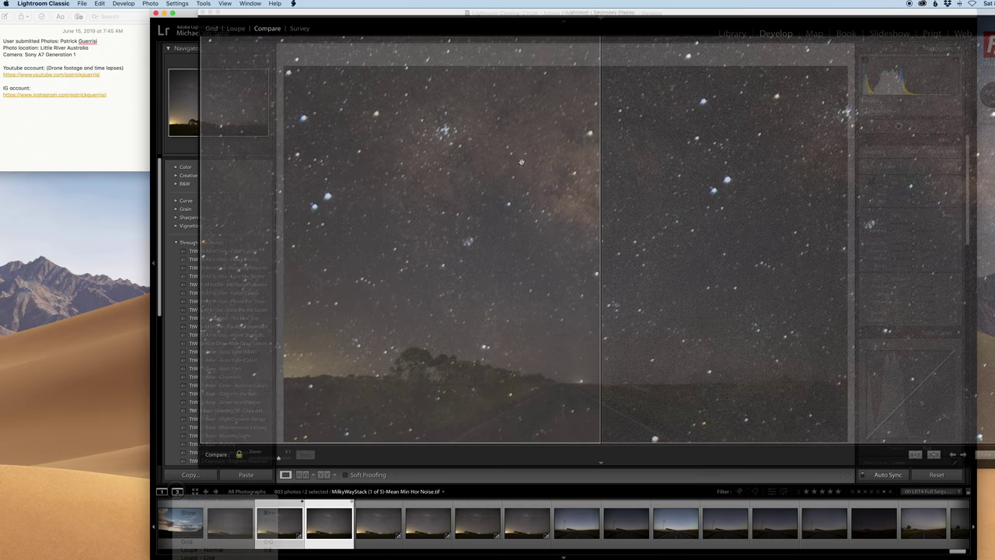
scroll(423, 172, down, 3)
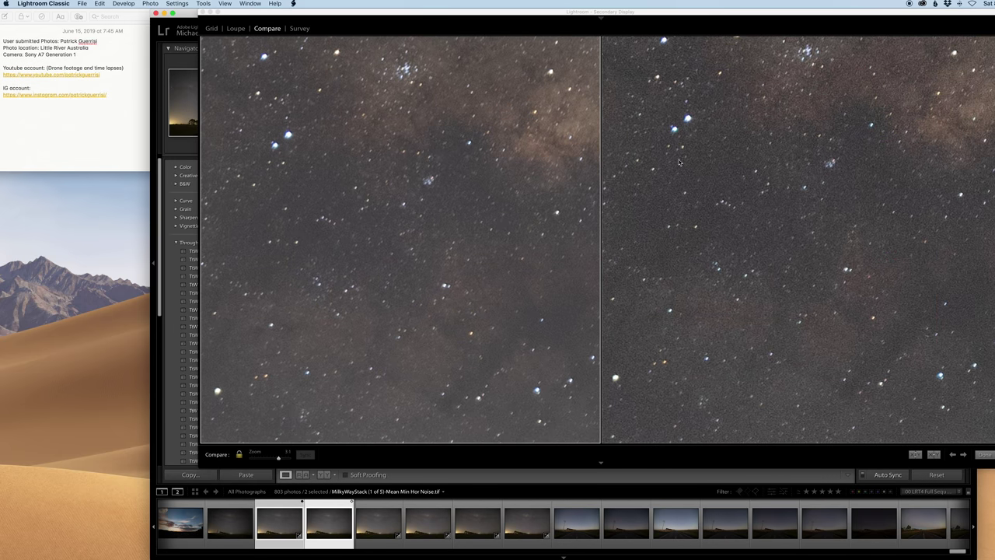
drag(394, 156, 388, 208)
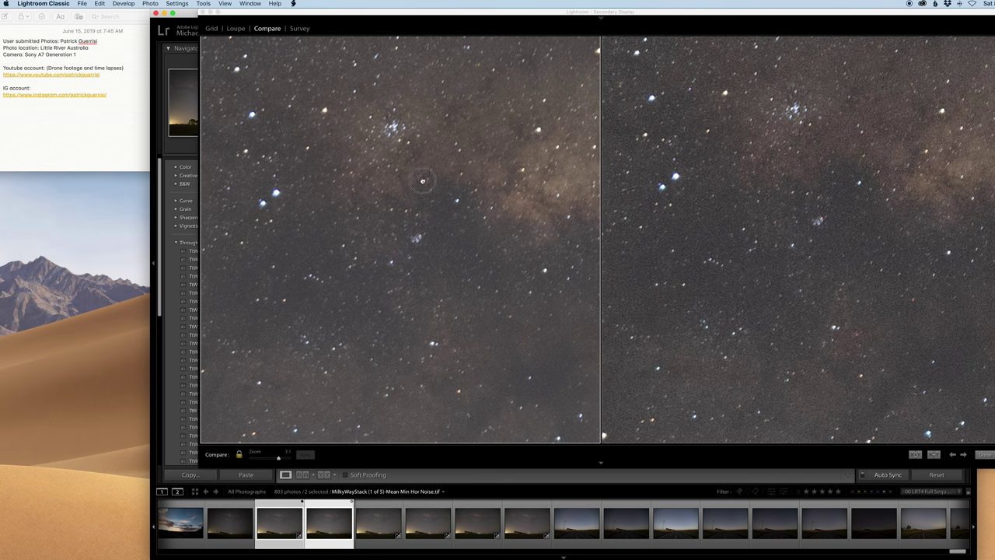
scroll(436, 197, up, 5)
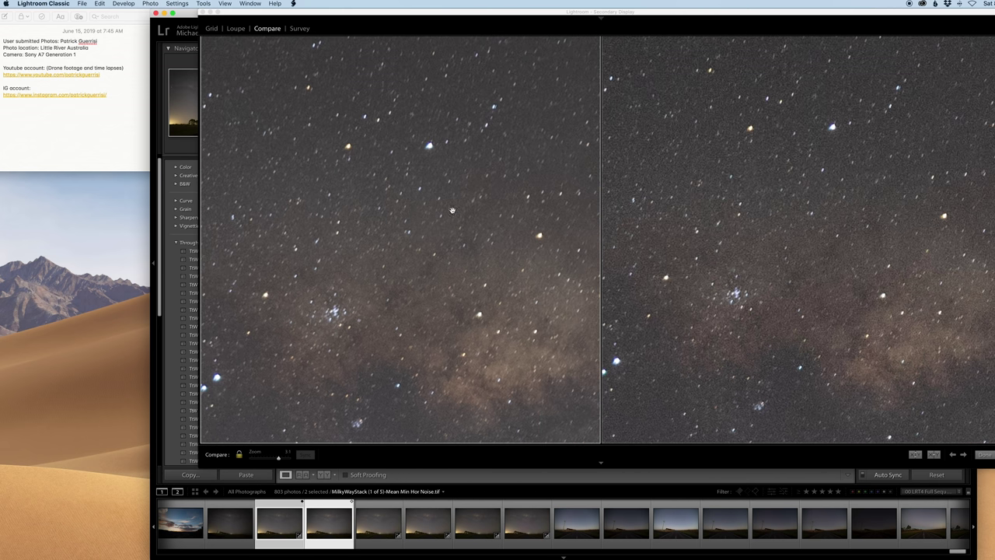
click(408, 238)
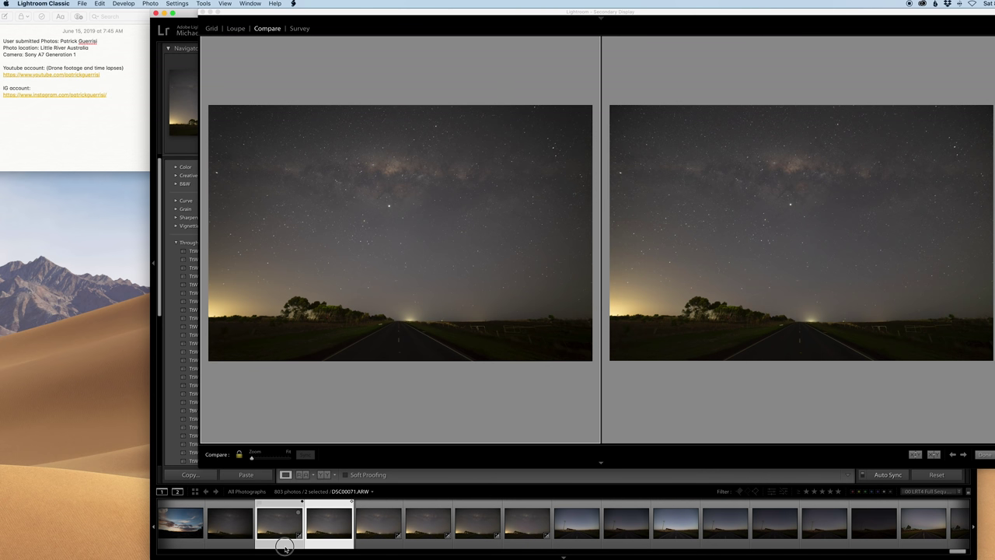
Step: Select only the stacked composite and give it a five-star rating
super+click(326, 529)
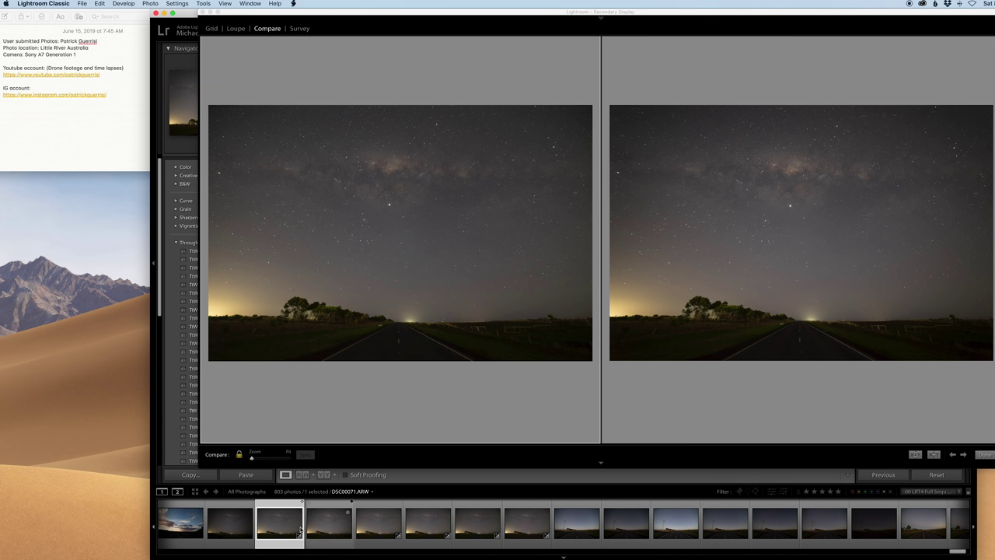
click(333, 528)
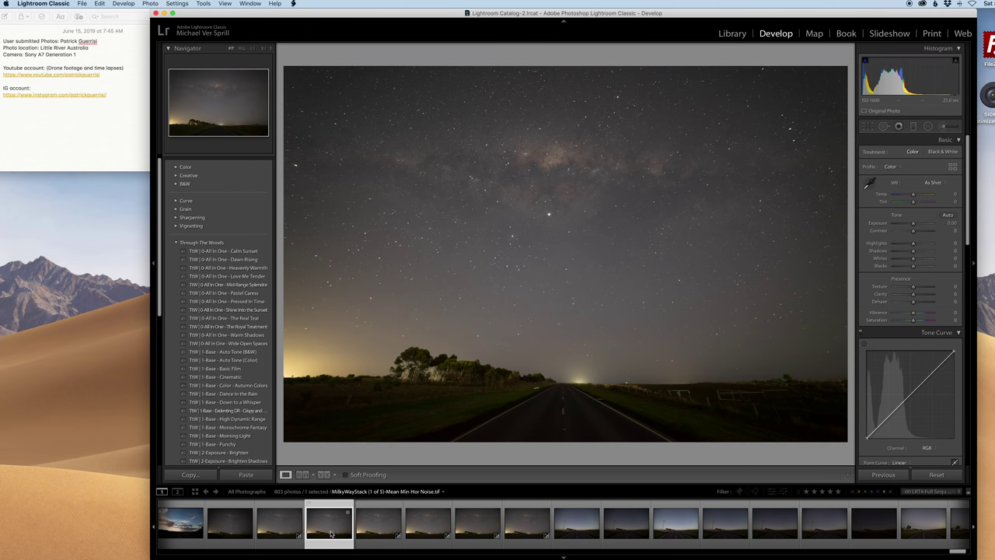
key(5)
Step: Review twilight frames DSC00431, DSC00432 and DSC00442 as possible foregrounds for the Milky Way composite
scroll(331, 533, down, 3)
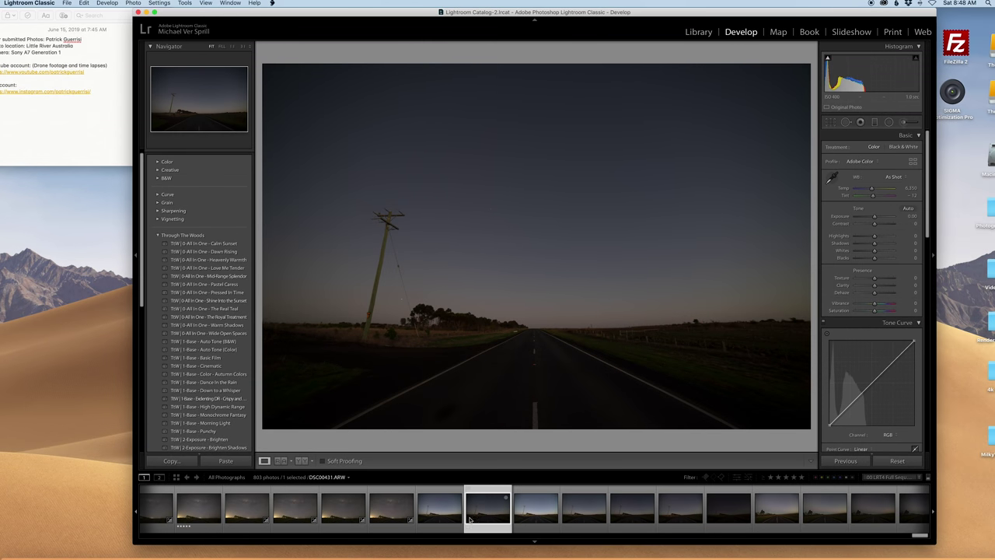
click(778, 513)
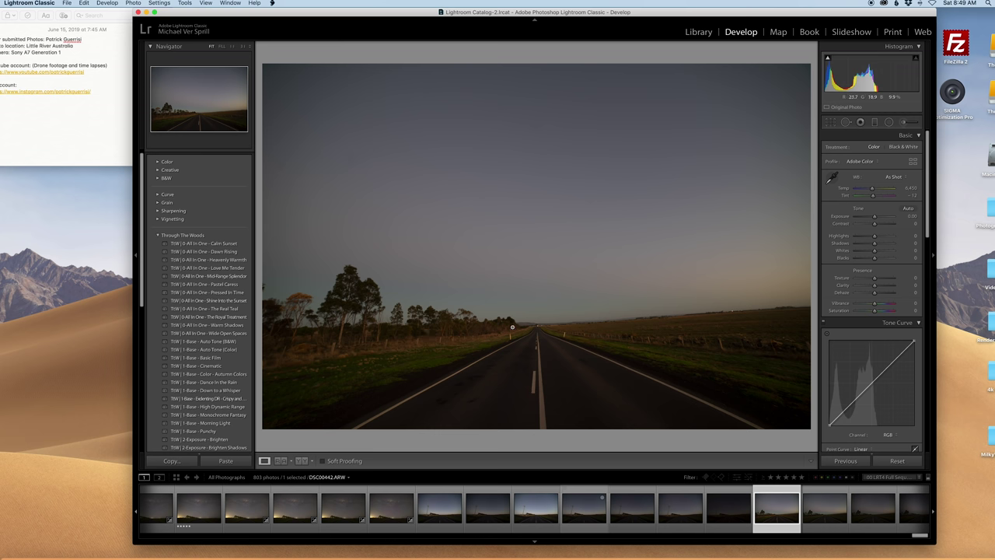
click(533, 527)
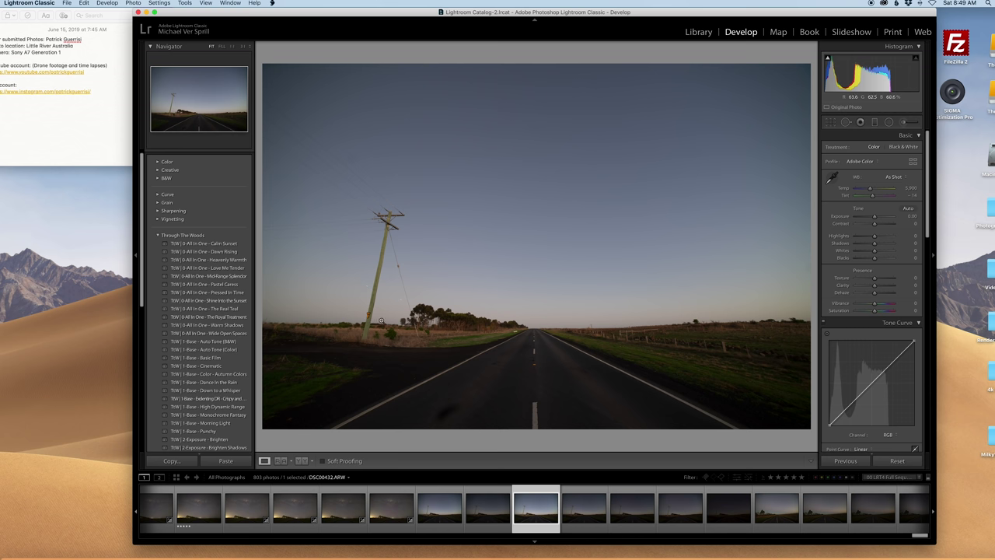
click(763, 507)
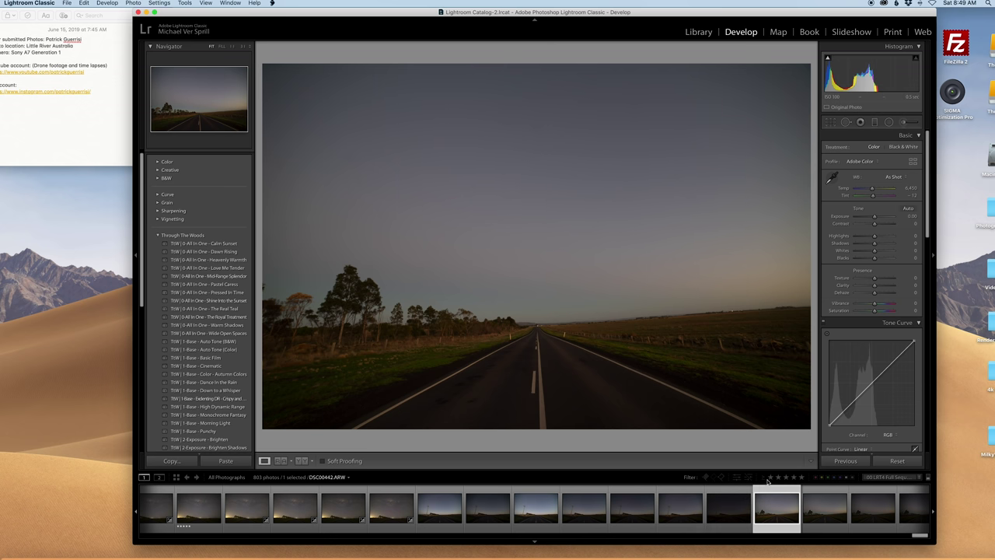
Step: Inspect the road and horizon detail up close in the twilight frames, including DSC00438, DSC00442 and DSC00445
click(810, 517)
click(535, 334)
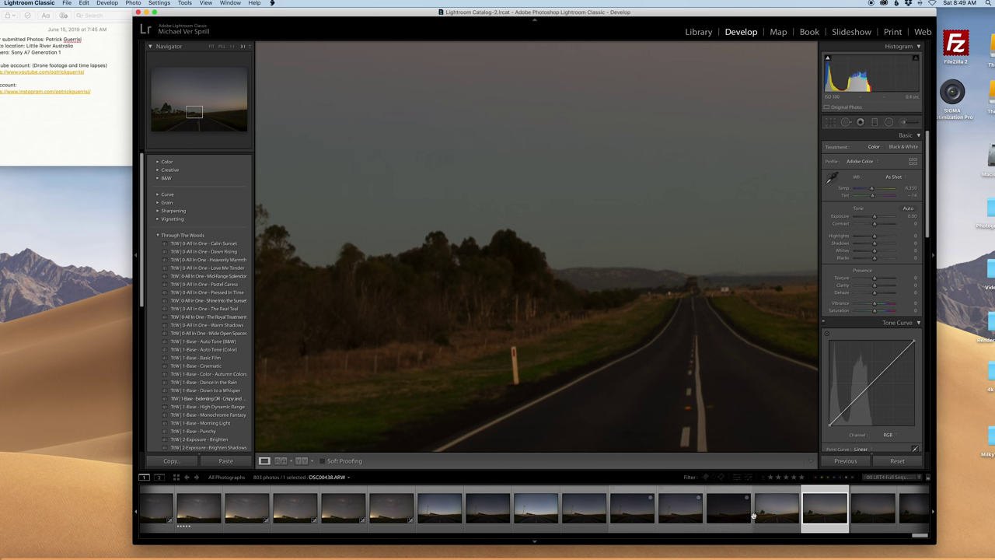
click(719, 516)
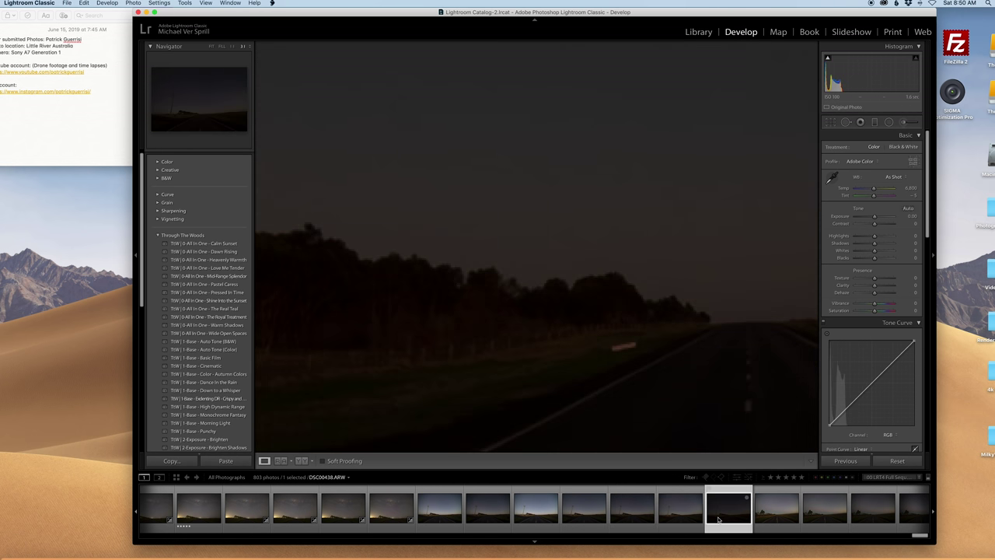
click(774, 530)
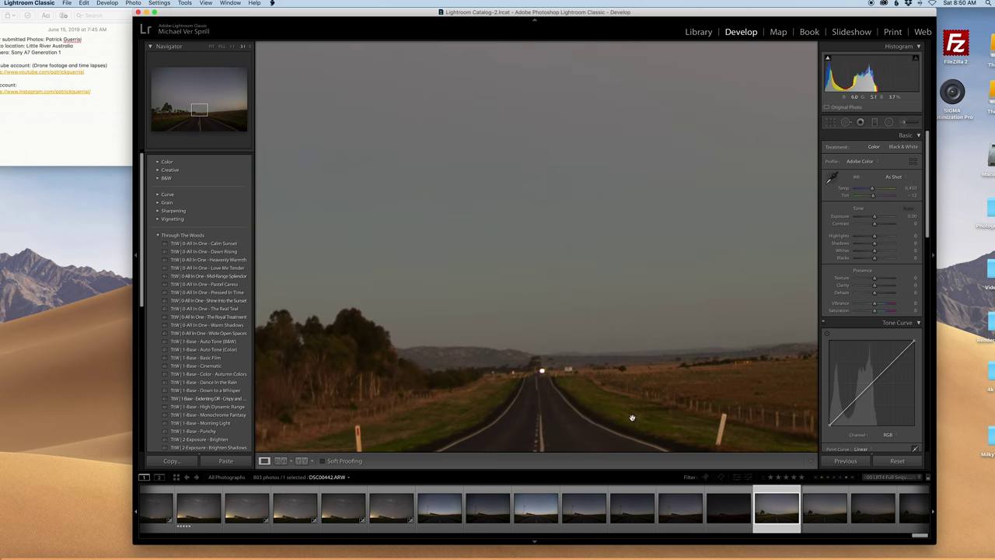
click(875, 521)
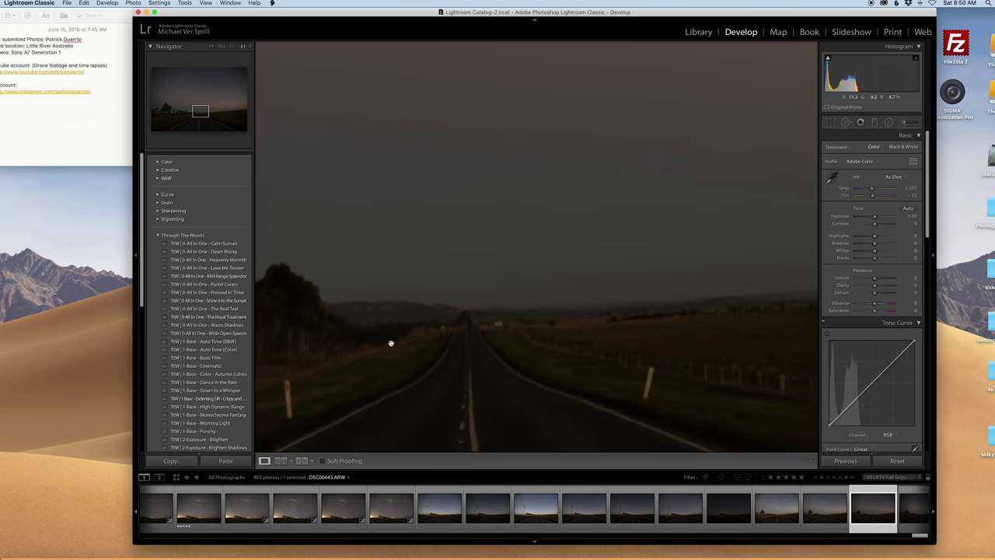
drag(504, 286, 603, 303)
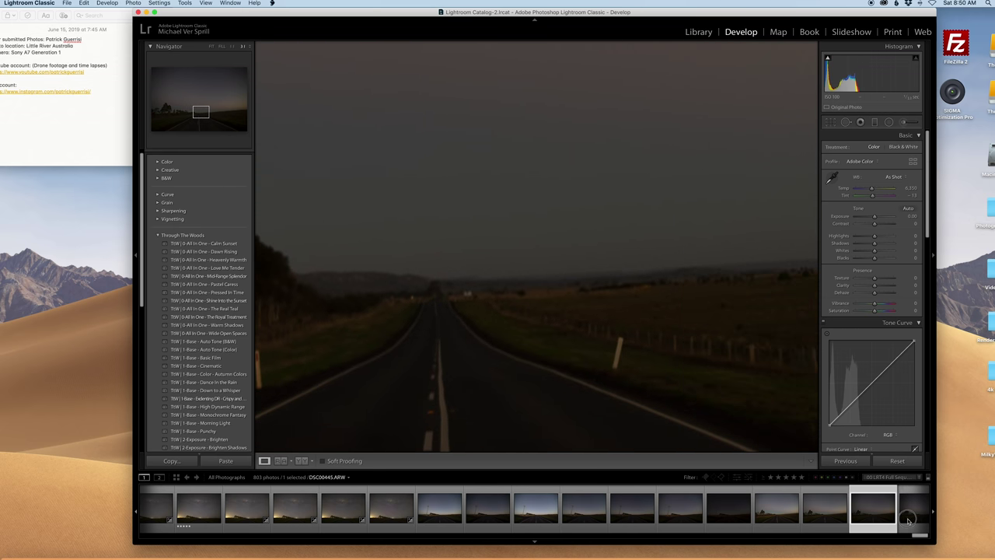
click(909, 519)
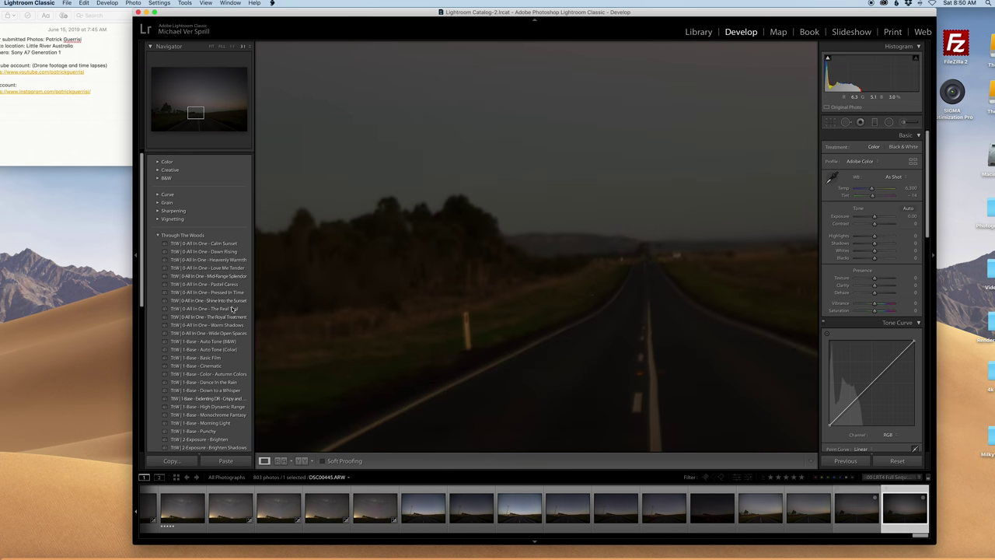
click(803, 520)
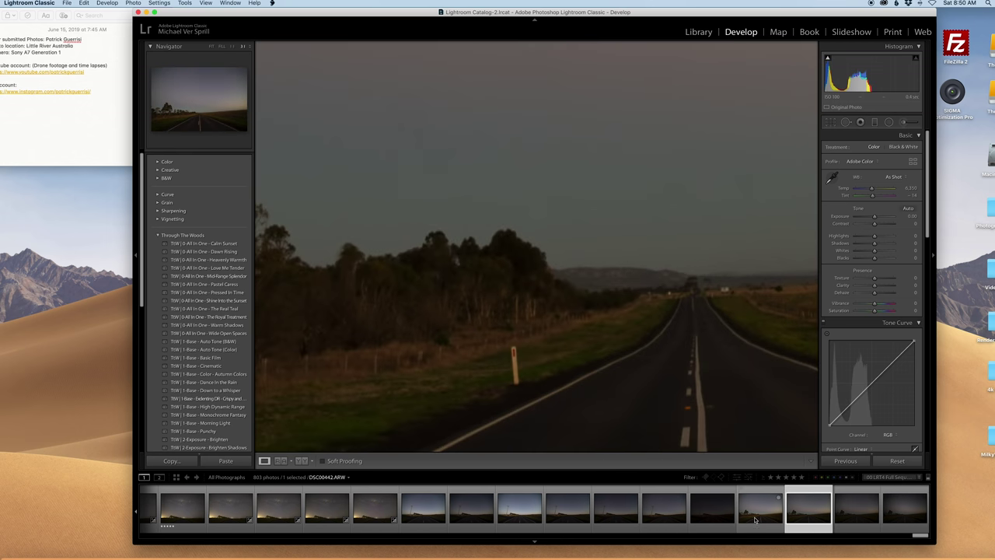
click(765, 520)
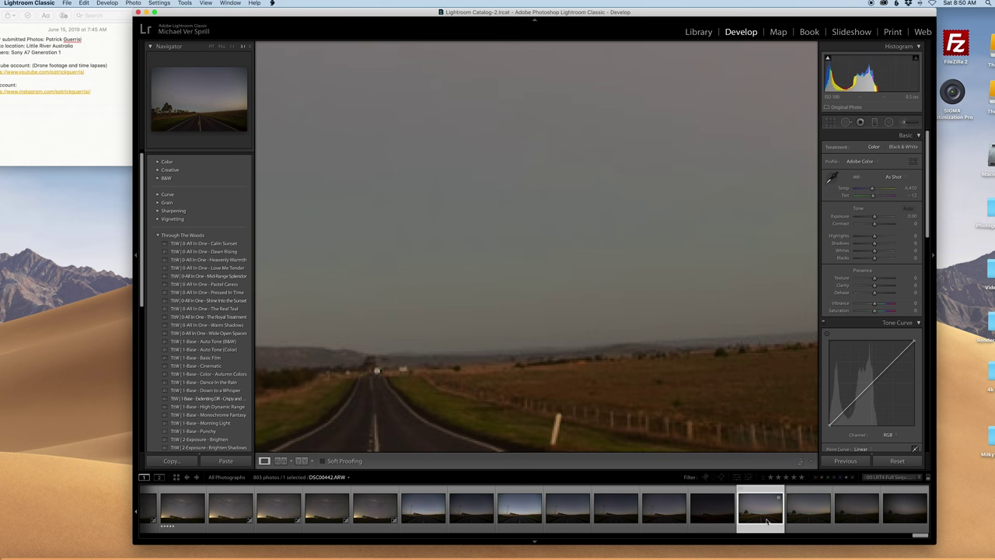
Step: Choose DSC00442 as the foreground frame and set its exposure to -0.60
click(467, 347)
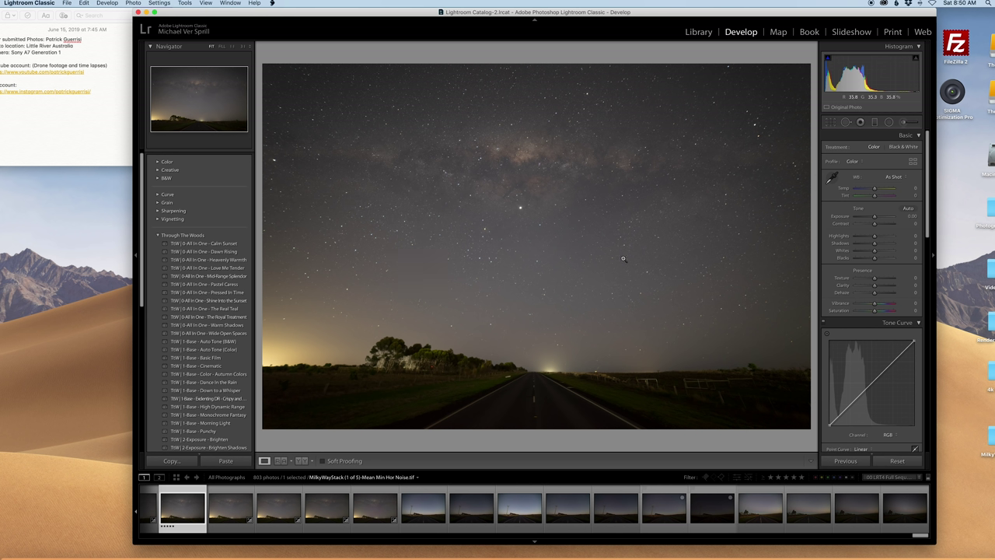
click(760, 509)
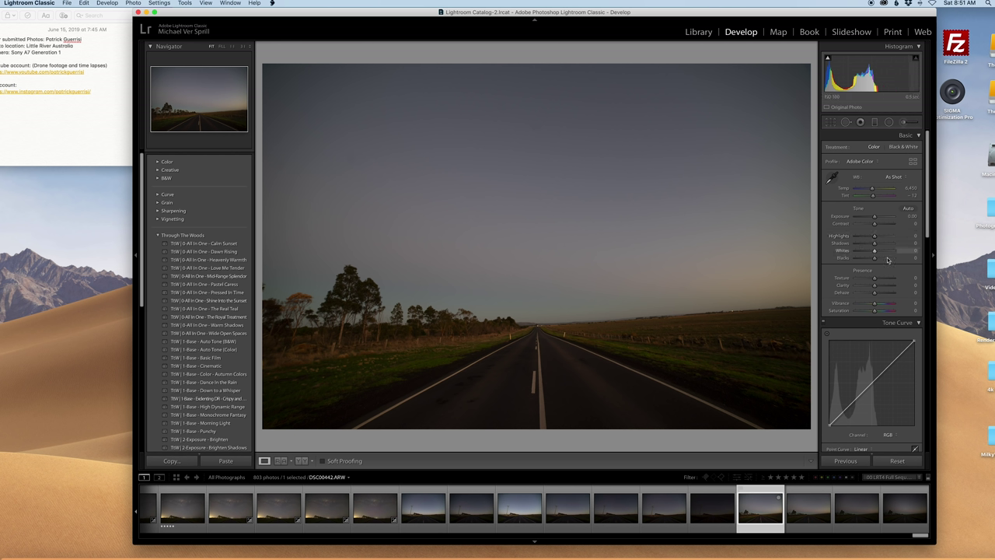
drag(875, 219, 872, 219)
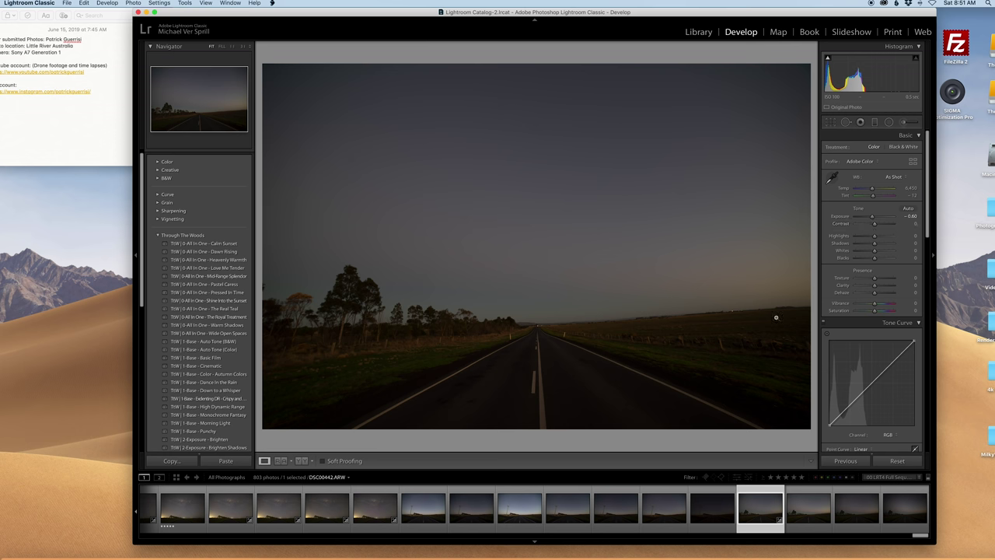
Step: Draw a wide elliptical radial filter over the road and verges, spanning the full width of the image
click(889, 122)
drag(527, 375, 787, 447)
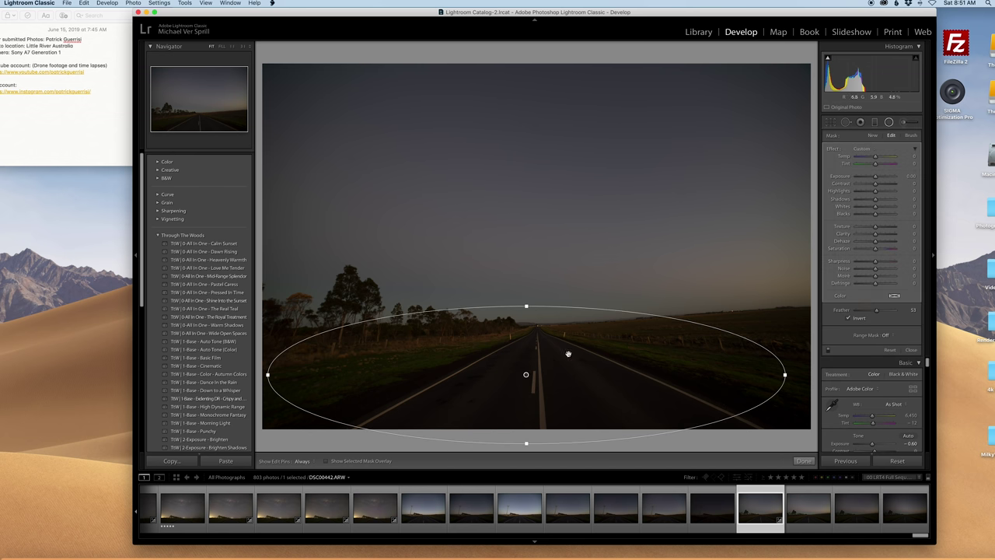
drag(527, 371, 536, 395)
drag(796, 395, 810, 396)
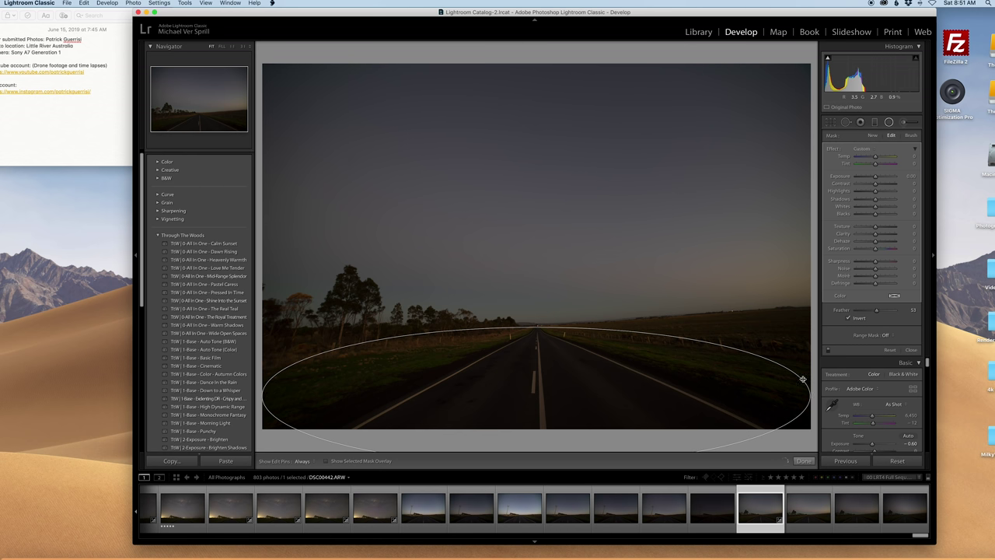
Step: Set the radial filter's Shadows to 39, narrow the ellipse around the road and finish the filter
drag(881, 204, 884, 201)
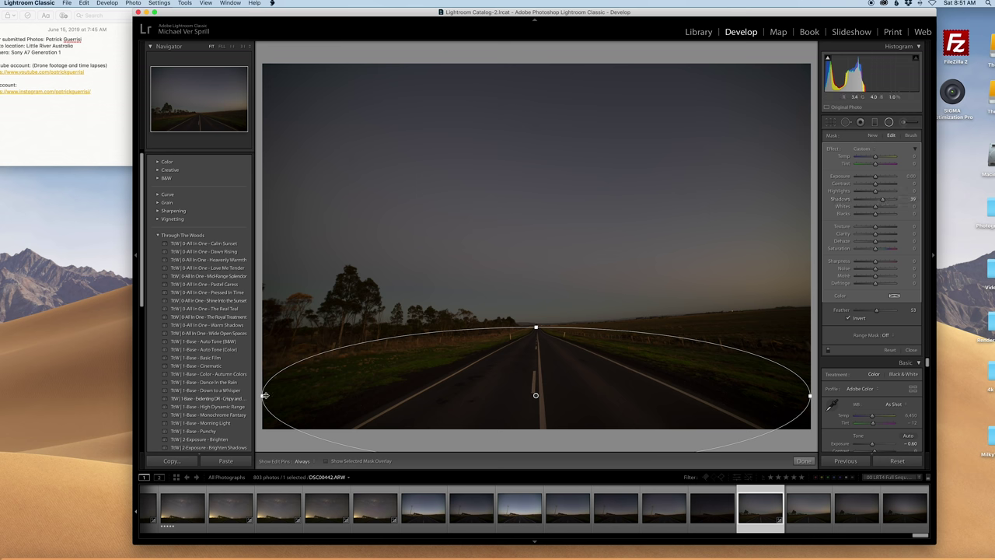
drag(264, 395, 317, 395)
mouse_move(547, 388)
mouse_down()
mouse_move(537, 382)
mouse_move(562, 391)
mouse_up()
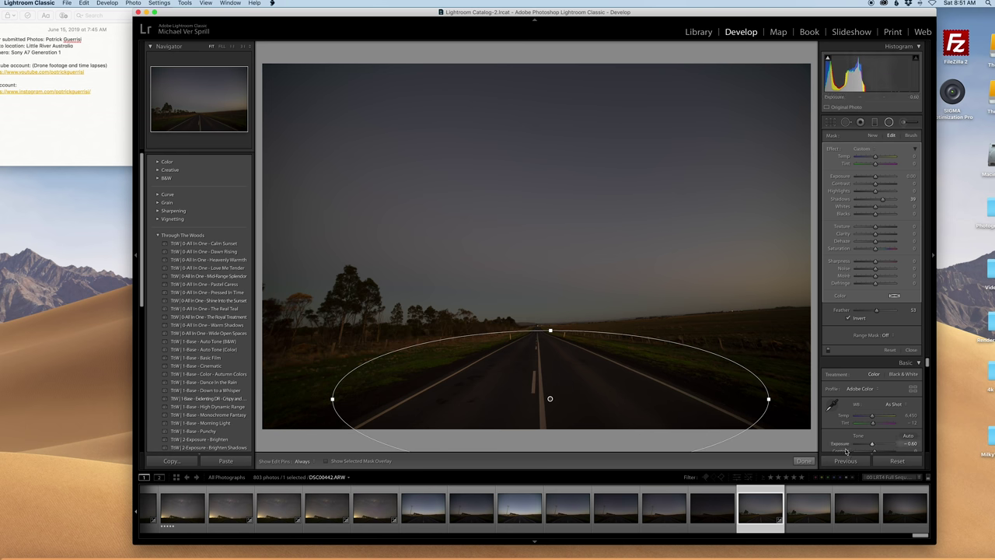
click(804, 460)
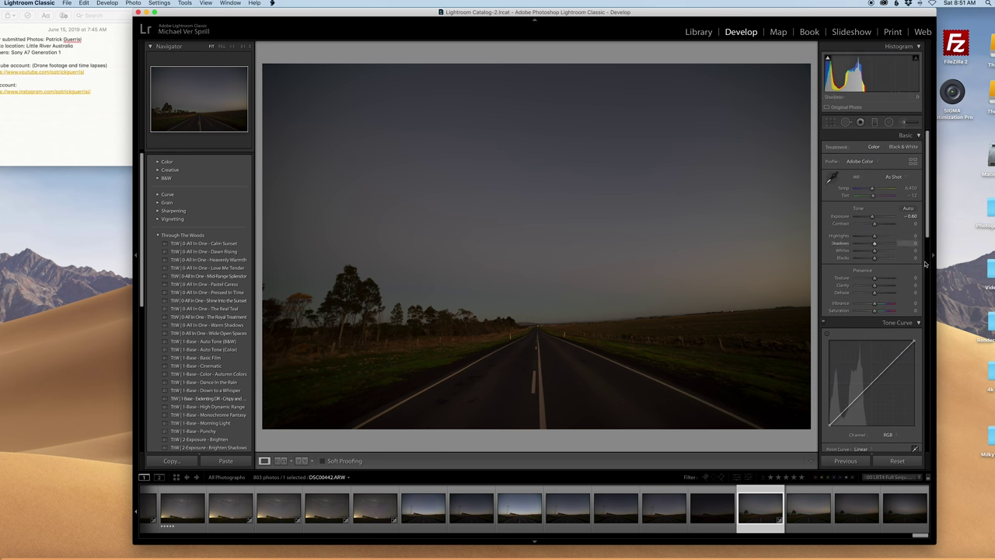
Step: Inspect the tree edges against the sky up close for colour fringing and review the manual lens correction settings
scroll(887, 338, down, 4)
scroll(887, 338, down, 15)
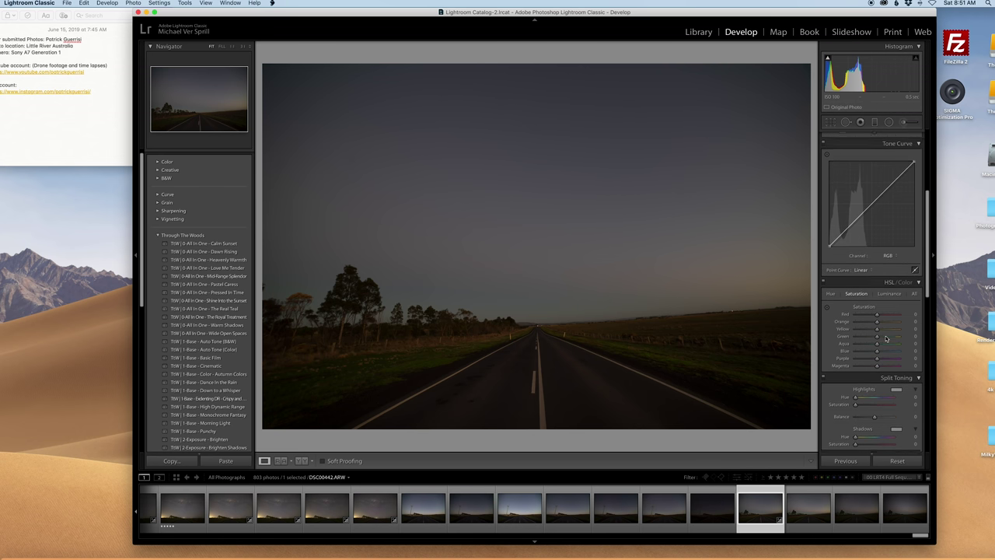
scroll(885, 338, down, 5)
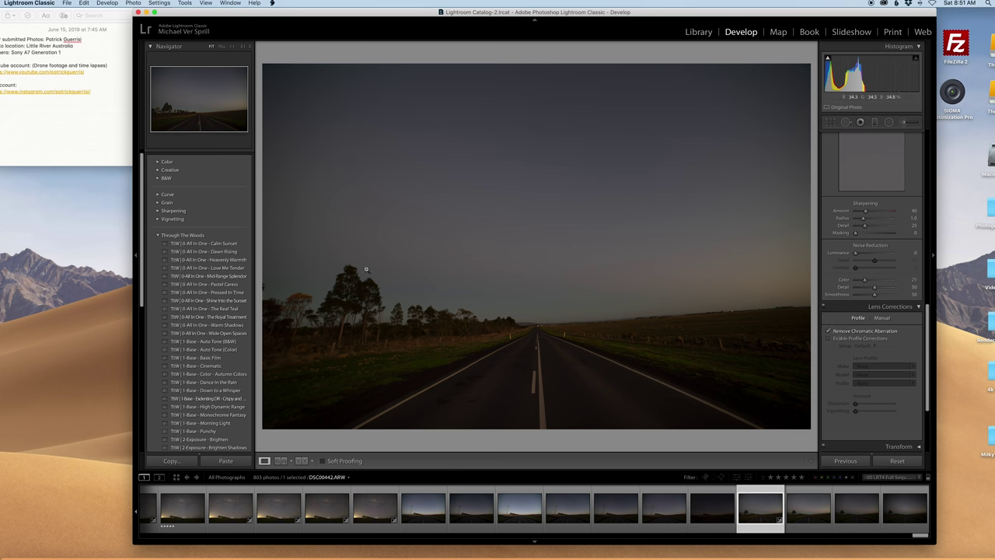
drag(368, 271, 439, 245)
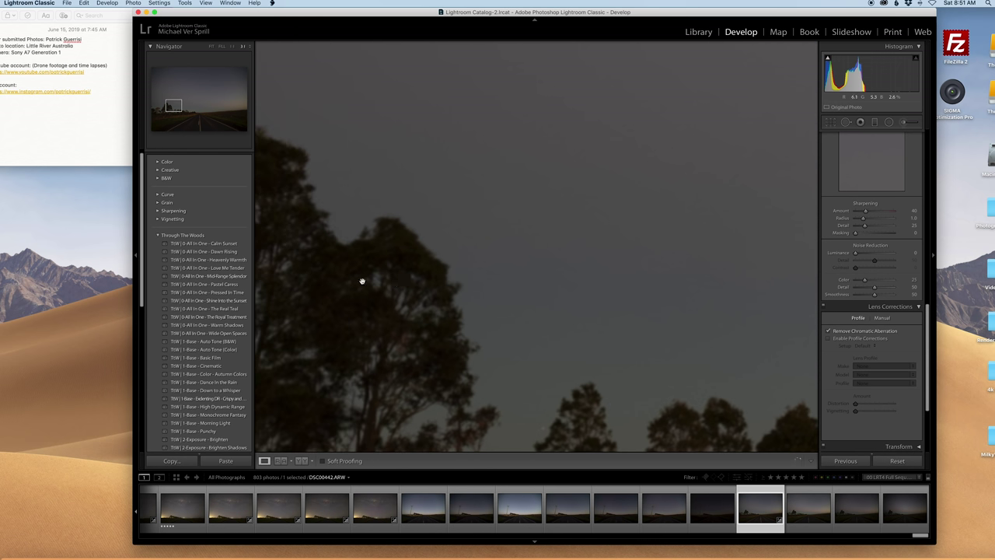
click(458, 273)
click(882, 317)
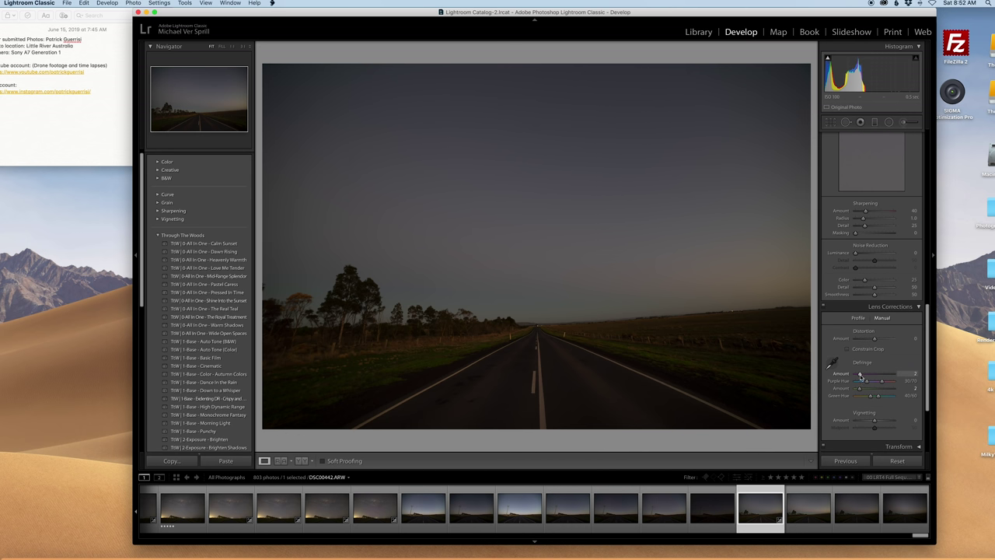
click(858, 317)
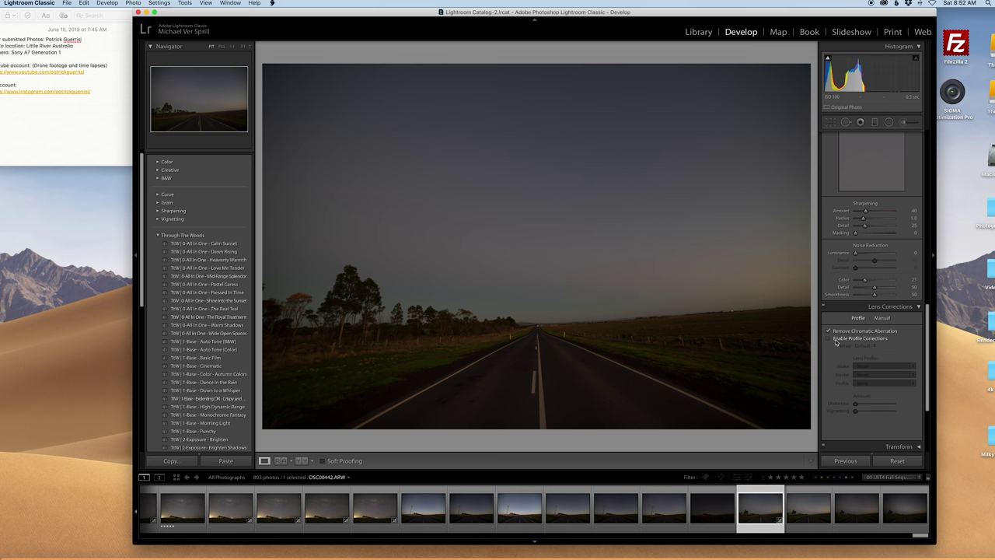
Step: Enable profile corrections with the Sony 16-35mm F2.8 ZA SSM lens profile and set the profile's Vignetting to 120
click(835, 341)
click(884, 365)
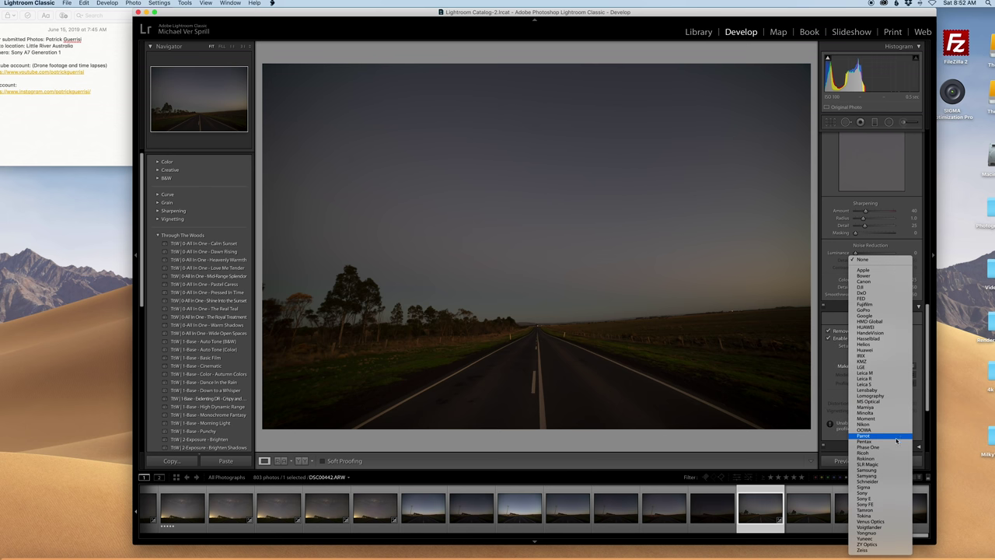
click(883, 493)
click(879, 374)
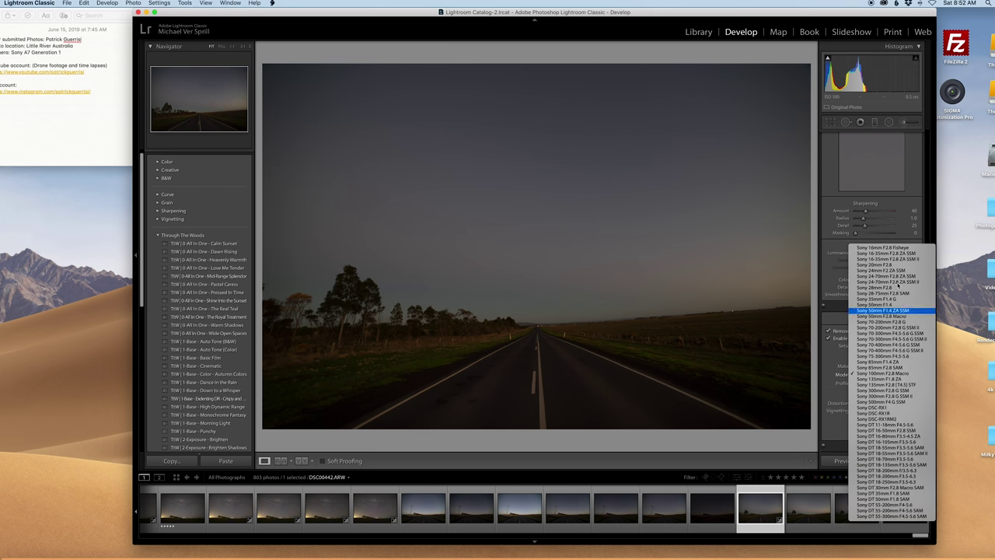
click(894, 254)
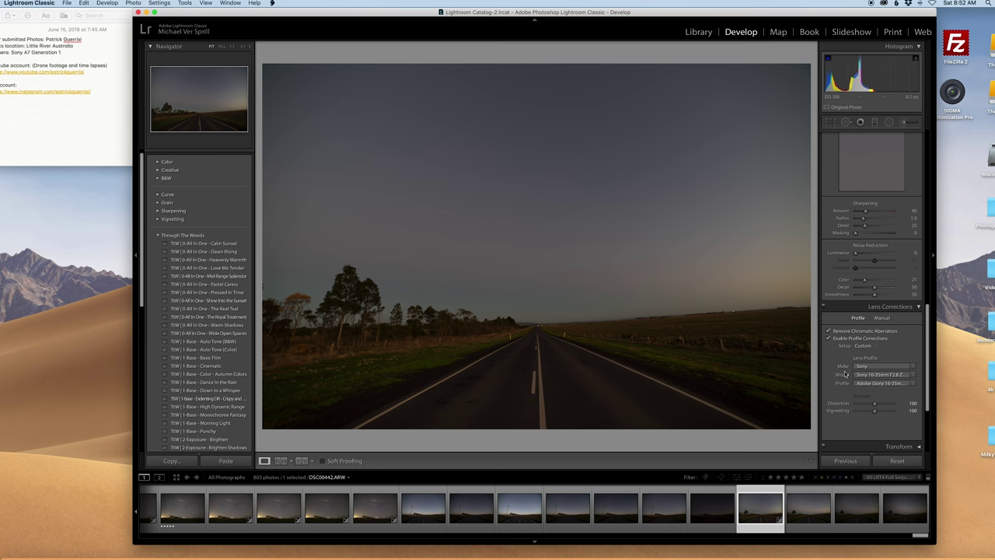
drag(874, 413, 879, 413)
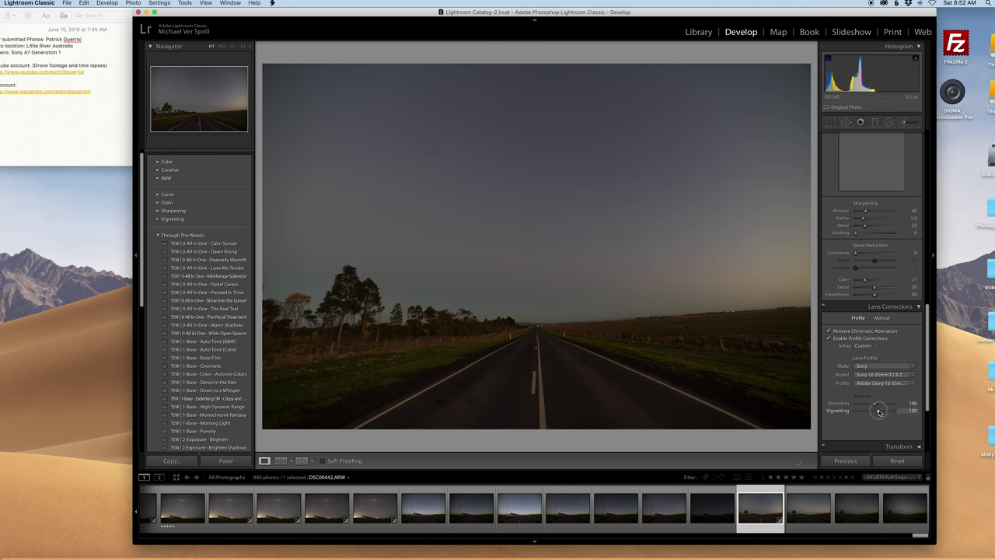
click(879, 412)
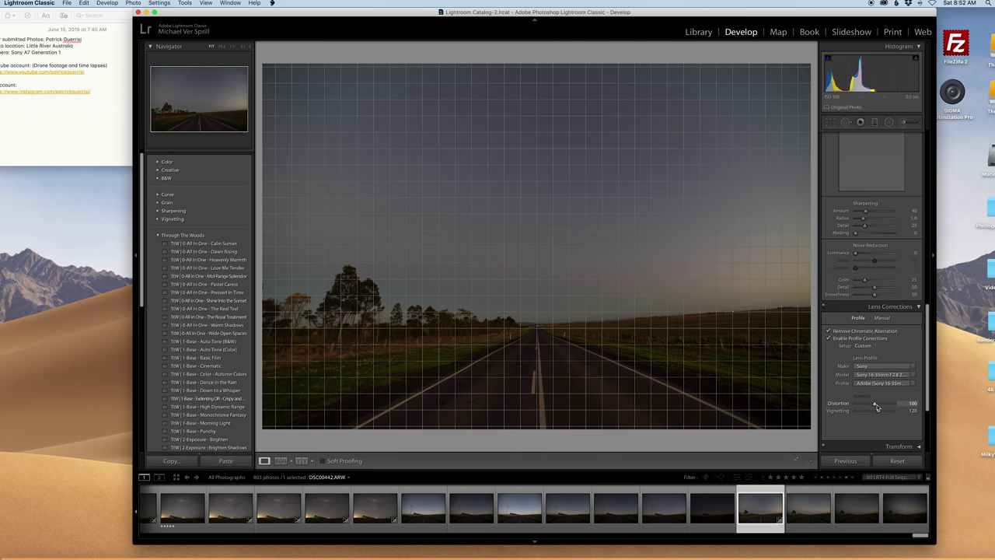
Step: Straighten the horizon by rotating the photo slightly clockwise within the crop, apply it and check the road's vanishing point up close
click(830, 123)
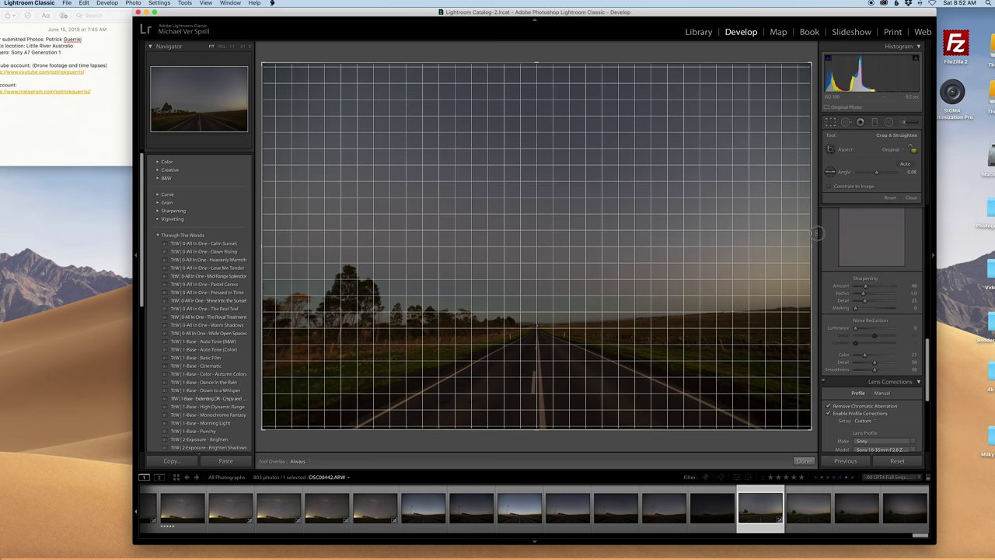
drag(816, 233, 816, 244)
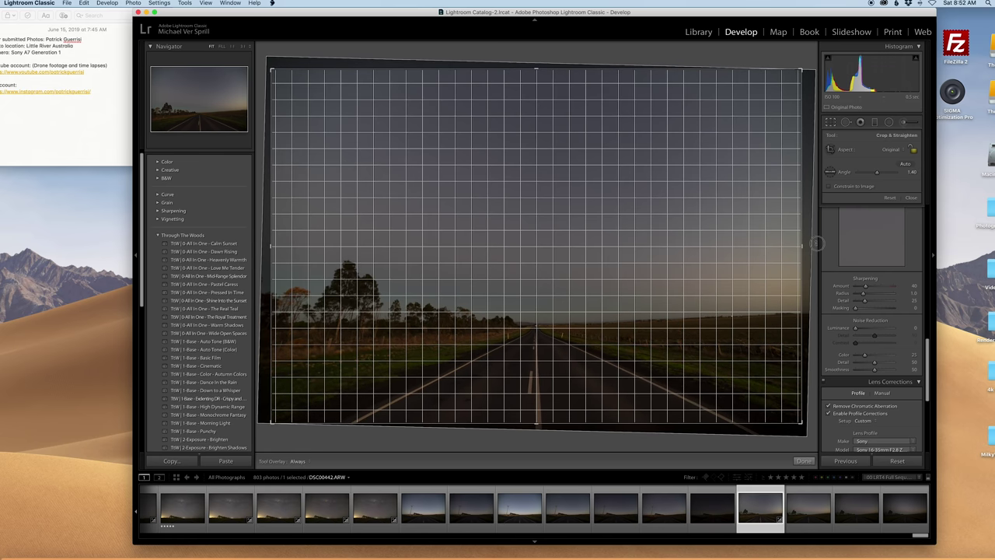
drag(816, 244, 817, 241)
key(Return)
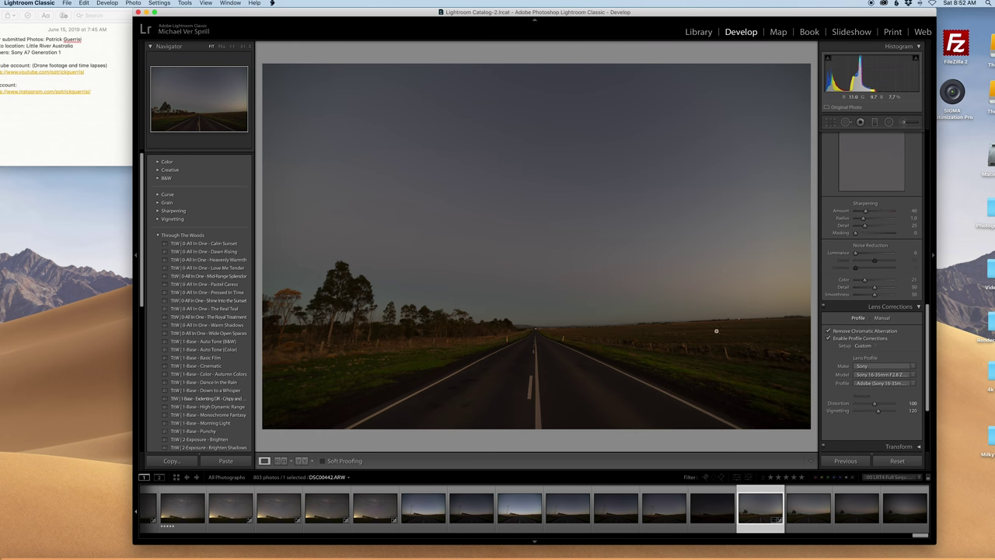
click(525, 335)
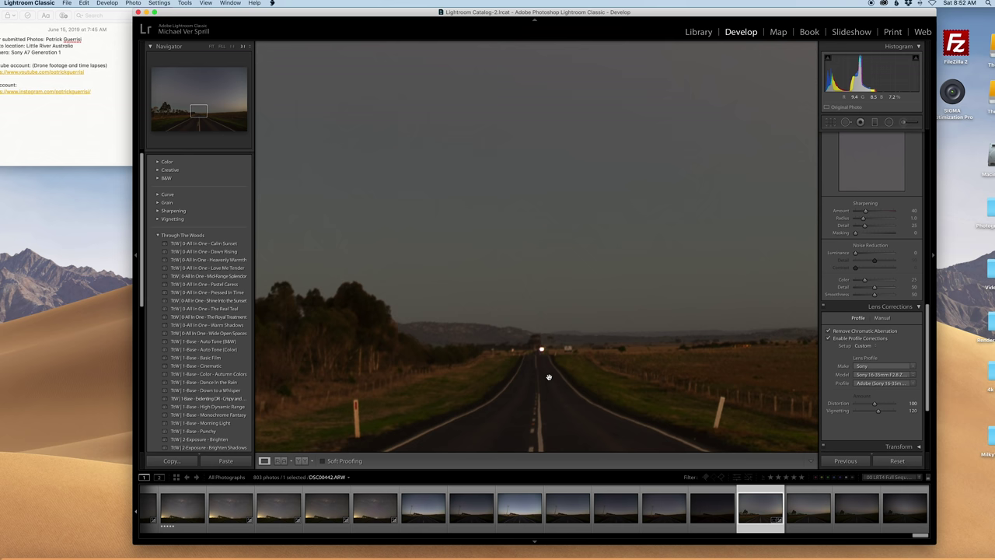
click(548, 377)
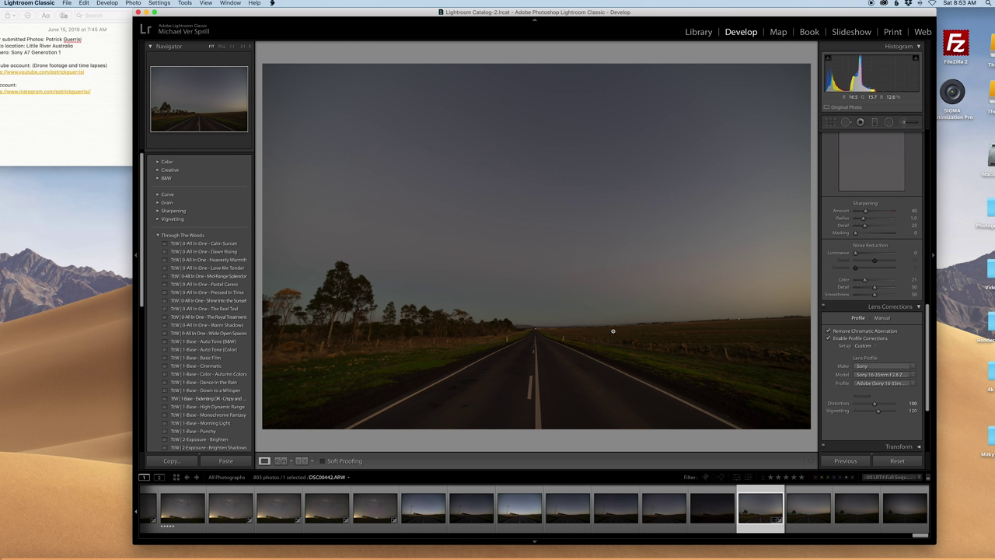
Step: Brush a local adjustment with lowered Exposure over the green verges beside the road, using a brush size of about 15
click(905, 124)
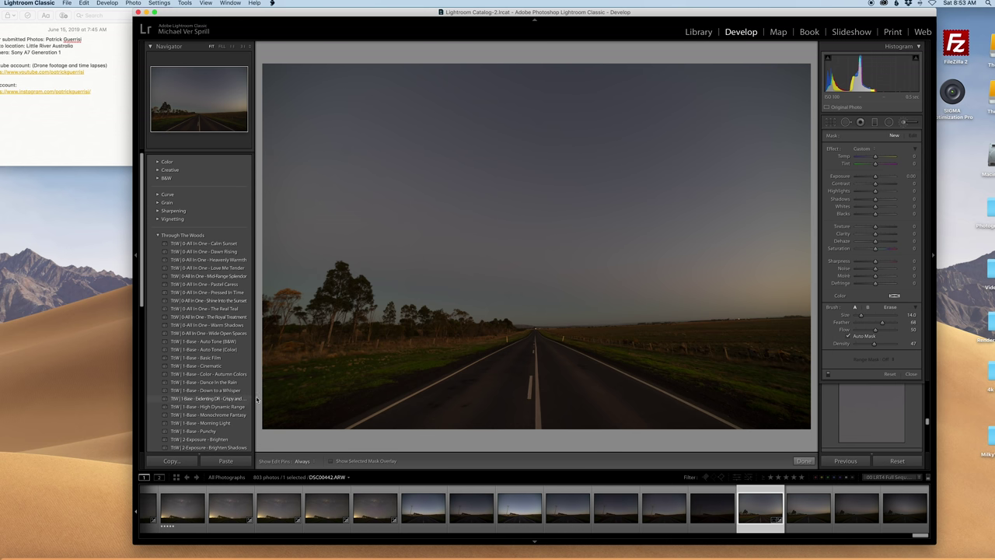
scroll(303, 369, up, 1)
drag(875, 178, 874, 178)
key(h)
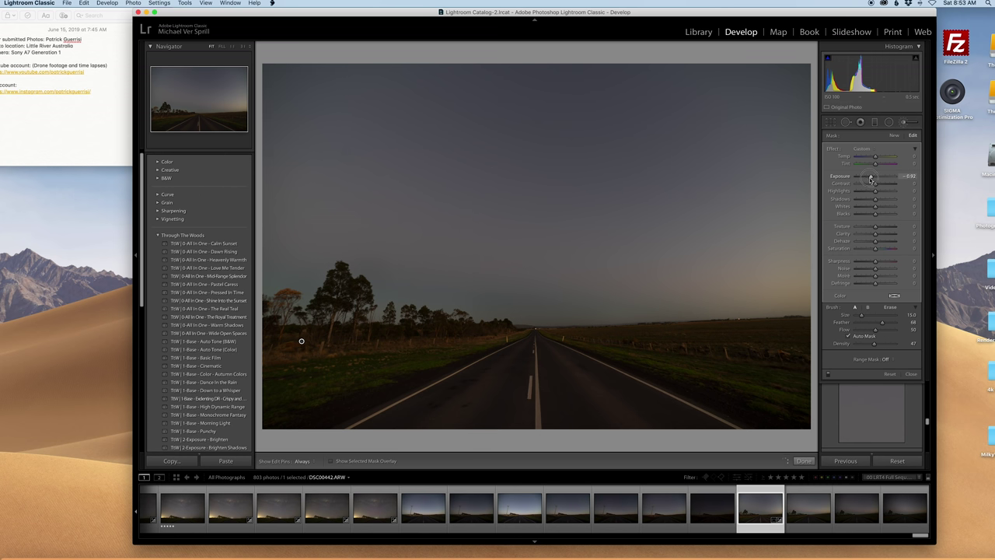
Step: Fine-tune the verge brush's Exposure, lower its Saturation, finish the brush and check the field horizon up close
drag(870, 178, 872, 178)
key(h)
key(h)
key(h)
key(h)
mouse_move(872, 250)
mouse_down()
mouse_move(859, 250)
mouse_move(867, 250)
mouse_up()
click(912, 376)
click(483, 328)
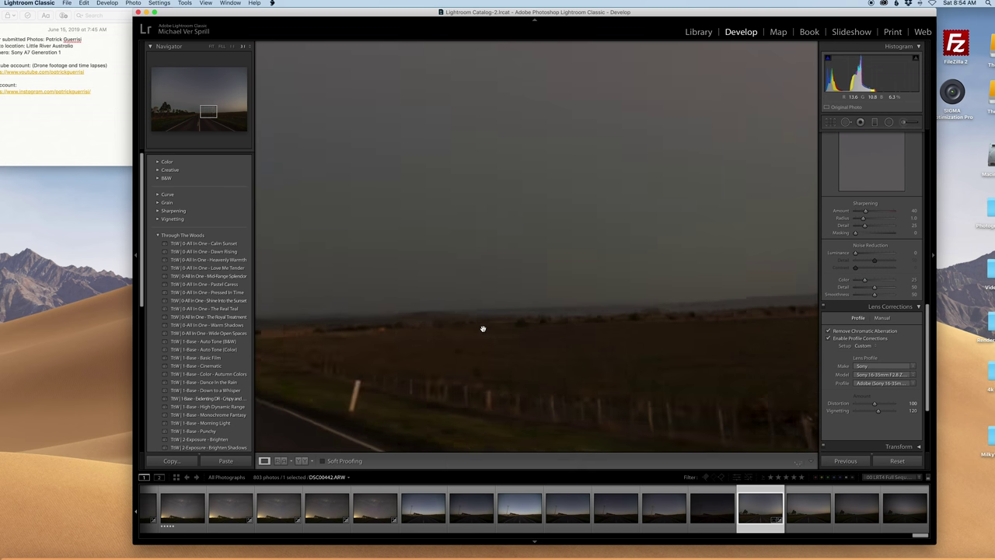
click(503, 334)
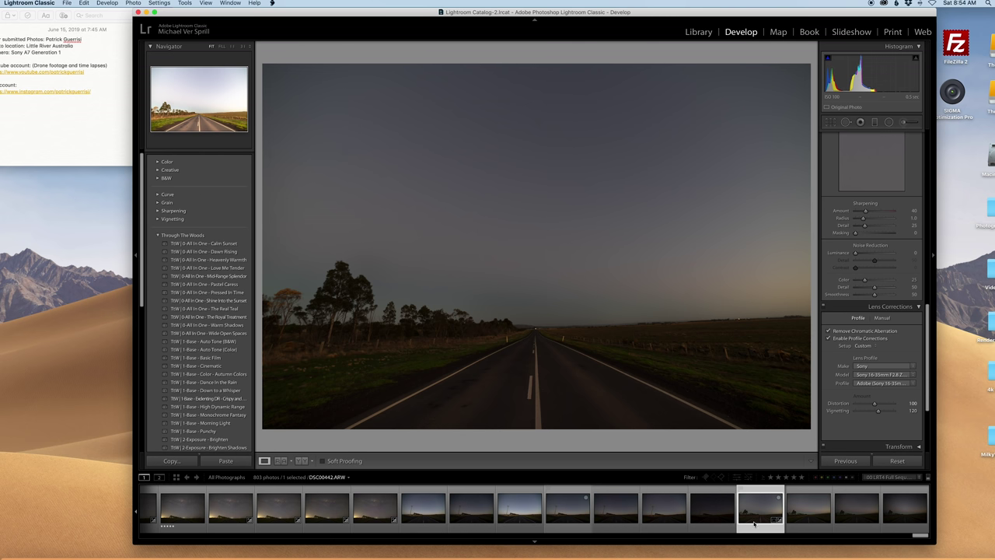
Step: Rate DSC00442 five stars and open it together with the five-star MilkyWayStack Mean Min Hor Noise TIFF as layers in Photoshop
key(5)
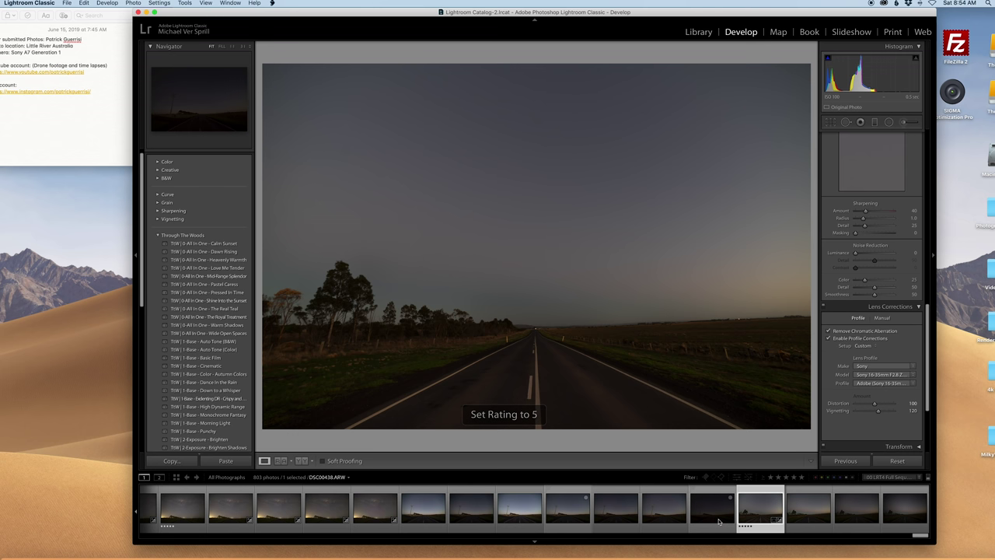
scroll(753, 513, up, 5)
super+click(384, 509)
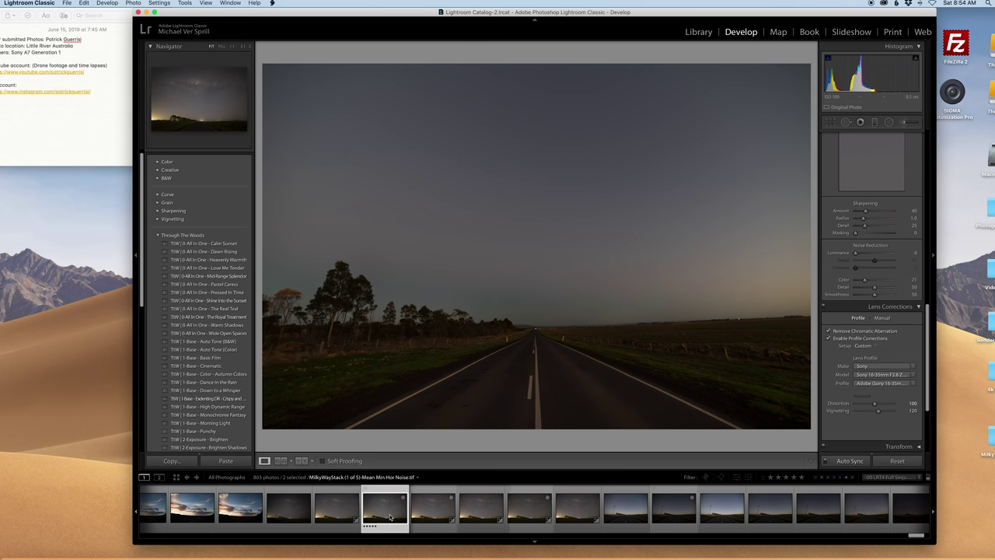
scroll(752, 511, down, 4)
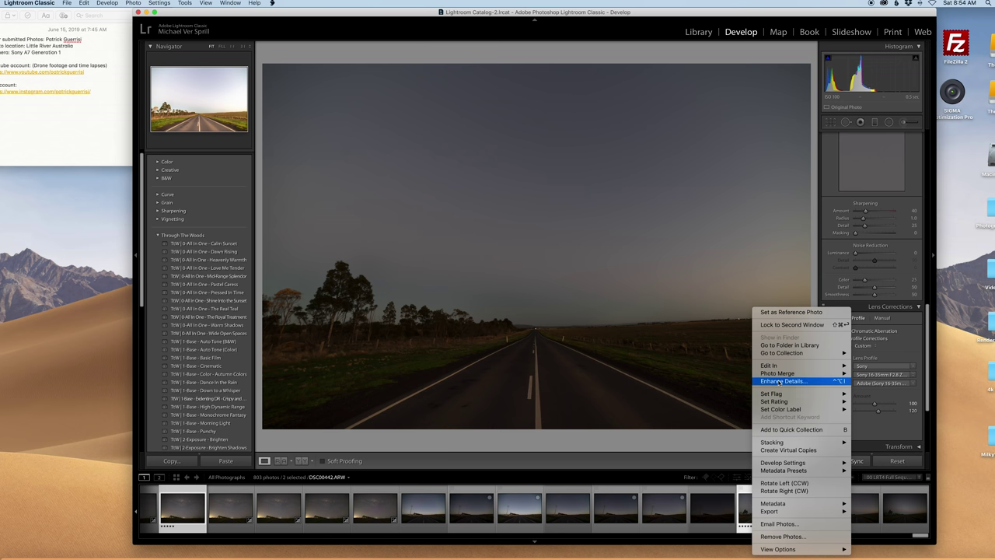
mouse_move(789, 367)
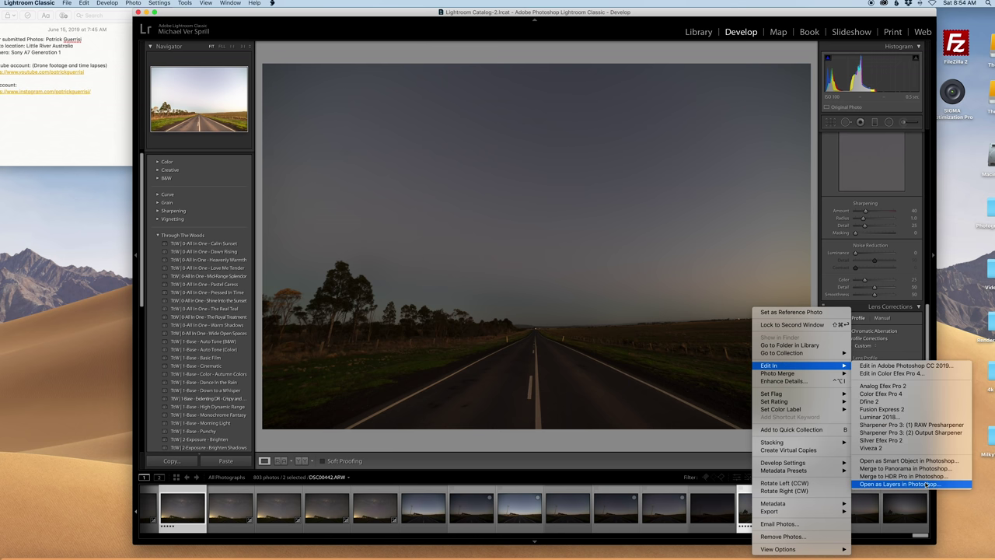
click(900, 484)
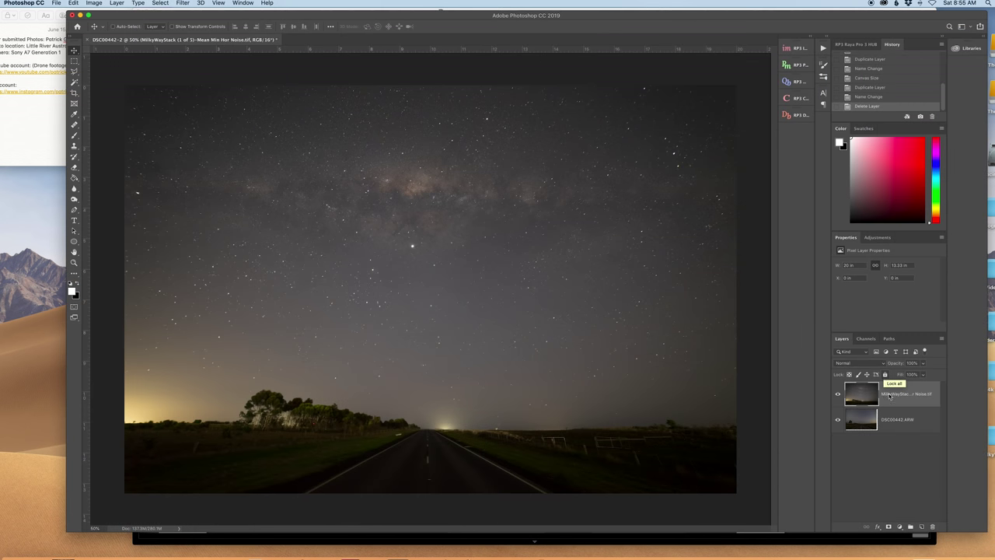
Step: Hide the MilkyWayStack layer to expose the DSC00442 foreground beneath it
click(891, 421)
click(895, 402)
shift+click(891, 423)
click(877, 440)
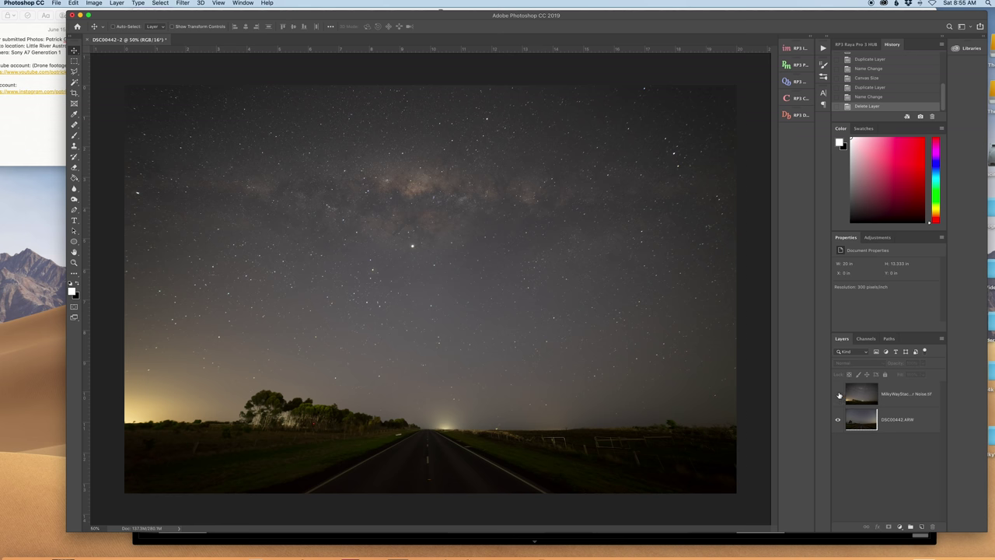
click(838, 394)
click(901, 420)
click(857, 395)
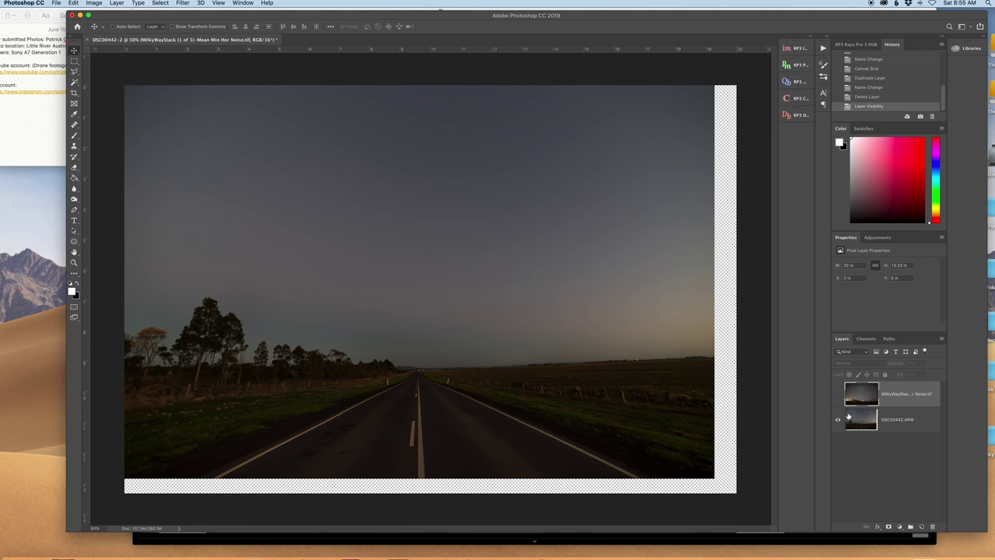
Step: Scale the DSC00442.ARW layer up proportionally to about 104% with Free Transform so it fills the canvas
click(866, 425)
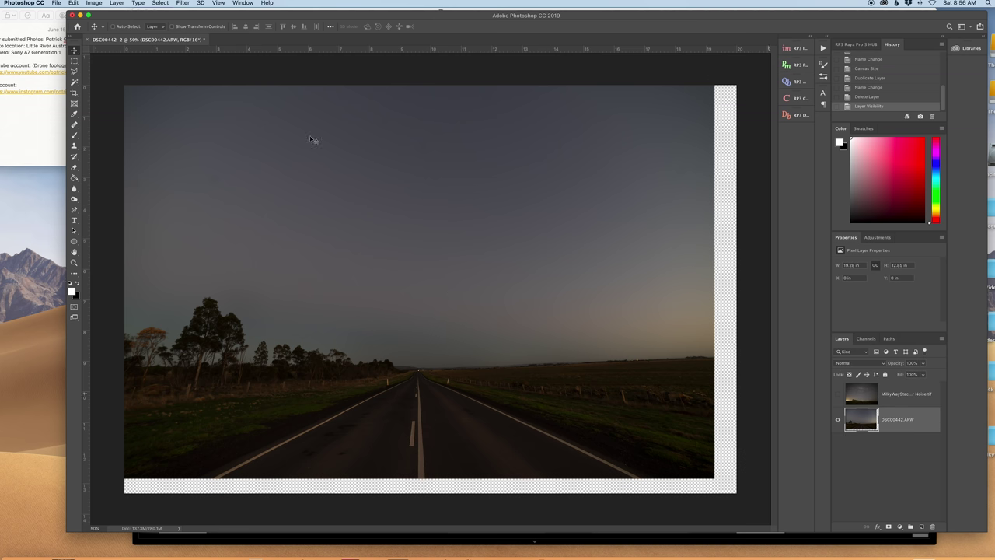
click(73, 3)
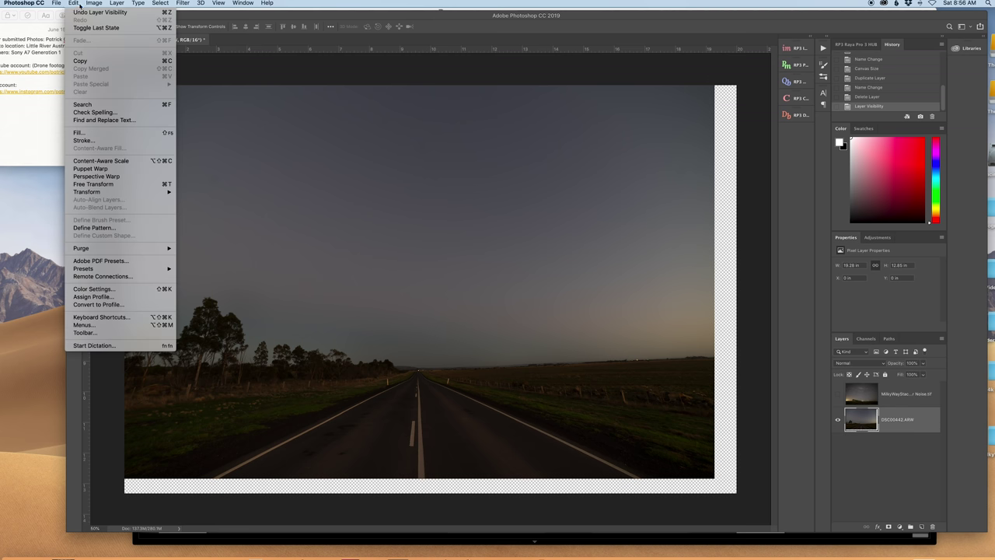
click(119, 185)
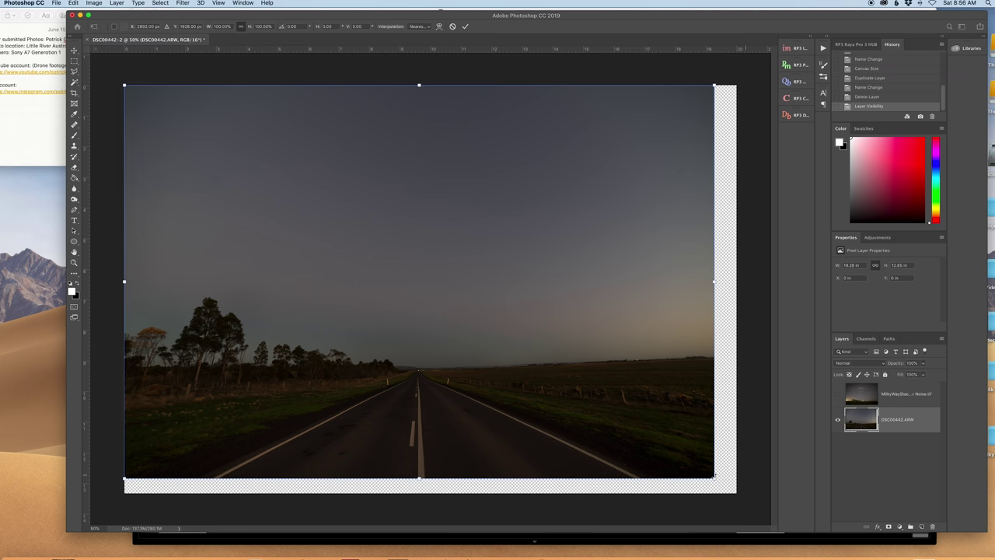
drag(714, 478, 737, 492)
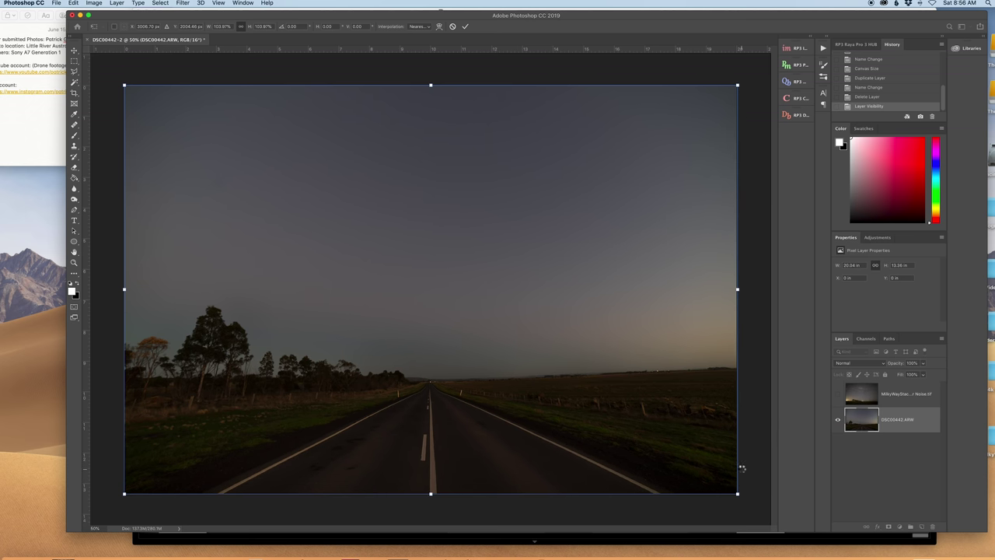
key(Return)
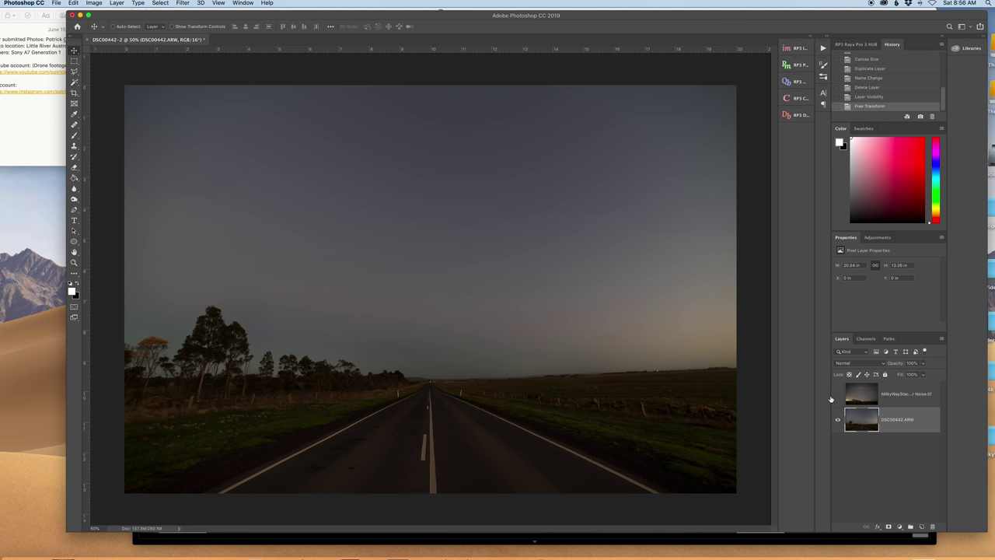
Step: Duplicate both the MilkyWayStack and DSC00442 layers and move the DSC00442 copy to the top of the layer stack
shift+click(902, 396)
drag(902, 398, 921, 526)
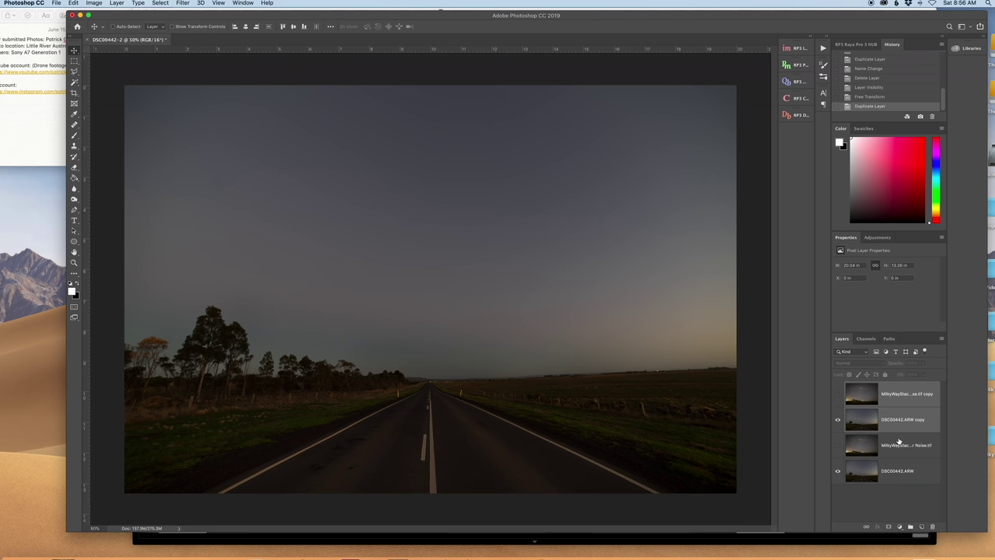
drag(909, 427, 892, 391)
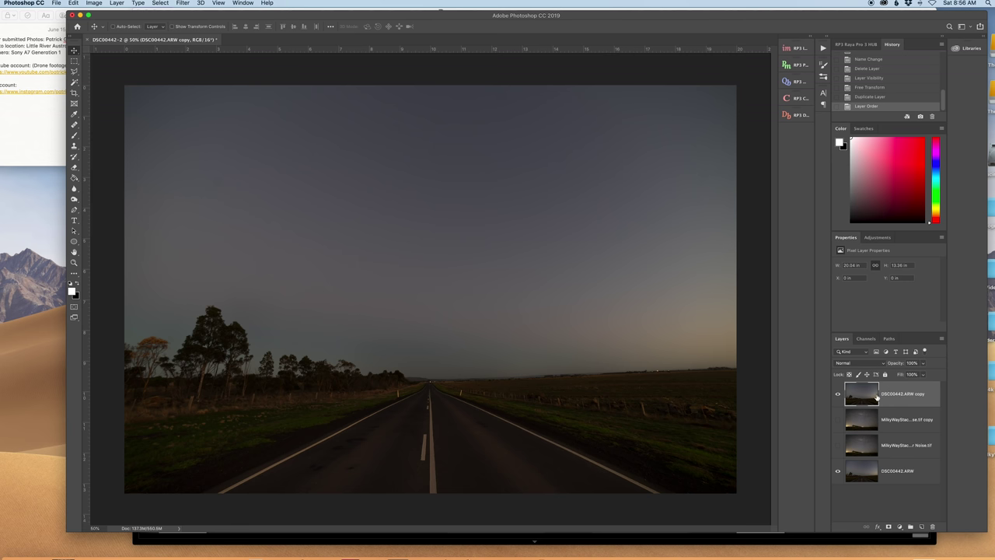
Step: Show the MilkyWayStack copy and lower the DSC00442 copy's opacity to about 37% to compare their horizons
click(838, 421)
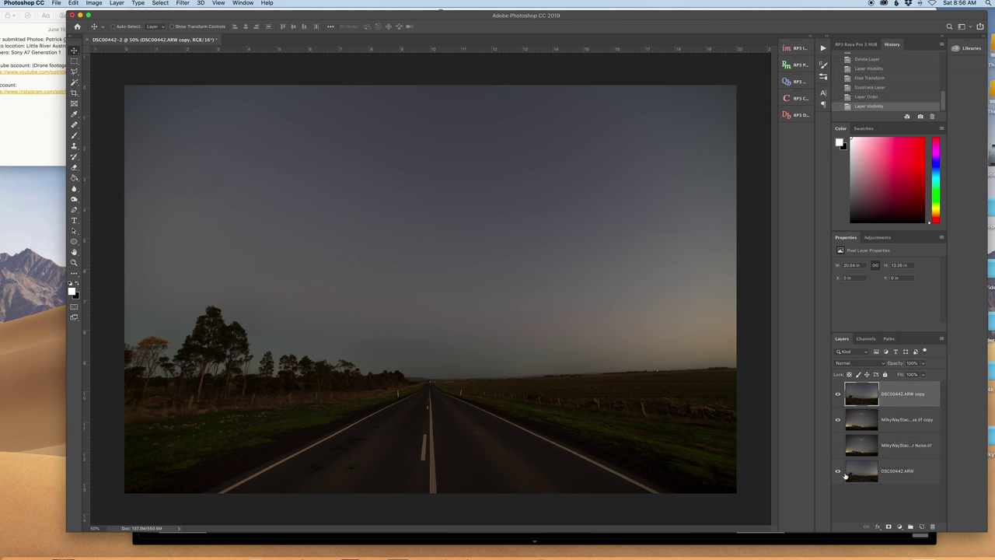
click(923, 363)
drag(924, 374, 901, 374)
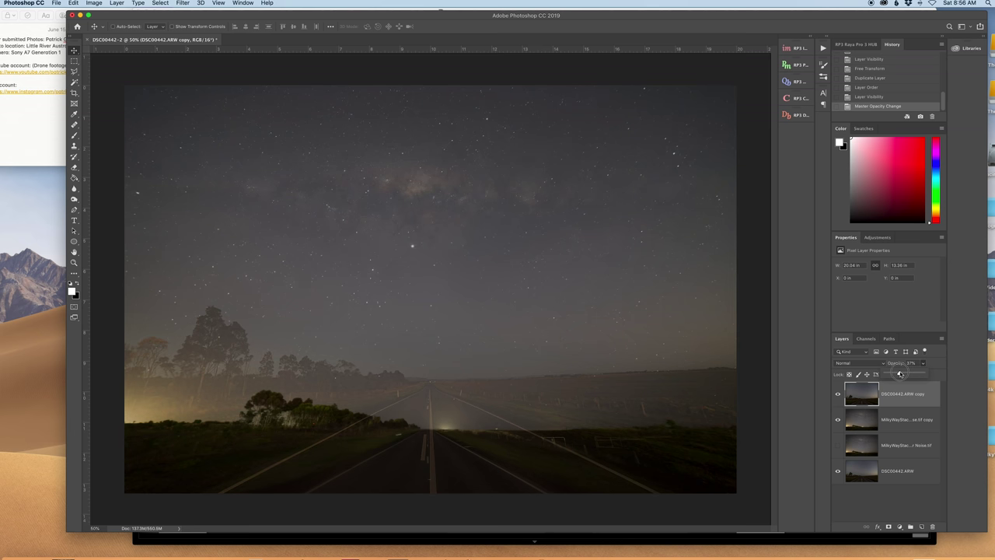
Step: Move the MilkyWayStack copy layer up about 0.37 in so its horizon and road match the DSC00442 copy
click(911, 426)
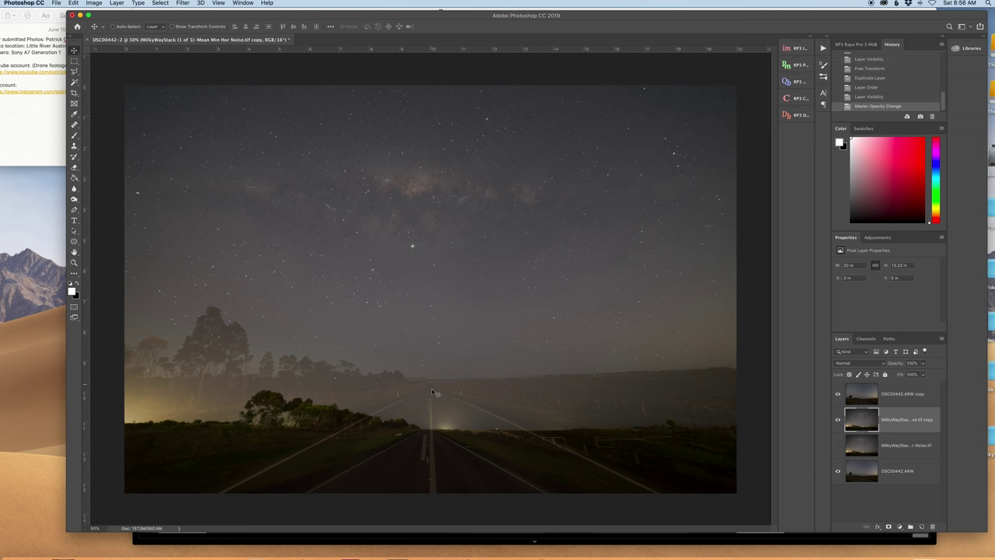
drag(429, 395, 430, 384)
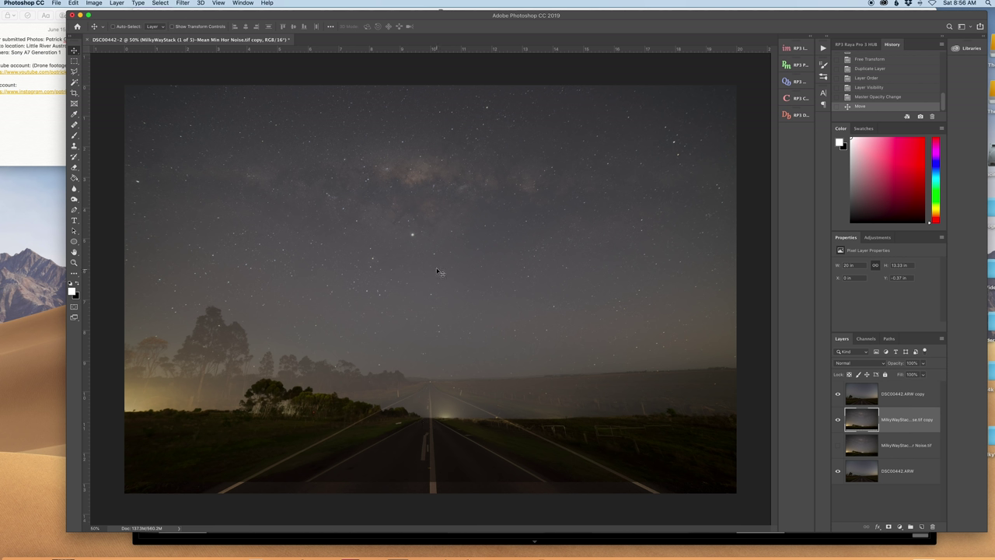
drag(432, 309, 433, 307)
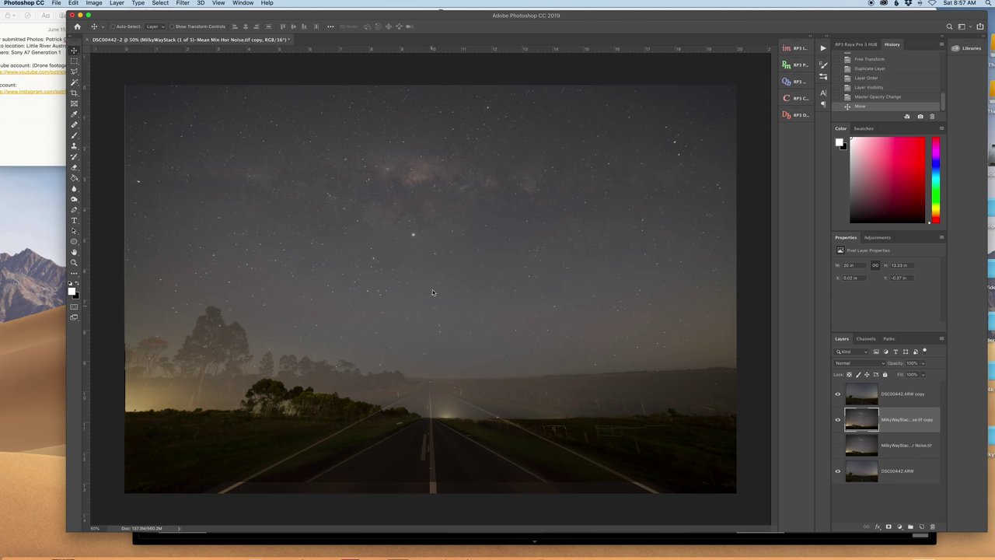
Step: Restore the DSC00442 copy layer to 100% opacity and add a white layer mask to it
click(887, 391)
click(924, 363)
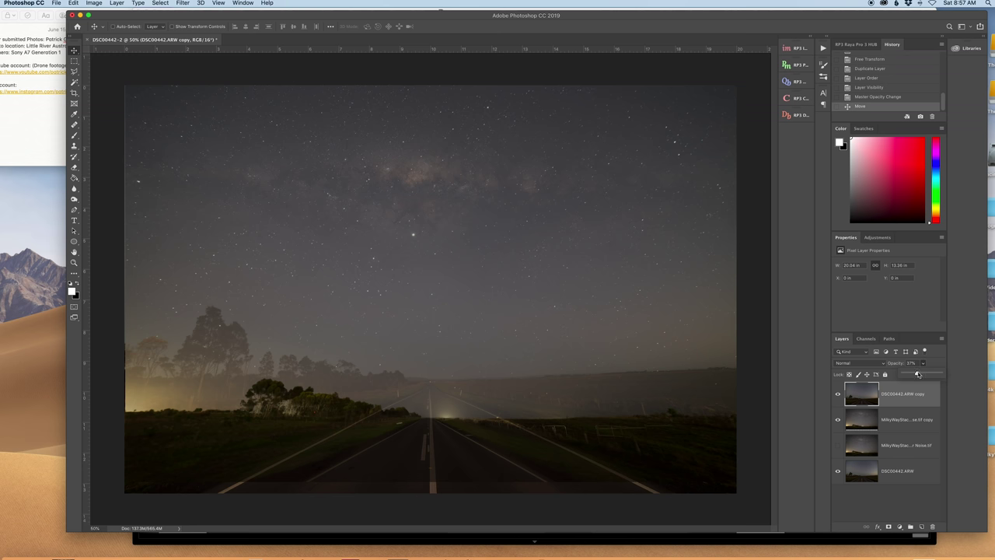
drag(918, 374, 942, 374)
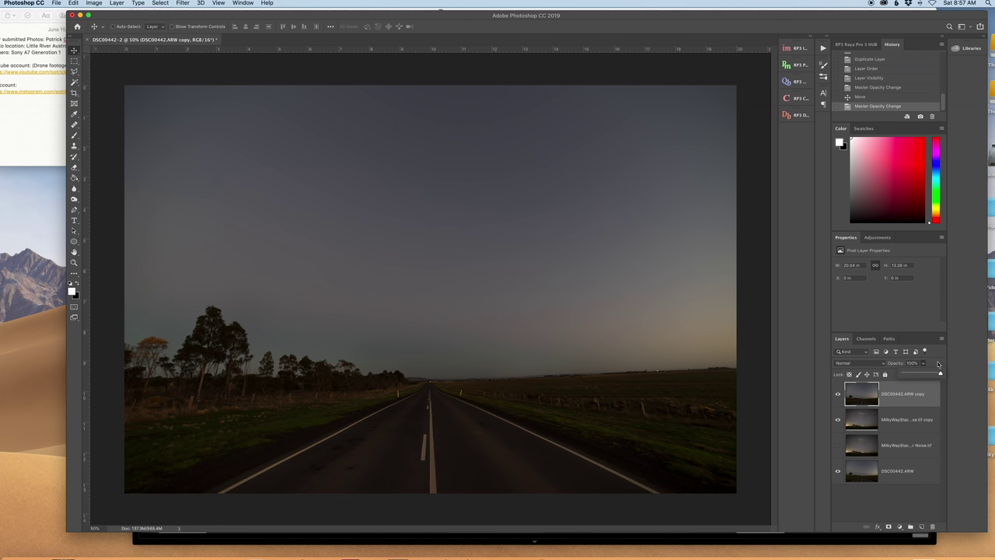
click(887, 526)
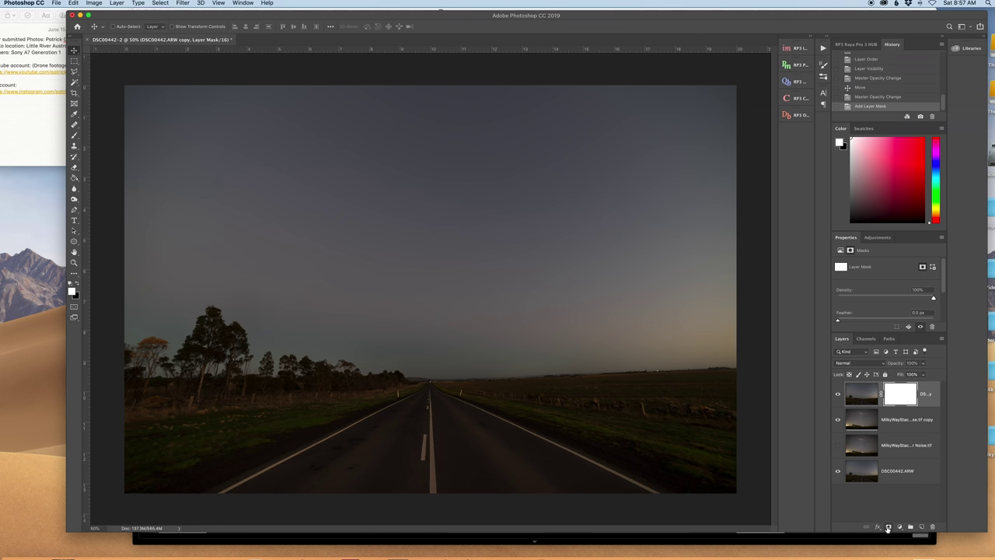
Step: Set up the Brush tool with 100% hardness, 100% opacity and a size of about 1040 px
click(74, 135)
click(120, 28)
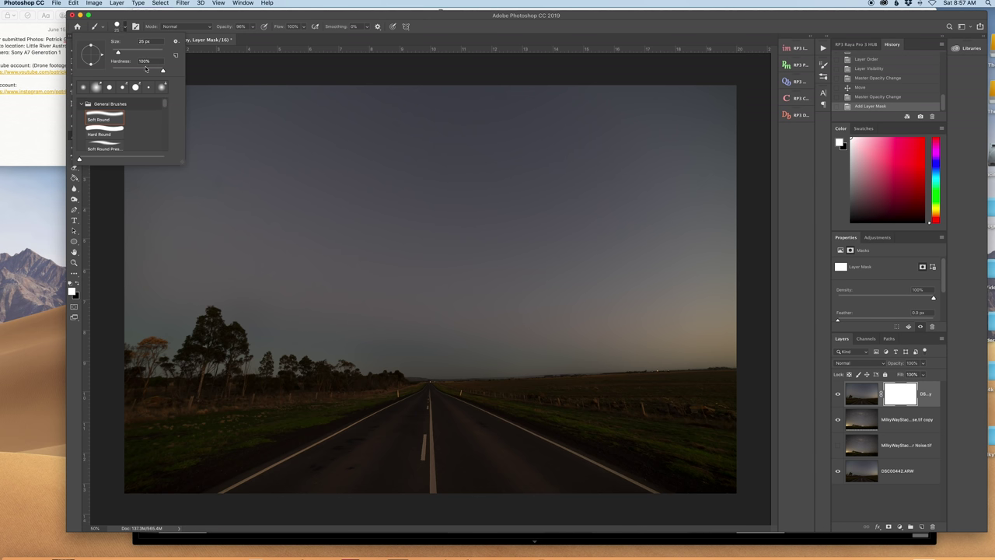
click(164, 73)
click(252, 28)
key(0)
click(117, 29)
drag(153, 54, 159, 52)
key(Return)
Step: Paint black on the DSC00442 copy's mask across the upper sky and nudge the MilkyWayStack copy slightly left
drag(677, 138, 689, 138)
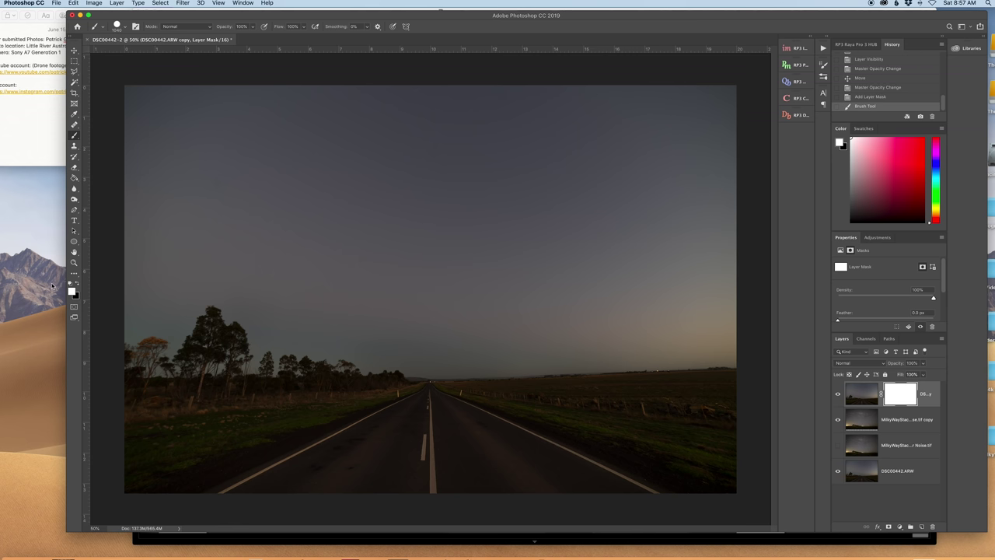
click(77, 284)
mouse_move(373, 139)
mouse_down()
mouse_move(683, 133)
mouse_move(118, 108)
mouse_move(146, 108)
mouse_up()
mouse_move(742, 122)
mouse_down()
mouse_move(719, 179)
mouse_move(117, 179)
mouse_move(267, 156)
mouse_up()
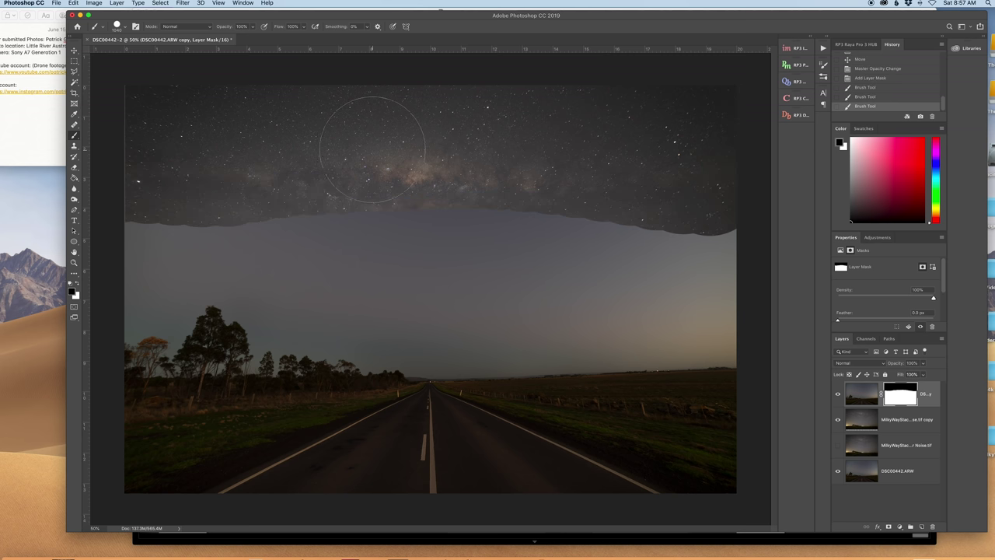
click(863, 418)
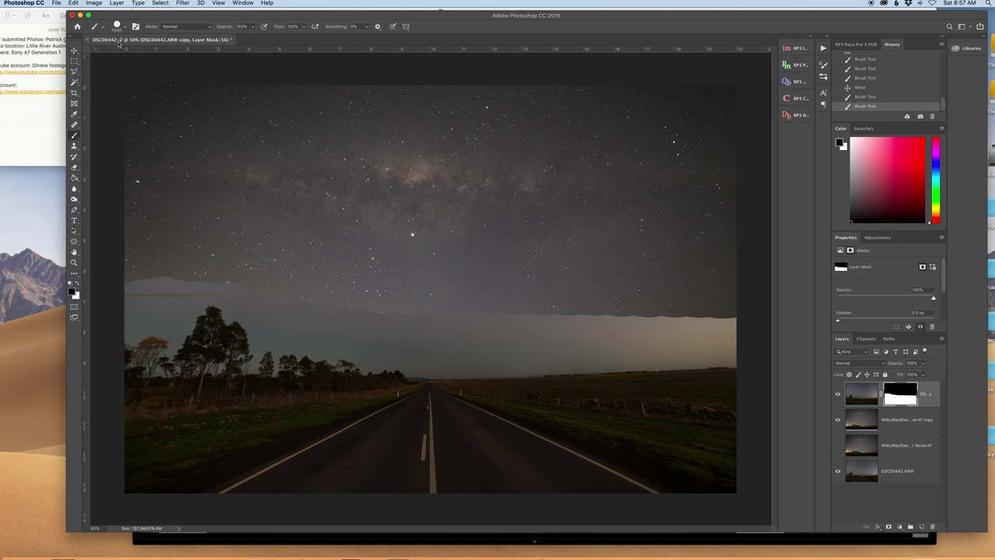
Step: Reduce the brush to about 546 px and paint the mask black down towards the treetops and horizon
click(119, 28)
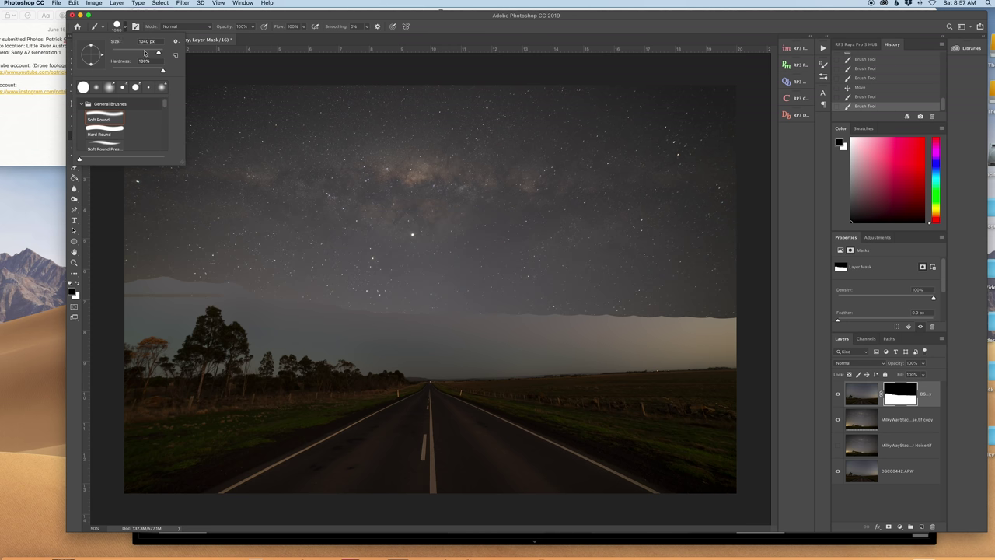
drag(145, 53, 156, 53)
click(195, 275)
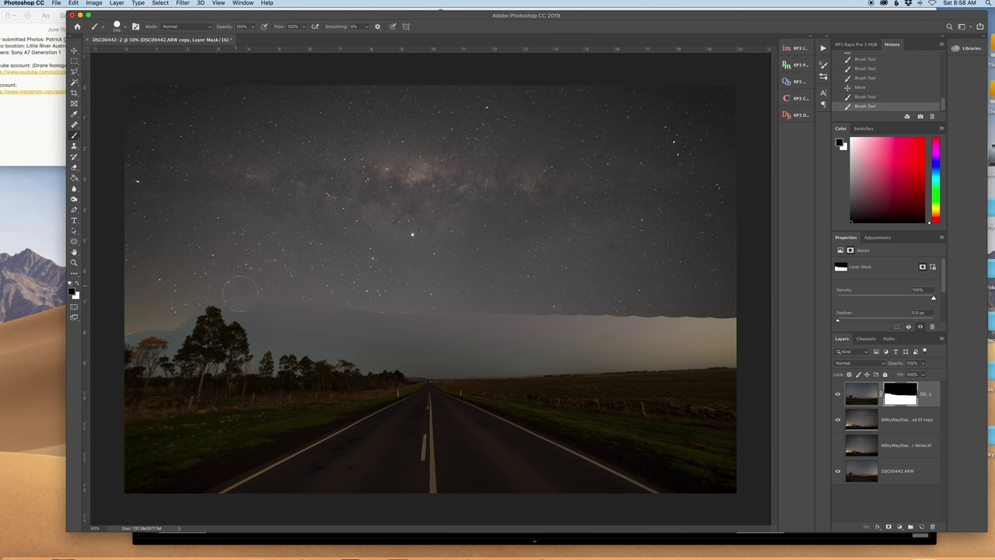
mouse_move(233, 307)
mouse_down()
mouse_move(375, 318)
mouse_move(752, 321)
mouse_move(702, 334)
mouse_move(564, 337)
mouse_move(371, 336)
mouse_move(275, 322)
mouse_move(480, 344)
mouse_move(745, 340)
mouse_move(342, 328)
mouse_move(372, 349)
mouse_move(545, 360)
mouse_up()
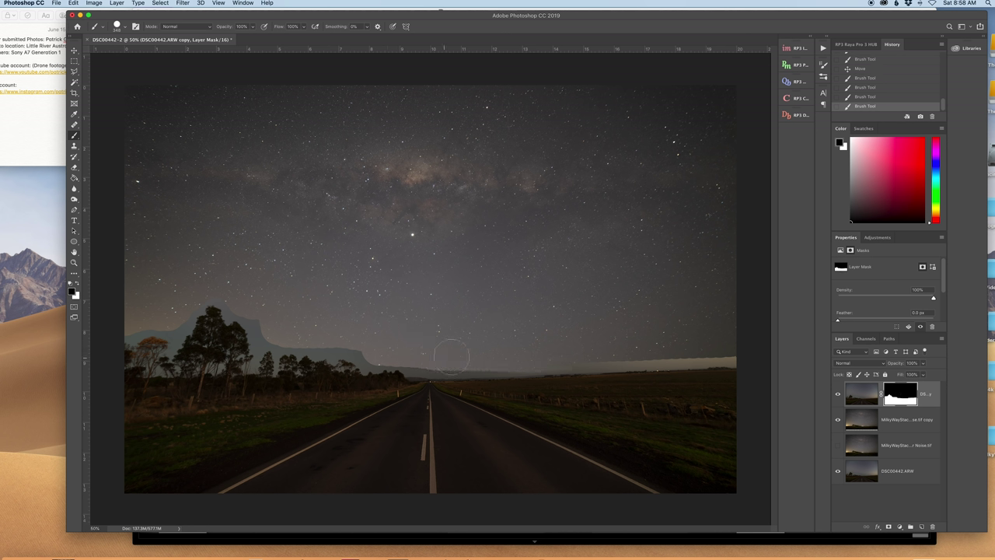
drag(451, 356, 756, 347)
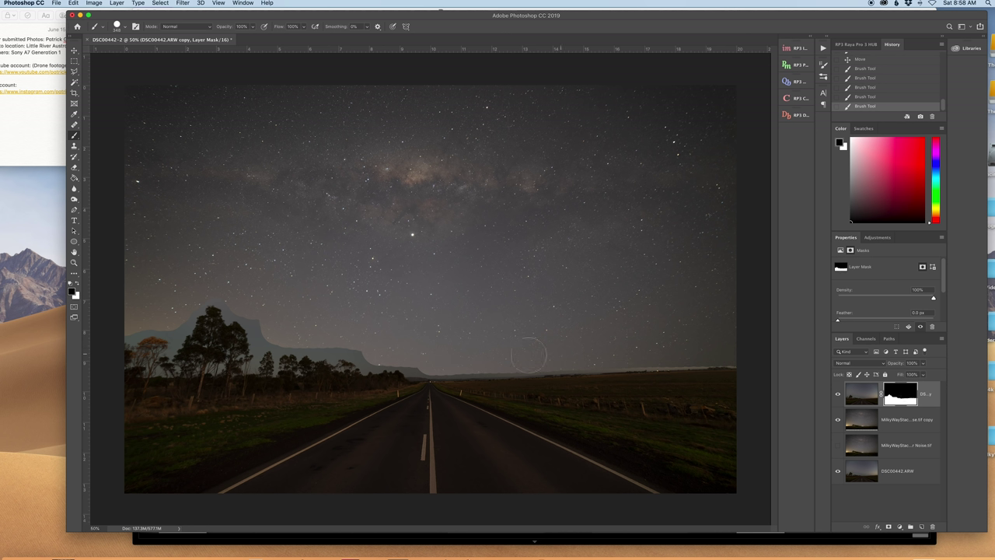
mouse_move(424, 357)
mouse_down()
mouse_move(411, 370)
mouse_move(365, 355)
mouse_up()
Step: Reduce the brush to 78 px and paint the mask black closely around the trees and along the horizon
click(117, 27)
drag(137, 52, 132, 52)
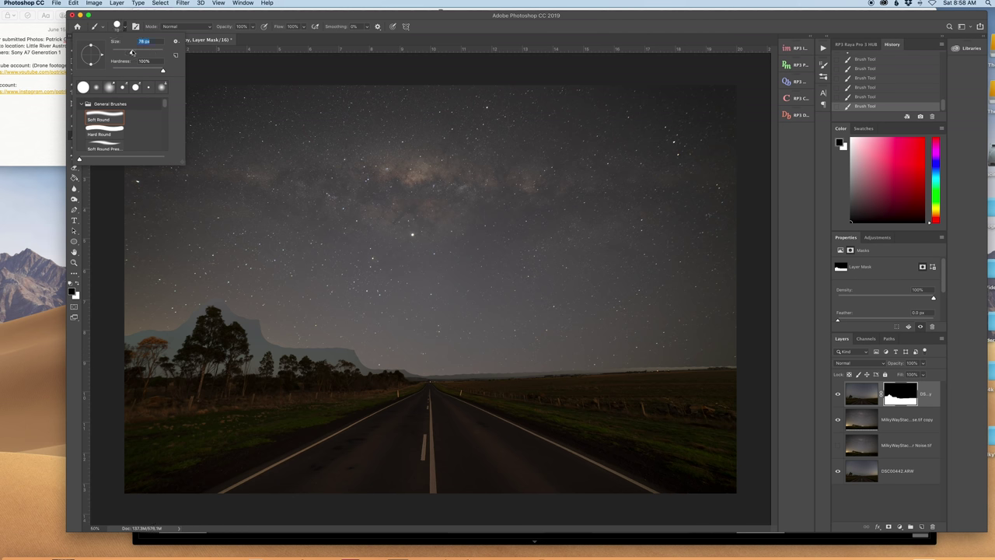
key(Return)
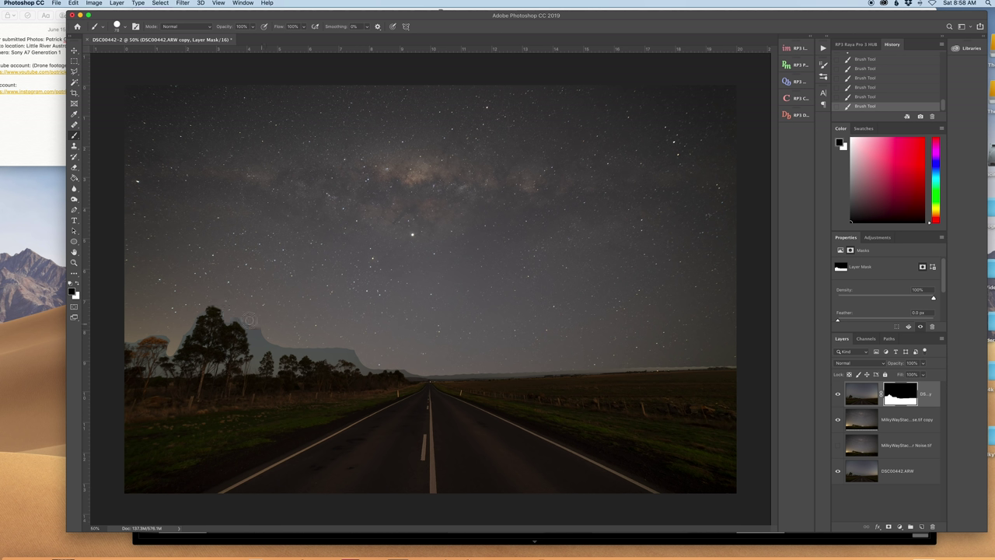
mouse_move(246, 327)
mouse_down()
mouse_move(254, 365)
mouse_move(272, 345)
mouse_move(259, 327)
mouse_move(255, 340)
mouse_move(256, 322)
mouse_move(276, 352)
mouse_move(272, 330)
mouse_move(279, 347)
mouse_move(312, 351)
mouse_move(283, 351)
mouse_move(354, 350)
mouse_move(315, 356)
mouse_move(350, 356)
mouse_move(364, 370)
mouse_move(740, 353)
mouse_up()
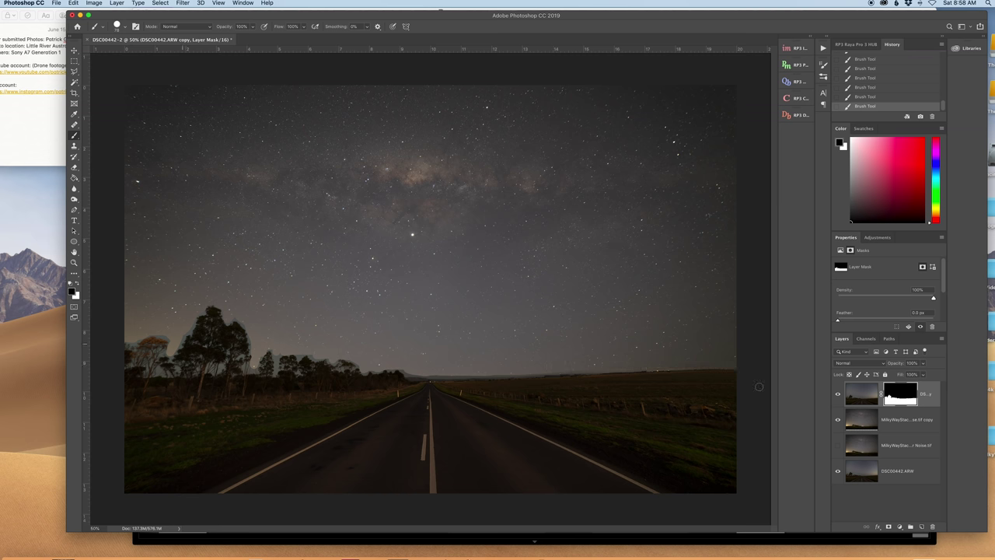
Step: Open the DSC00442 copy's mask in Select and Mask and set the contrast to 15%
right_click(904, 399)
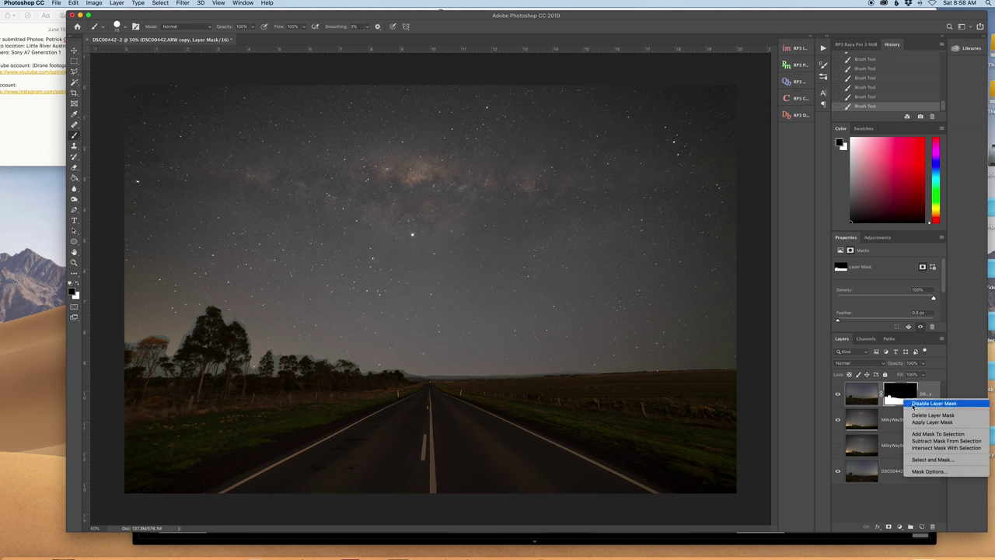
click(931, 460)
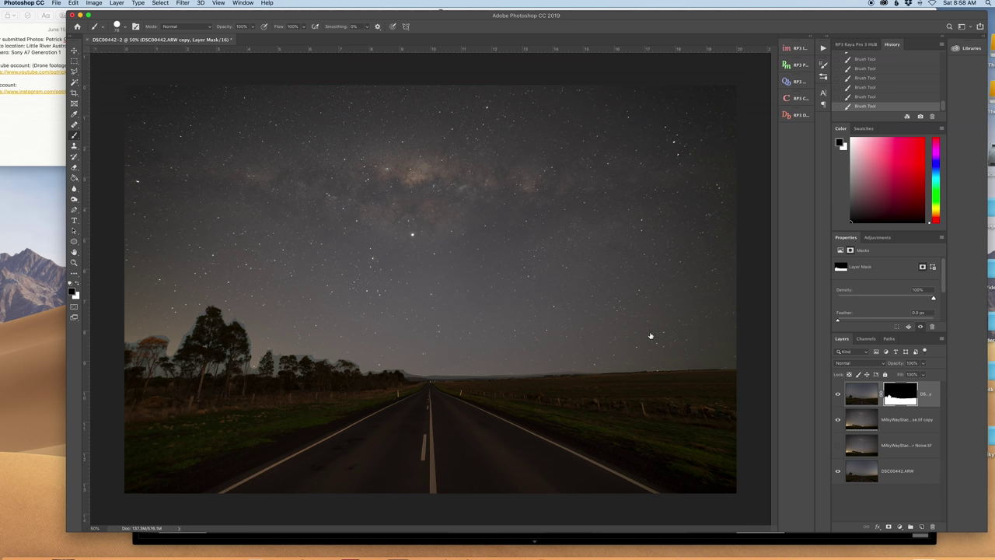
drag(893, 292, 890, 294)
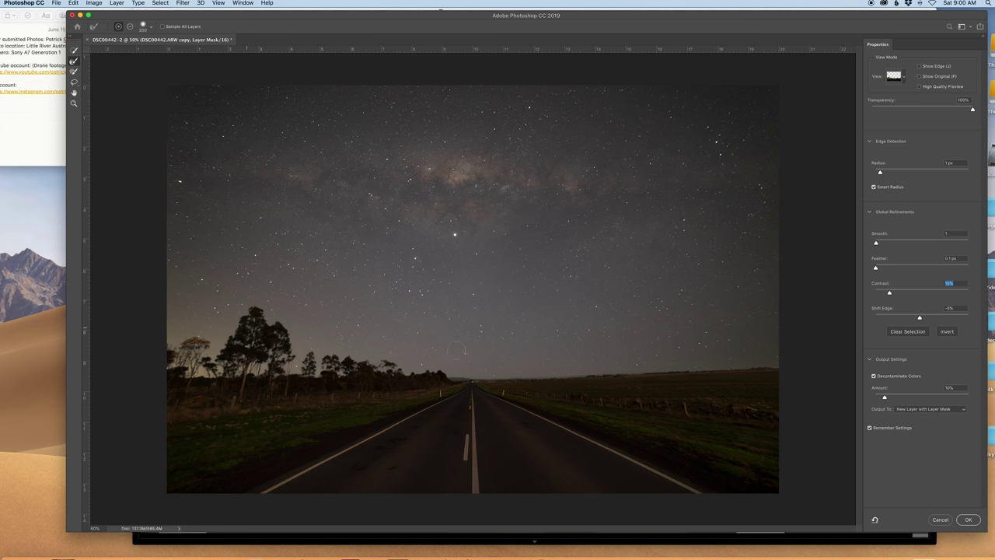
Step: Examine the refined mask edge at 300% around the trees, the end of the road and the whole horizon
scroll(457, 351, up, 5)
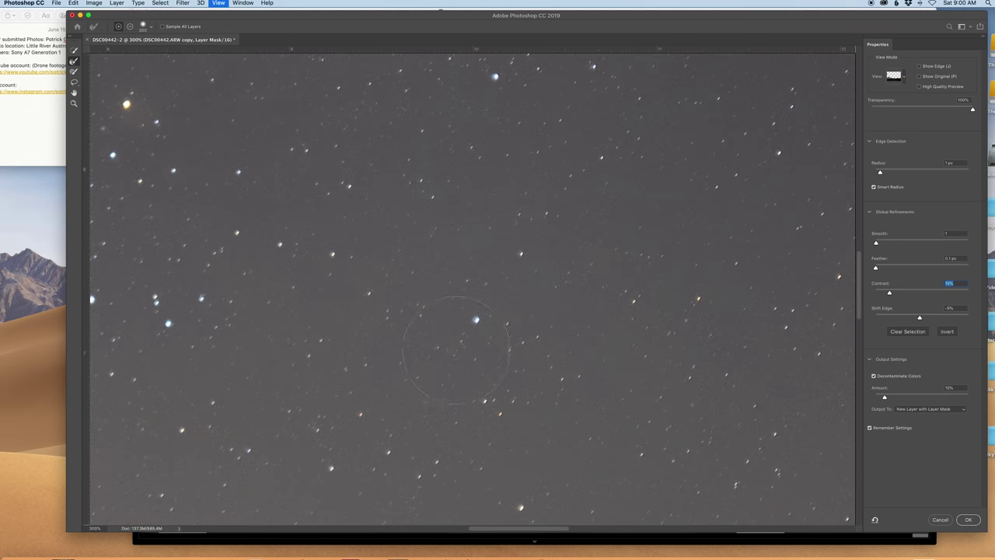
scroll(490, 353, down, 5)
scroll(490, 354, up, 5)
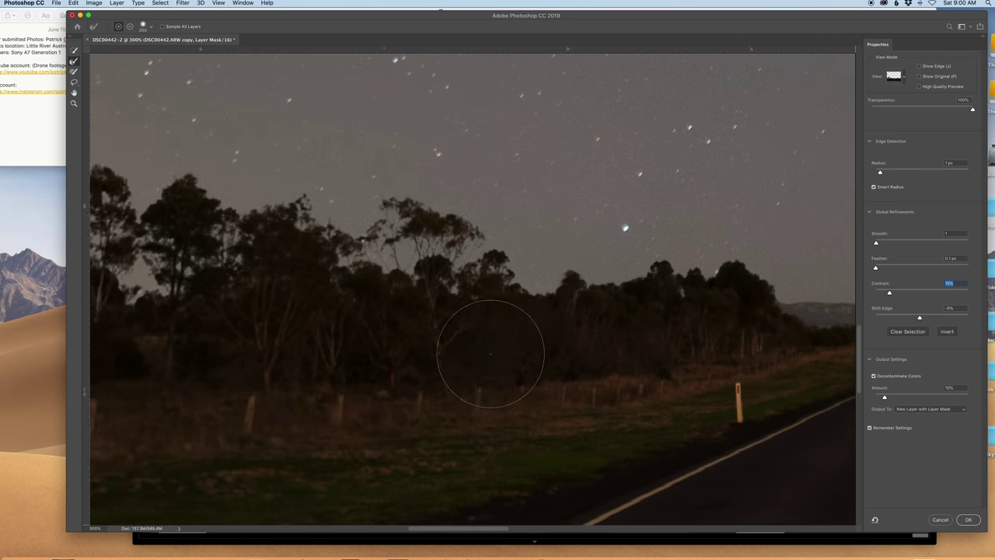
scroll(491, 354, left, 5)
scroll(491, 354, up, 5)
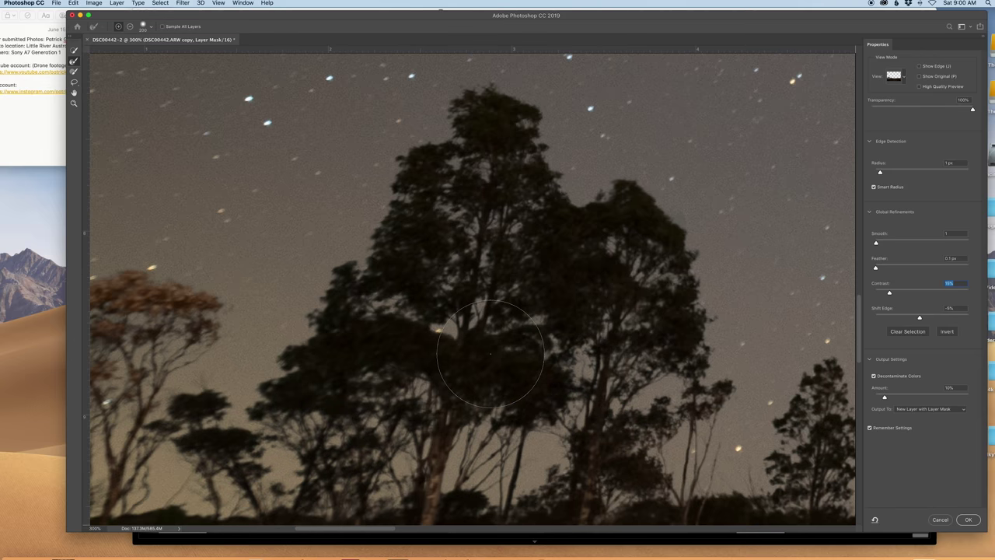
scroll(491, 353, left, 5)
scroll(490, 353, down, 4)
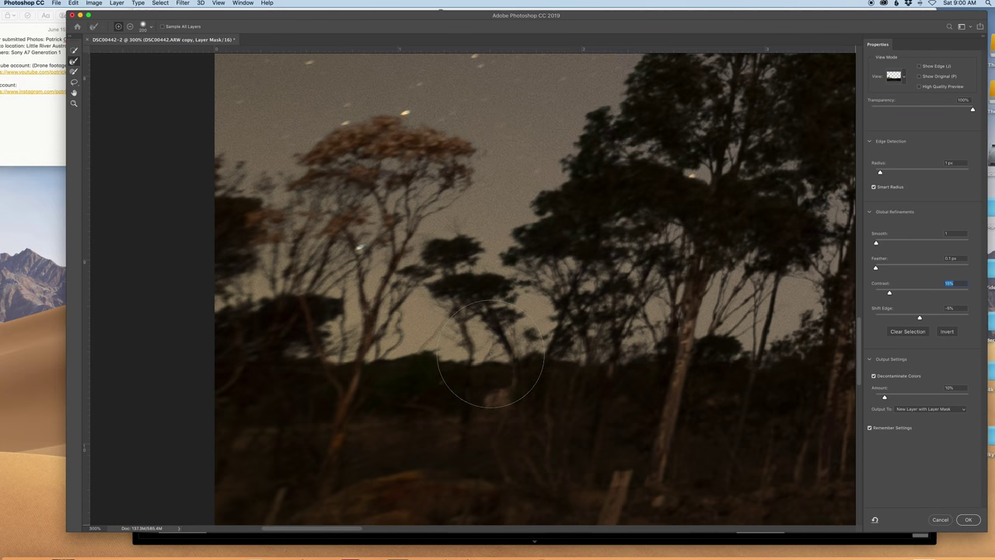
scroll(490, 354, right, 5)
scroll(490, 353, left, 5)
scroll(490, 354, up, 10)
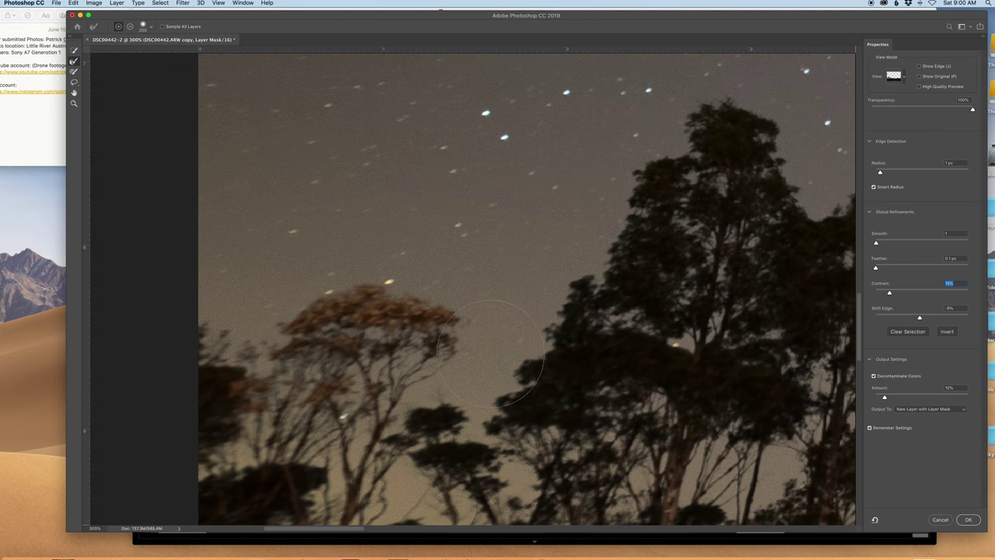
scroll(490, 354, right, 5)
scroll(491, 354, down, 2)
scroll(492, 354, down, 3)
scroll(492, 354, left, 1)
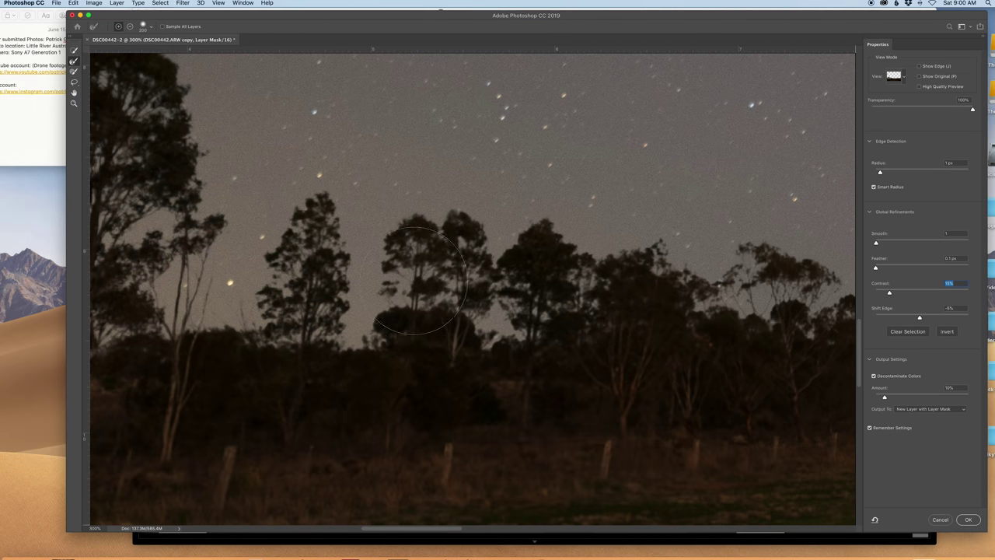
scroll(410, 318, left, 5)
scroll(492, 308, right, 10)
scroll(407, 295, right, 10)
scroll(407, 295, down, 2)
scroll(403, 284, right, 10)
scroll(403, 284, down, 2)
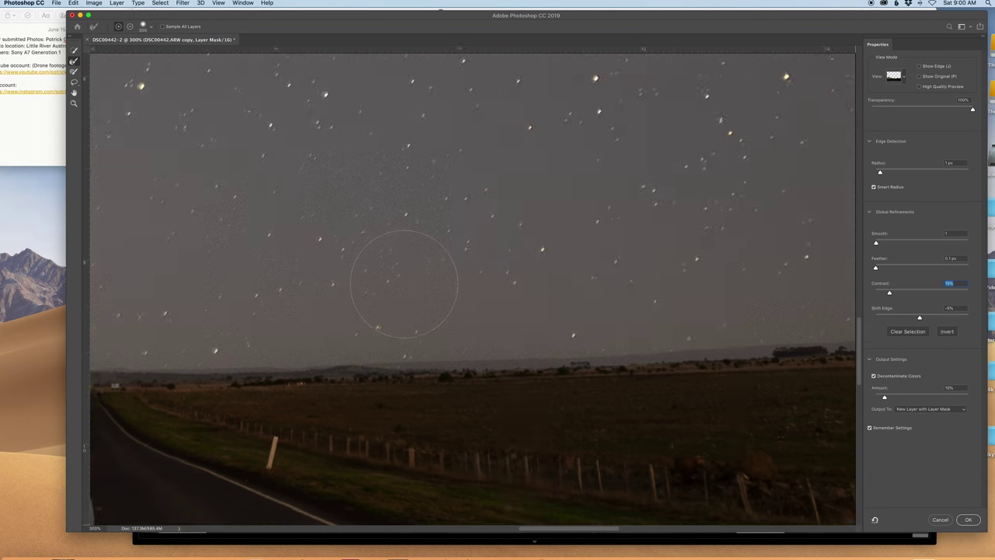
scroll(403, 284, right, 5)
scroll(406, 284, down, 2)
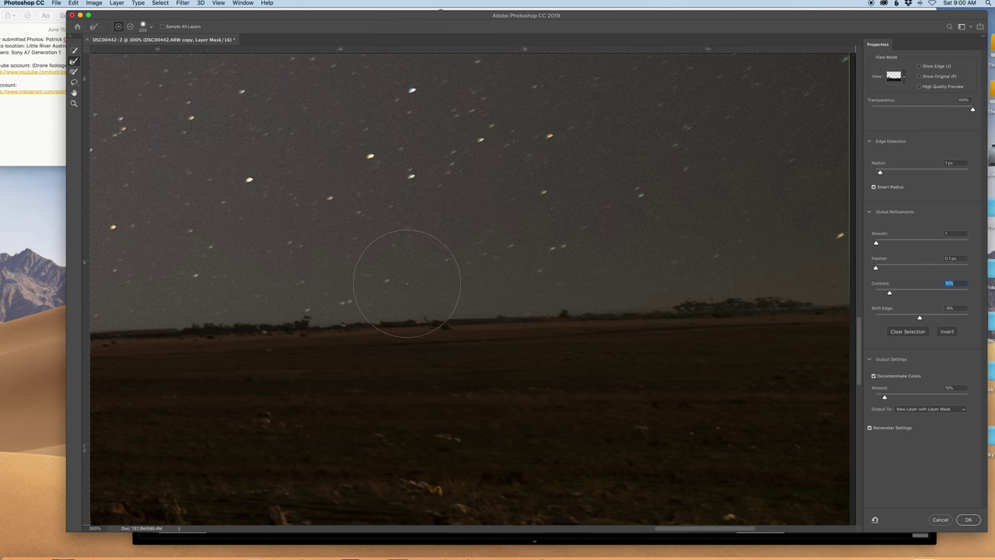
scroll(406, 282, right, 3)
scroll(406, 283, left, 10)
scroll(406, 282, up, 2)
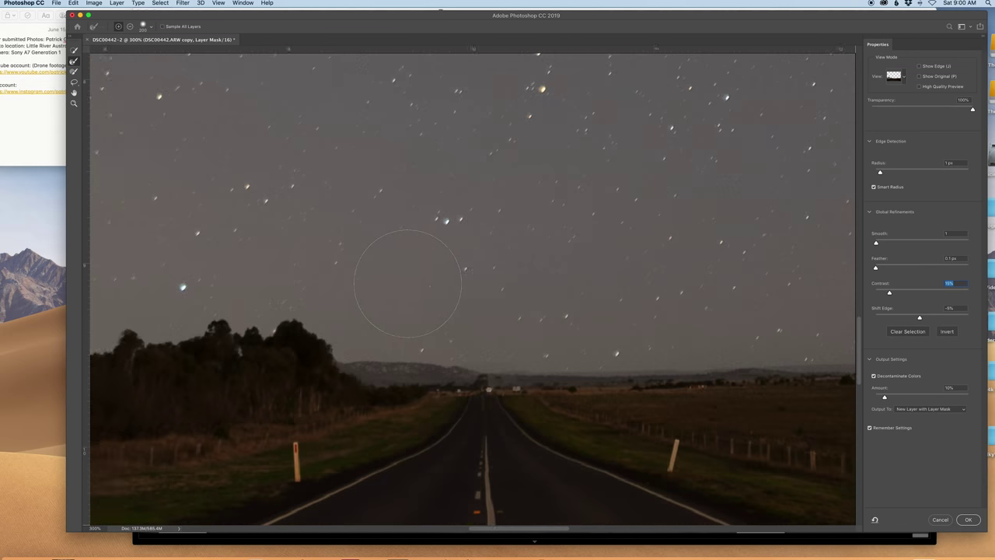
scroll(407, 282, right, 10)
scroll(406, 282, up, 2)
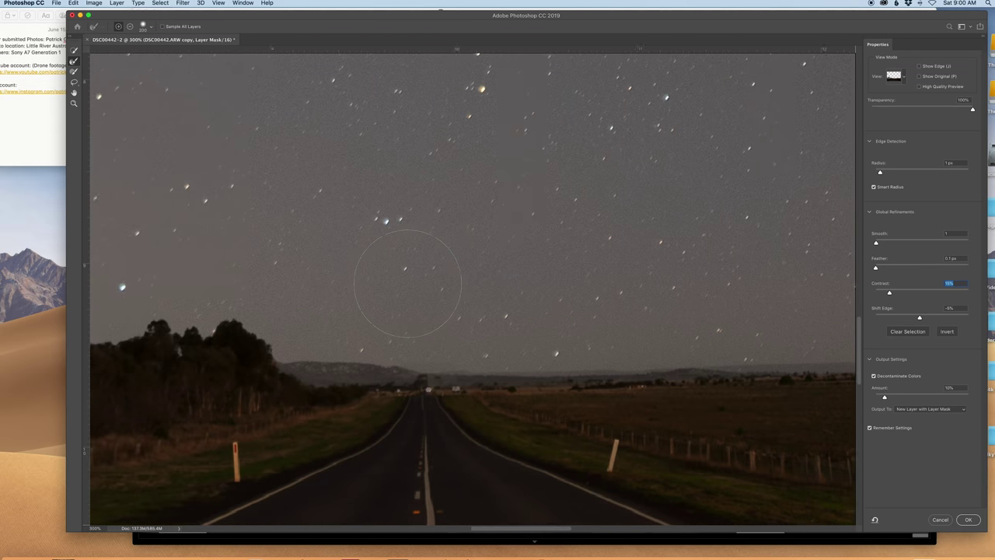
Step: Accept the refinement as a new layer with layer mask and move the old masked DSC00442 copy to the bottom of the stack
click(969, 520)
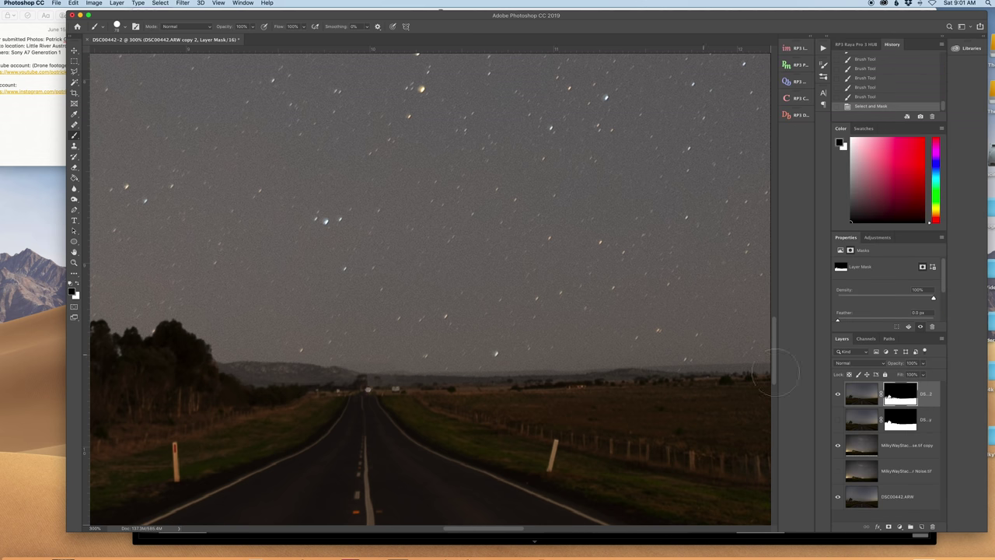
click(860, 421)
drag(860, 421, 856, 501)
Step: Show the upper DSC00442 copy's mask as a red overlay and paint it white at low opacity with a 12 px brush along the hills and horizon
click(900, 394)
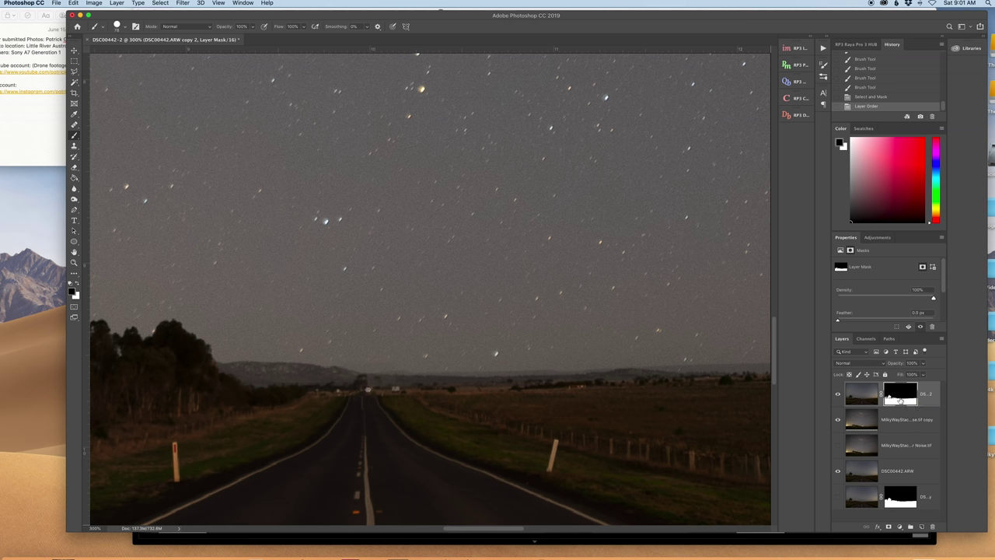
key(x)
key(backslash)
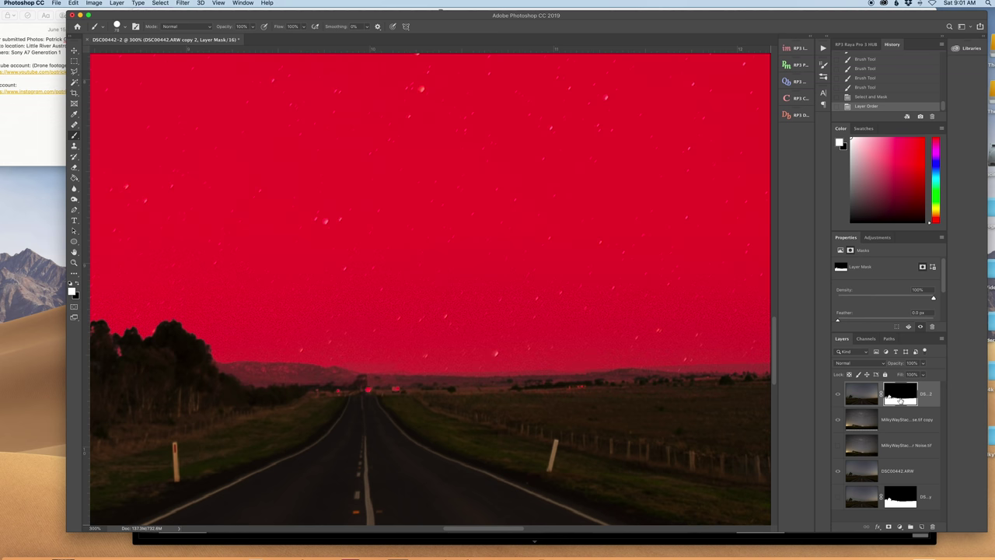
scroll(464, 363, left, 5)
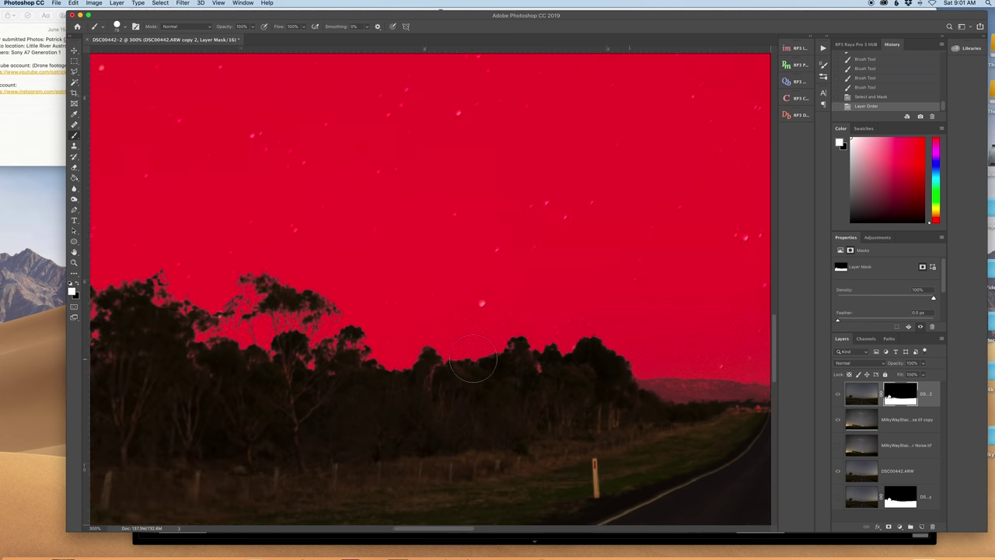
scroll(466, 361, right, 4)
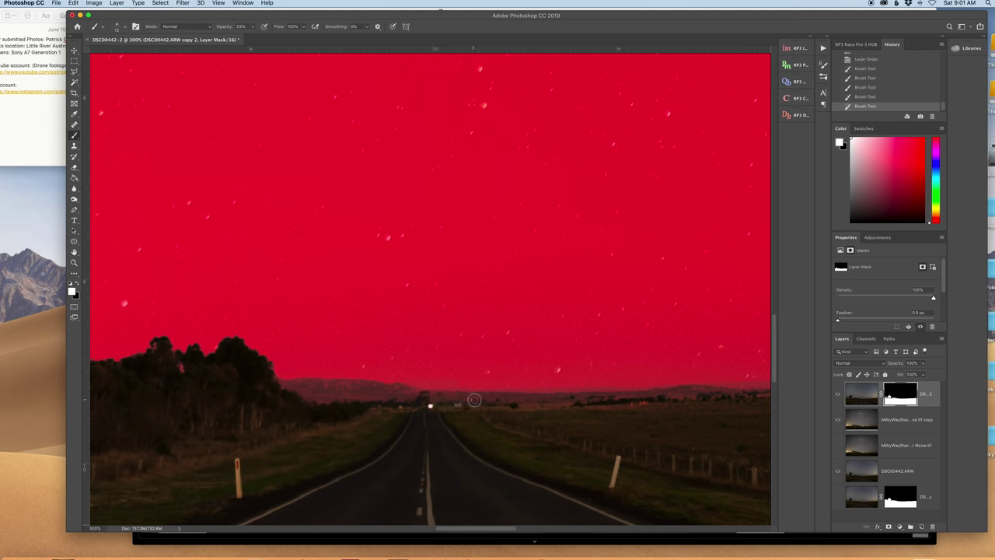
drag(332, 398, 287, 393)
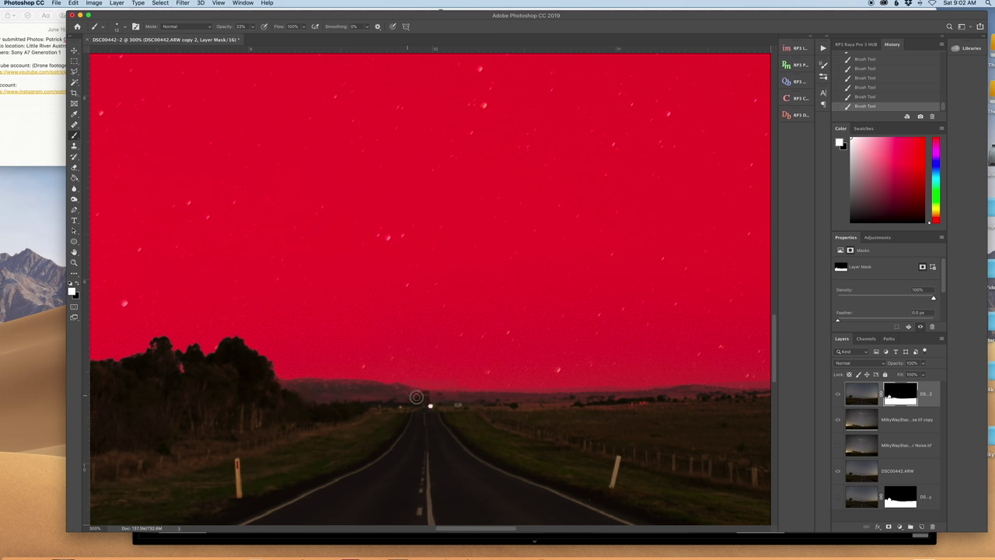
scroll(452, 403, right, 3)
scroll(453, 403, right, 3)
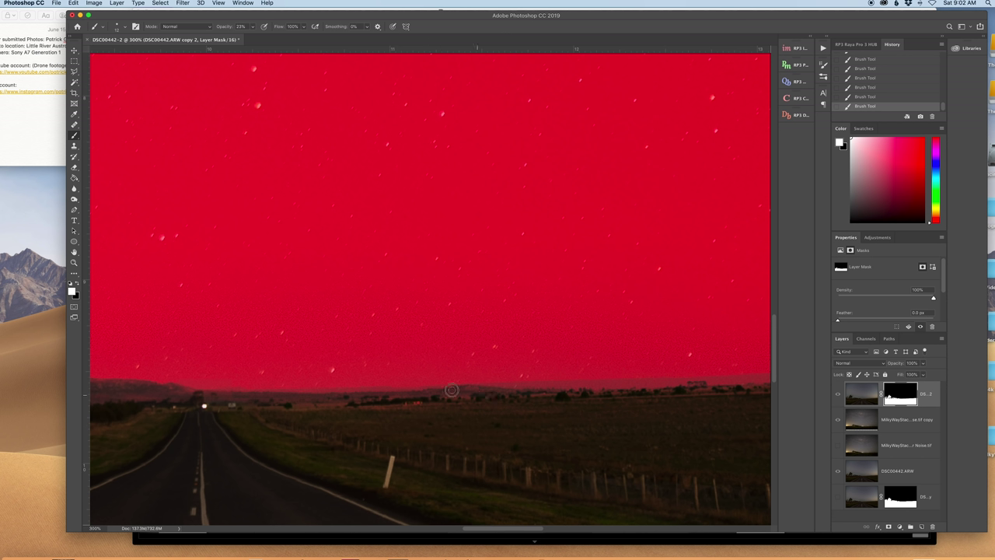
scroll(618, 390, right, 3)
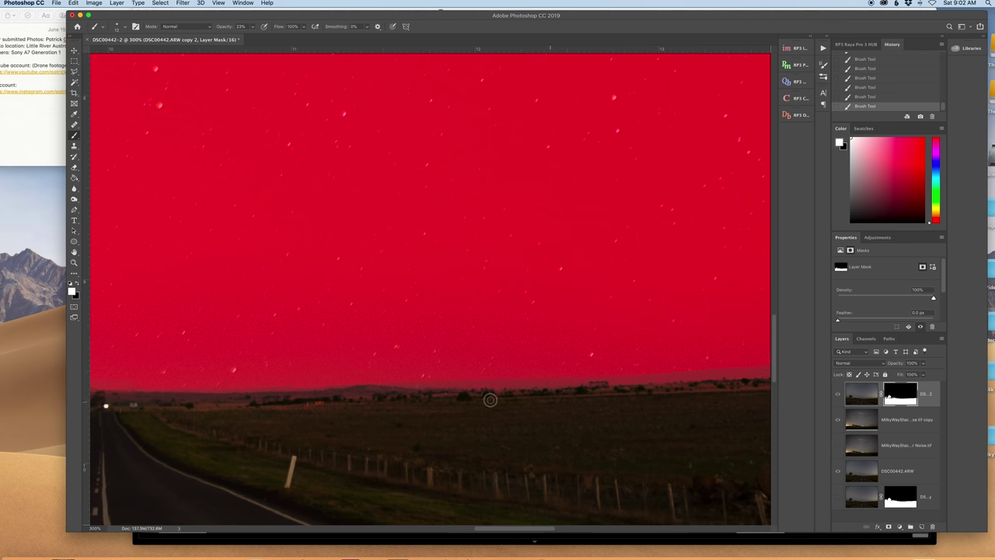
scroll(620, 386, right, 5)
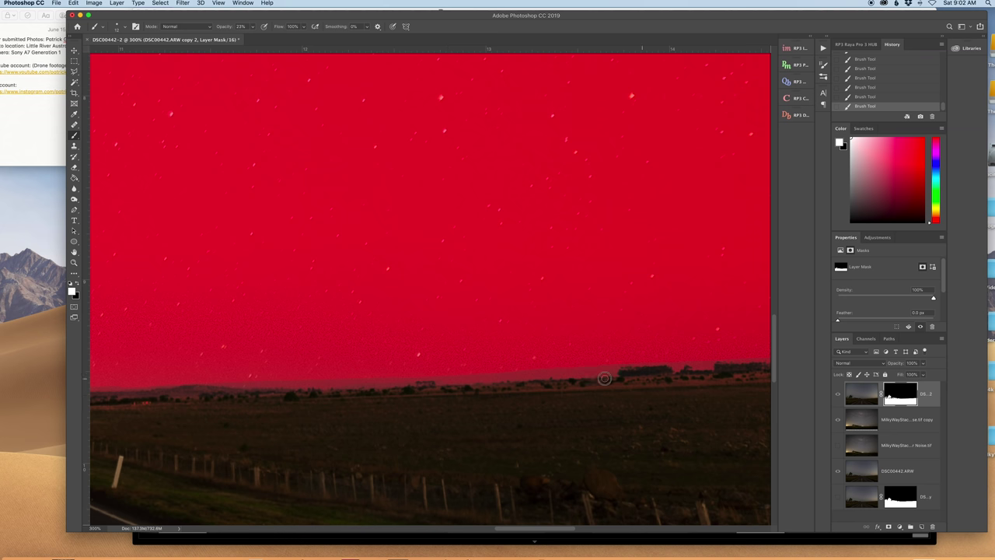
scroll(665, 377, right, 7)
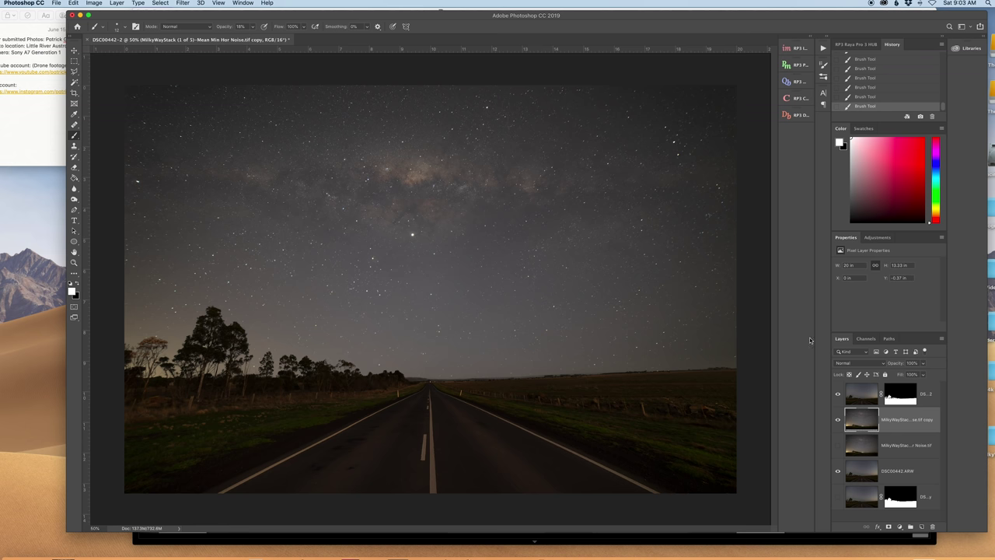
Step: Flatten the image, discarding the hidden layers, and duplicate the resulting Background layer
right_click(930, 417)
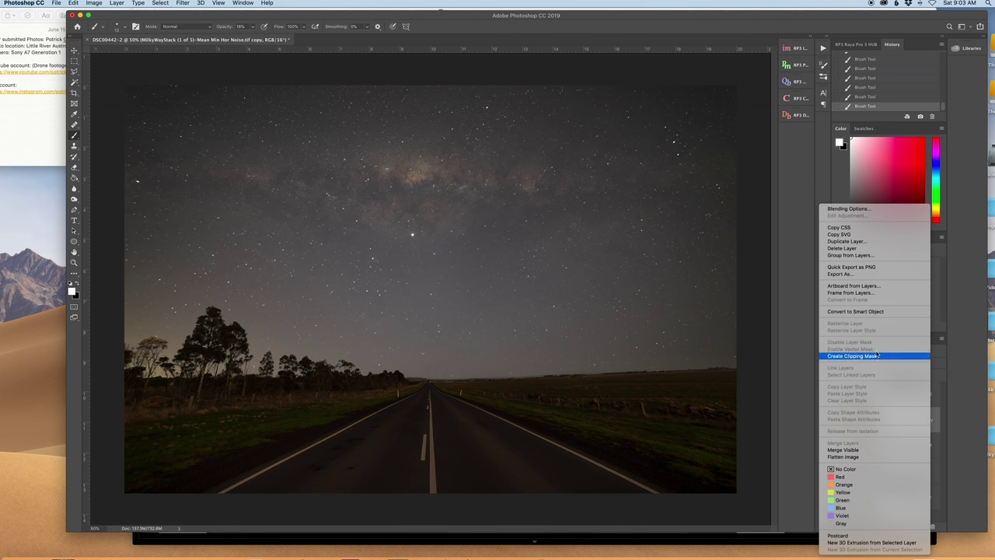
click(855, 457)
click(565, 180)
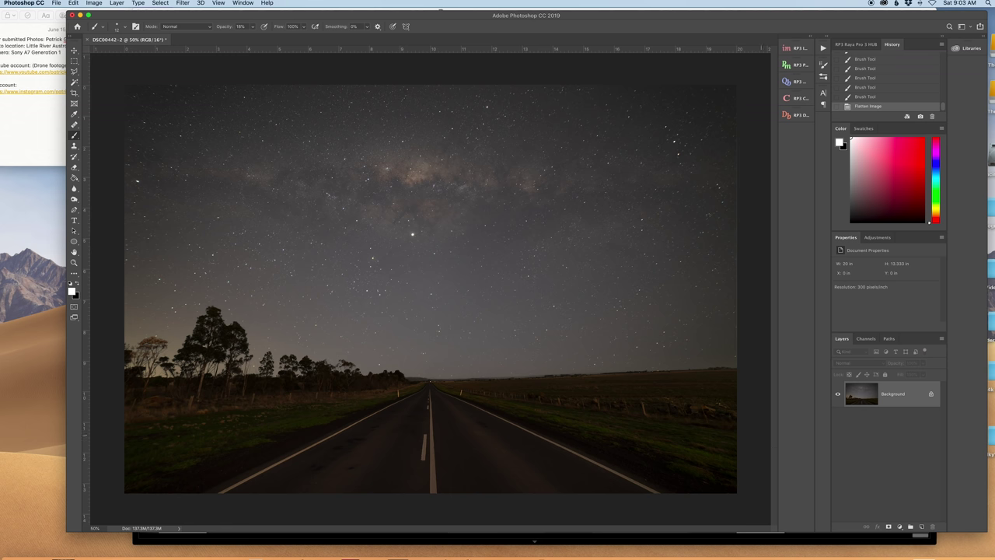
drag(906, 400, 922, 527)
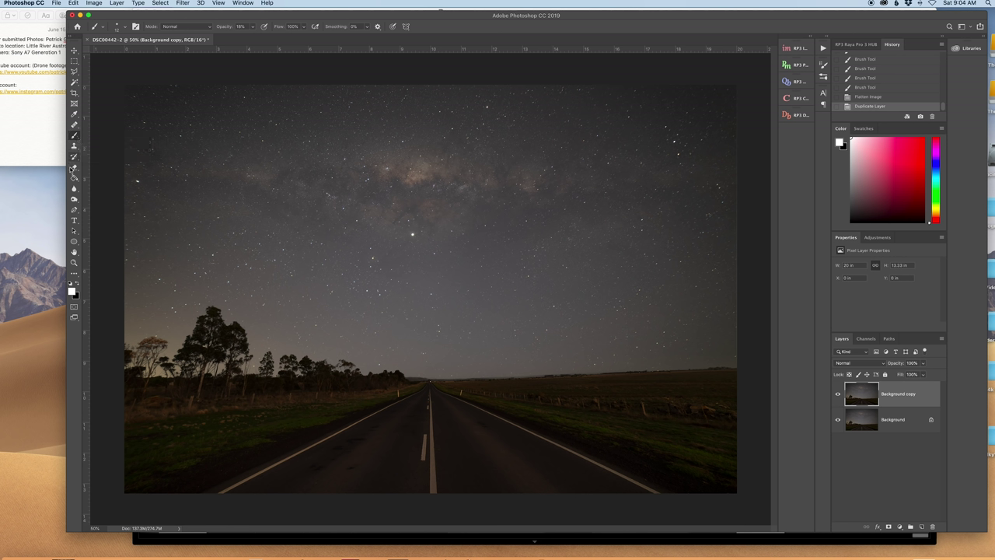
Step: Brighten the highlights along the Milky Way band on the Background copy with the Dodge tool
drag(74, 199, 100, 201)
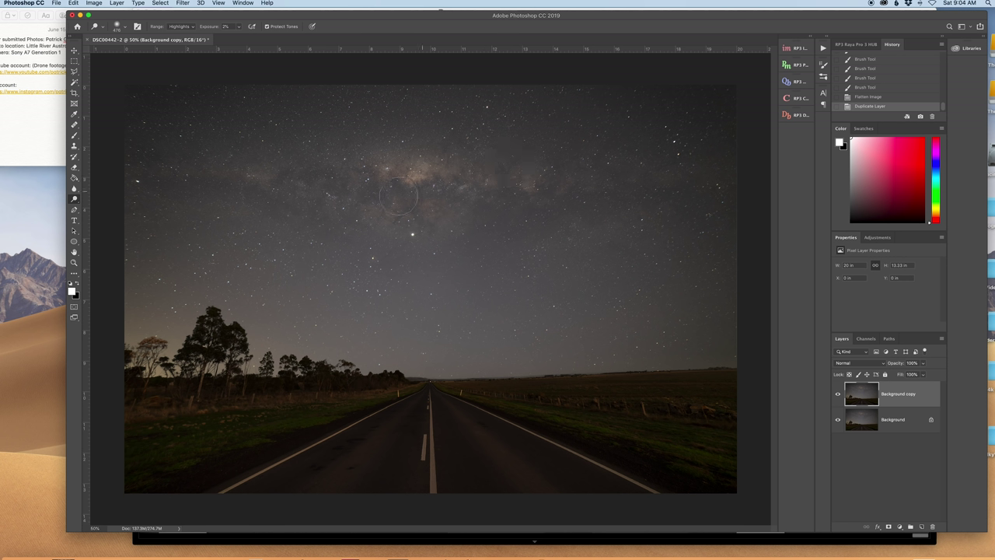
mouse_move(361, 189)
mouse_down()
mouse_move(671, 197)
mouse_move(614, 183)
mouse_up()
Step: Burn the shadows in the sky around the Milky Way with a large soft brush and compare the layer with the original
drag(74, 194, 84, 208)
click(117, 27)
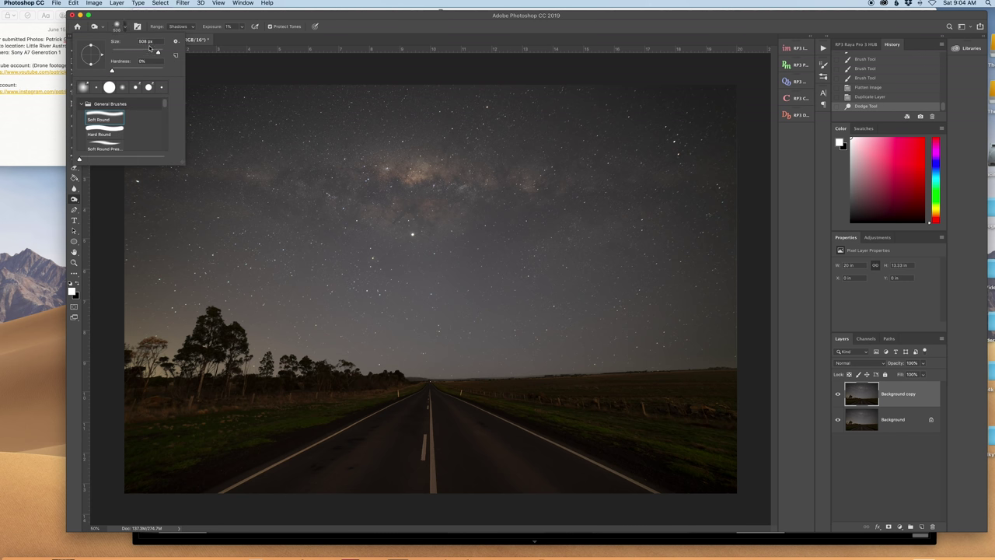
drag(156, 52, 161, 53)
key(Return)
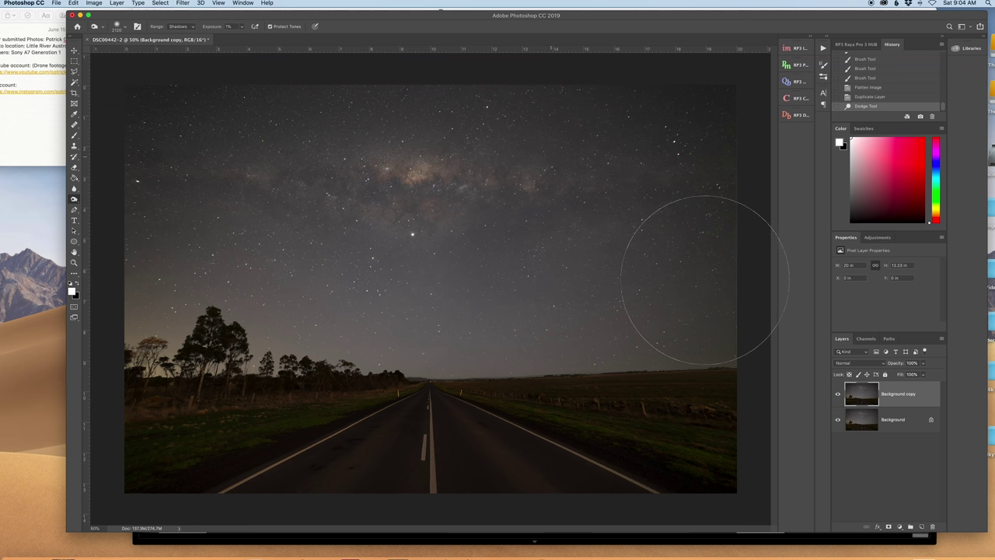
key(bracketleft)
key(bracketleft)
key(bracketleft)
key(bracketleft)
key(bracketleft)
key(bracketleft)
alt+click(232, 196)
key(bracketright)
key(bracketright)
key(bracketright)
key(bracketright)
key(bracketright)
key(bracketright)
click(838, 396)
click(837, 396)
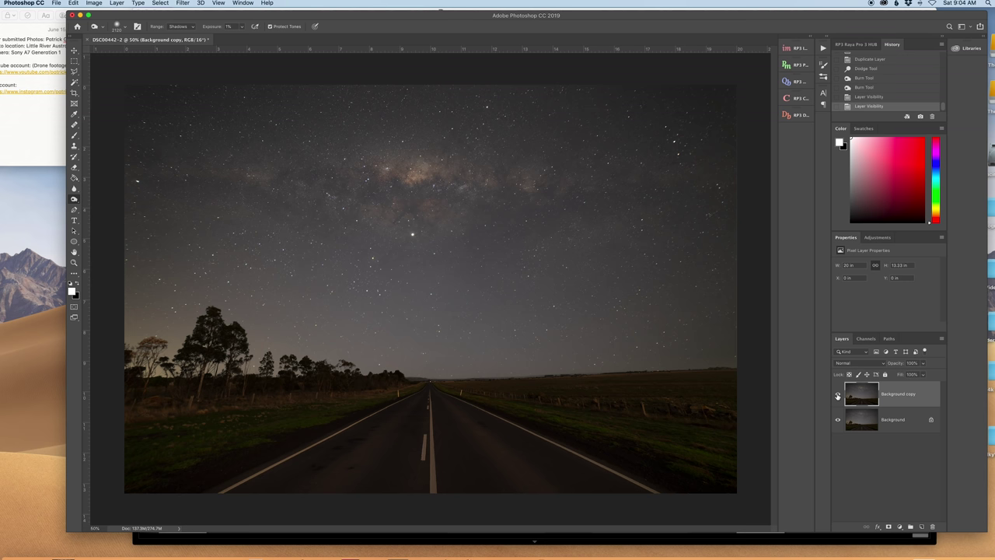
click(837, 395)
click(837, 396)
Step: Dodge the shadows in the sky's dark upper-right corner with a 1400 px brush and compare the layer with the original
click(180, 27)
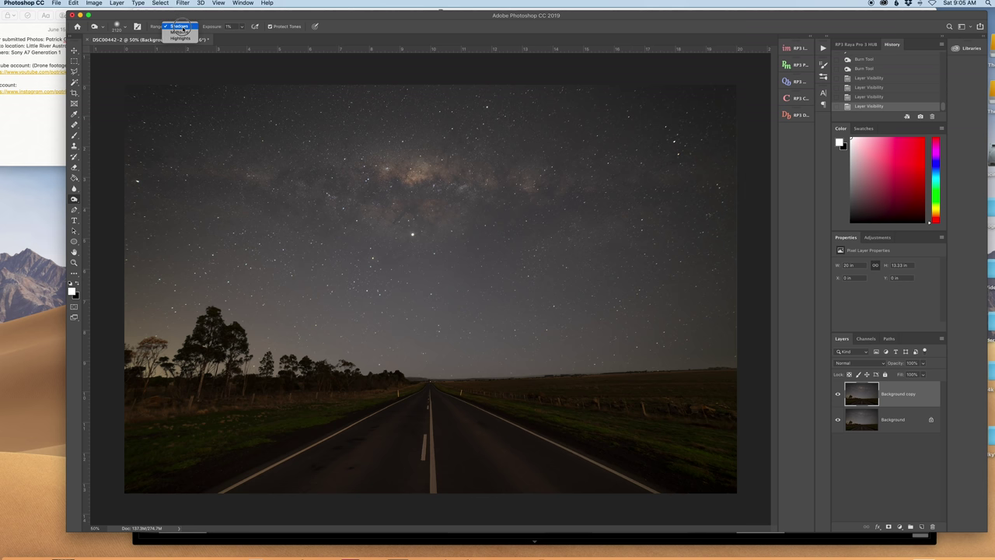
click(181, 27)
drag(74, 199, 107, 199)
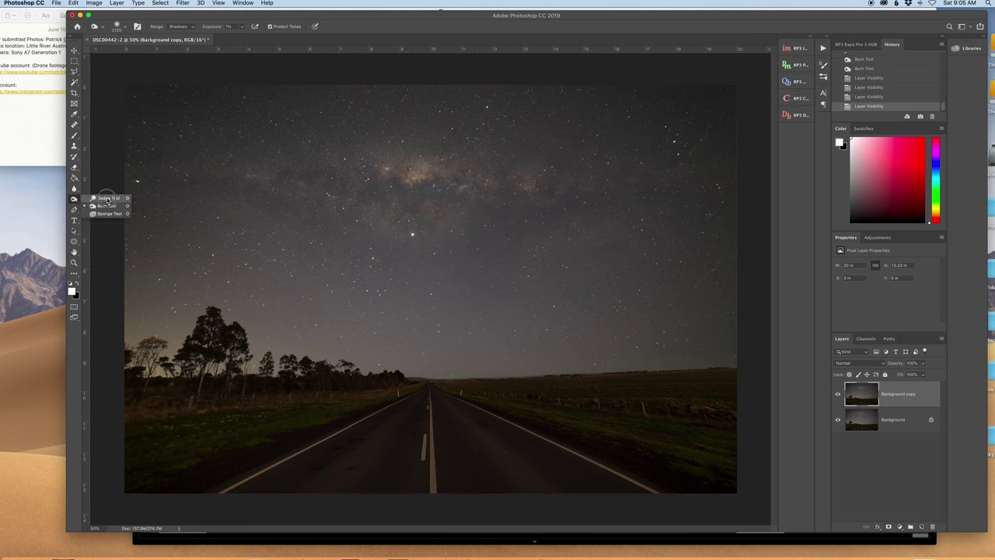
click(180, 26)
click(179, 14)
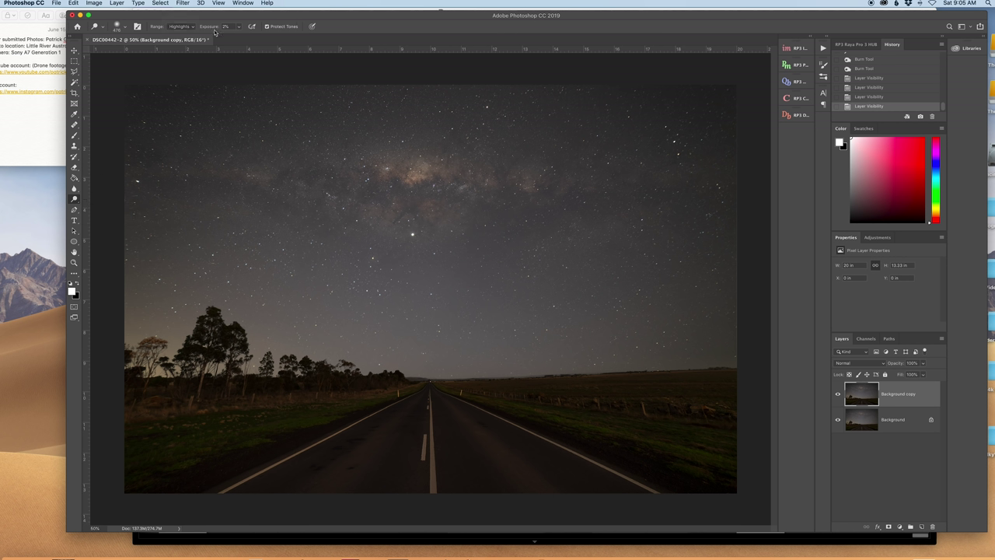
click(238, 27)
click(117, 26)
drag(151, 53, 159, 53)
click(670, 129)
mouse_move(675, 150)
mouse_down()
mouse_move(732, 169)
mouse_move(706, 111)
mouse_up()
drag(733, 178, 733, 139)
mouse_move(652, 138)
mouse_down()
mouse_move(688, 228)
mouse_move(707, 132)
mouse_move(738, 155)
mouse_up()
drag(738, 155, 723, 117)
click(838, 394)
click(838, 395)
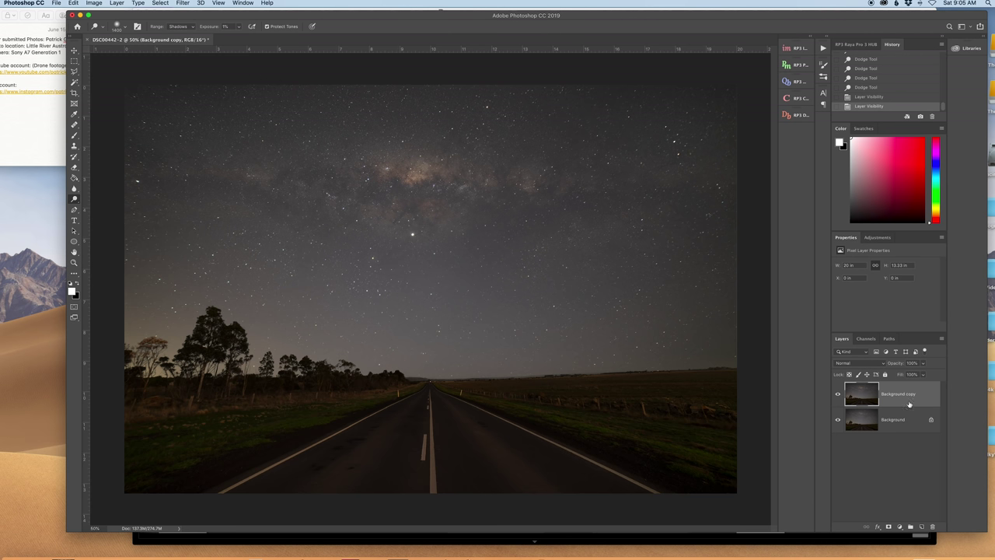
Step: Flatten the dodged and burned layers into the background and save the image
right_click(919, 430)
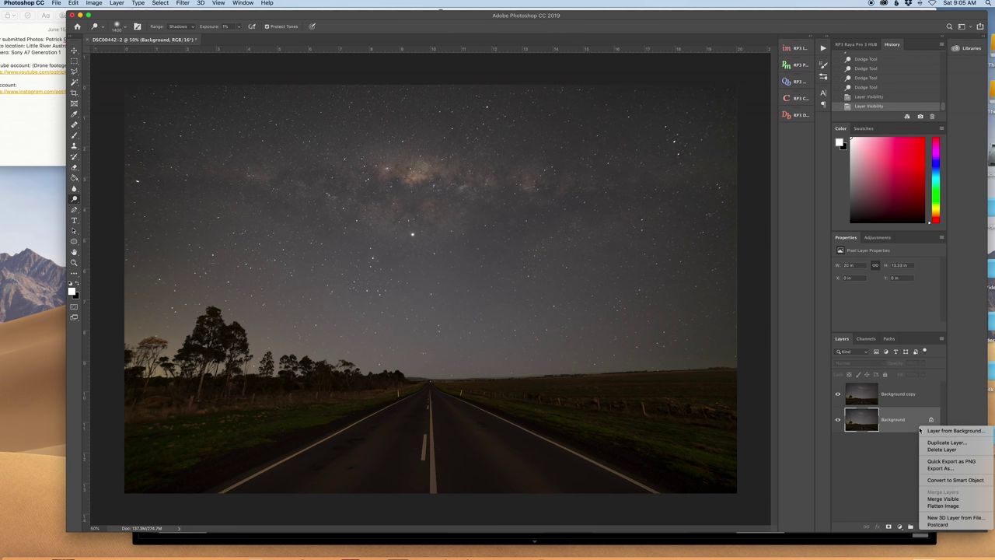
click(948, 508)
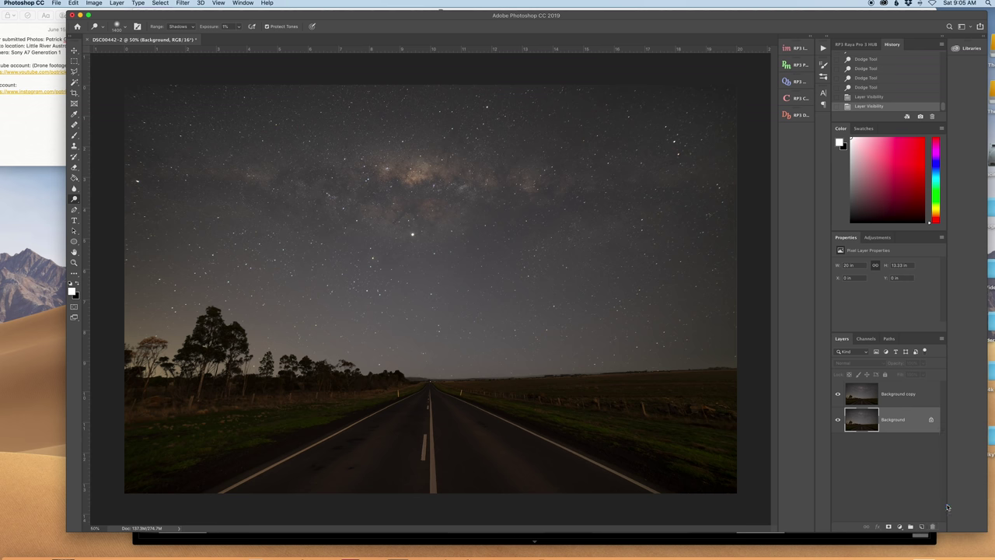
click(59, 5)
click(71, 80)
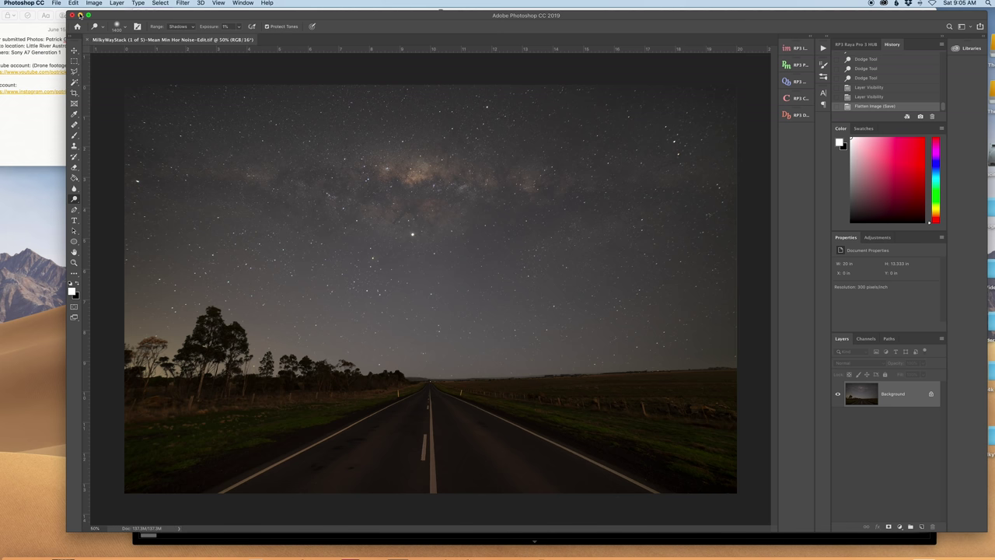
Step: Switch to Lightroom Classic and draw an inverted radial filter over the road in the foreground, reaching up to just below the horizon
click(80, 15)
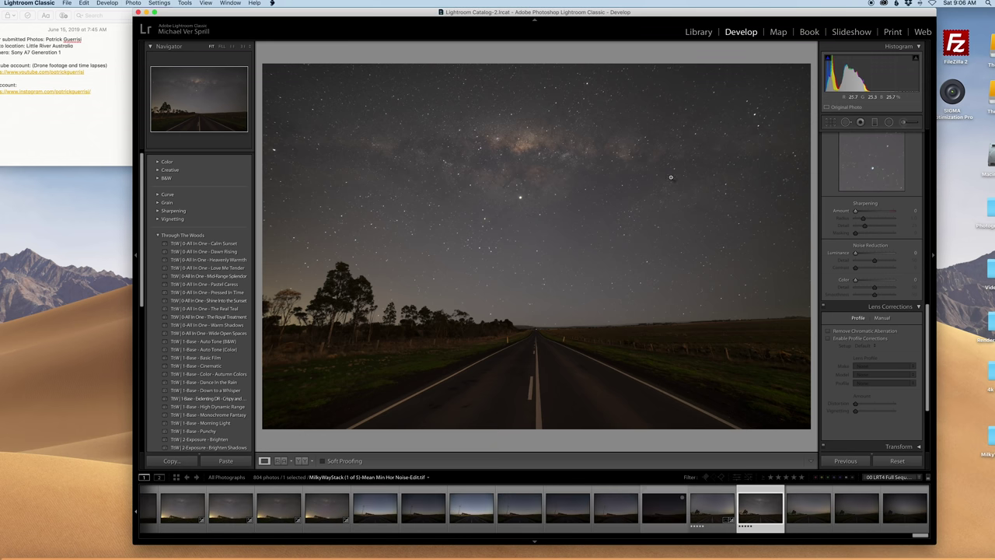
scroll(888, 140, up, 1)
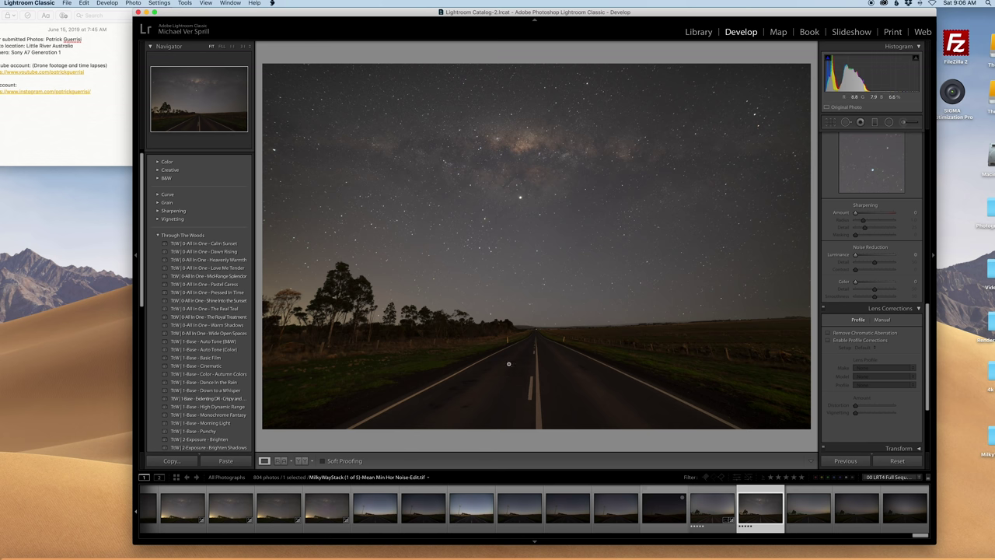
click(889, 122)
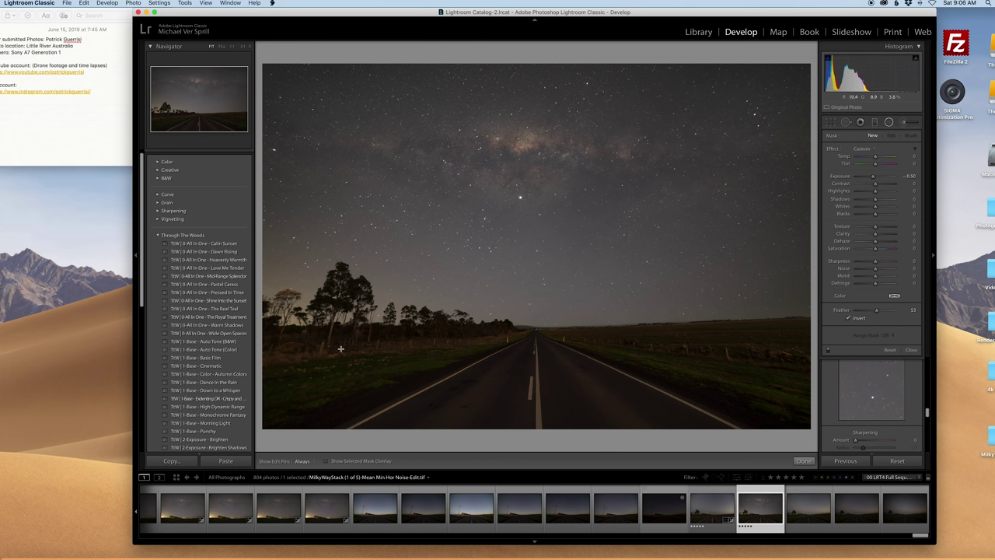
drag(526, 385, 660, 436)
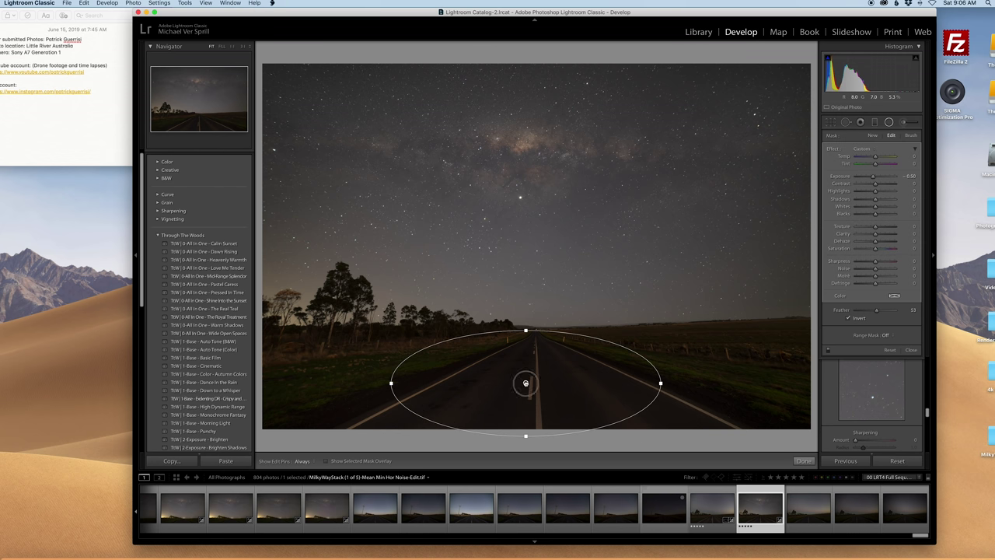
drag(526, 382, 531, 402)
drag(532, 353, 532, 334)
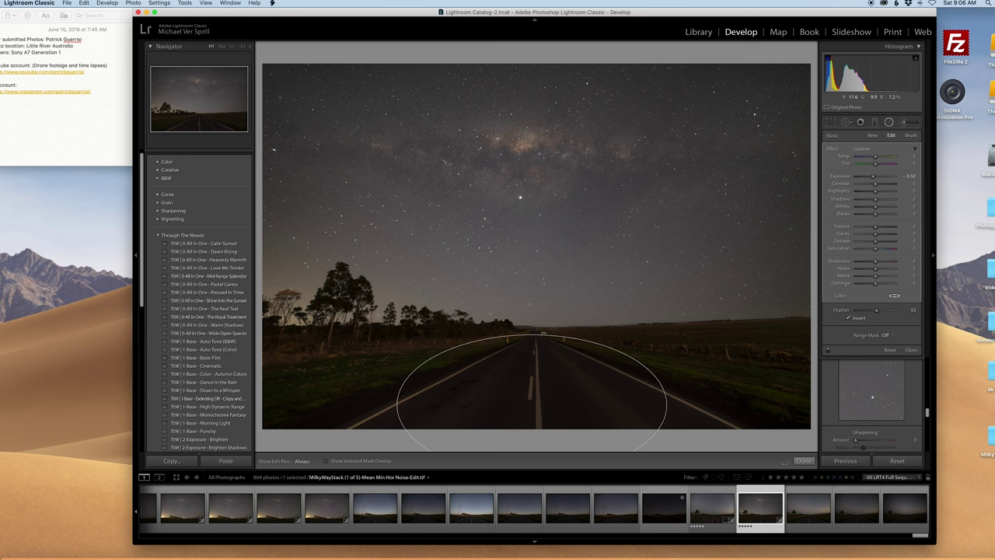
Step: Set the radial filter's exposure to 0.23, whites to 27 and feather to 65, and widen its ellipse slightly
drag(875, 180, 881, 208)
drag(668, 404, 672, 405)
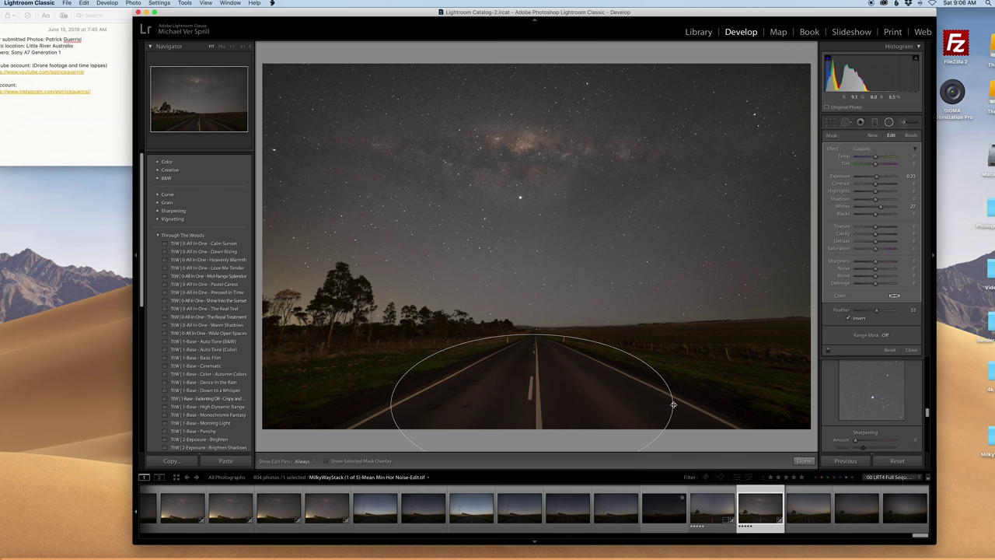
drag(885, 313, 883, 311)
Step: Widen the radial filter to the road's outer edges, move it lower, raise its upper edge slightly and finish editing
drag(674, 404, 720, 407)
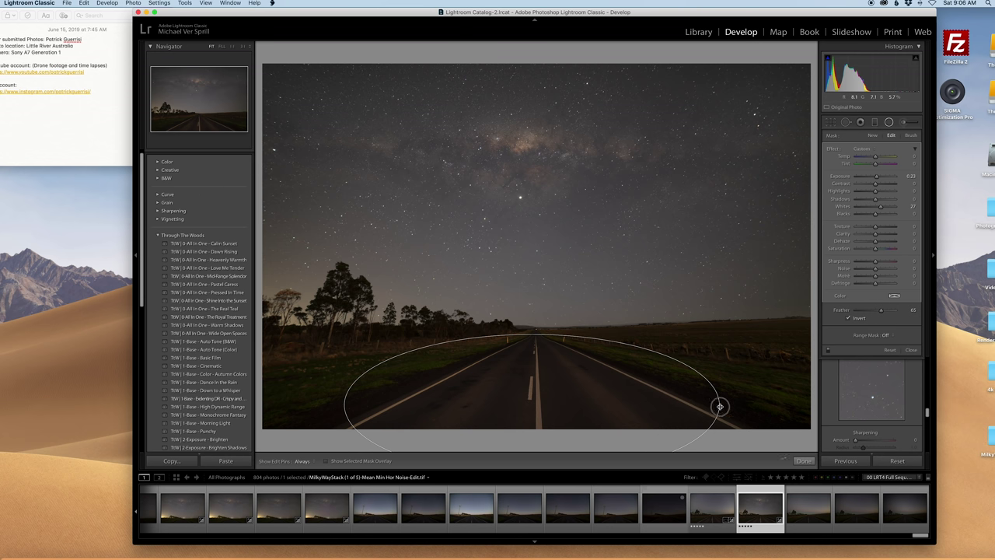
drag(544, 388, 545, 406)
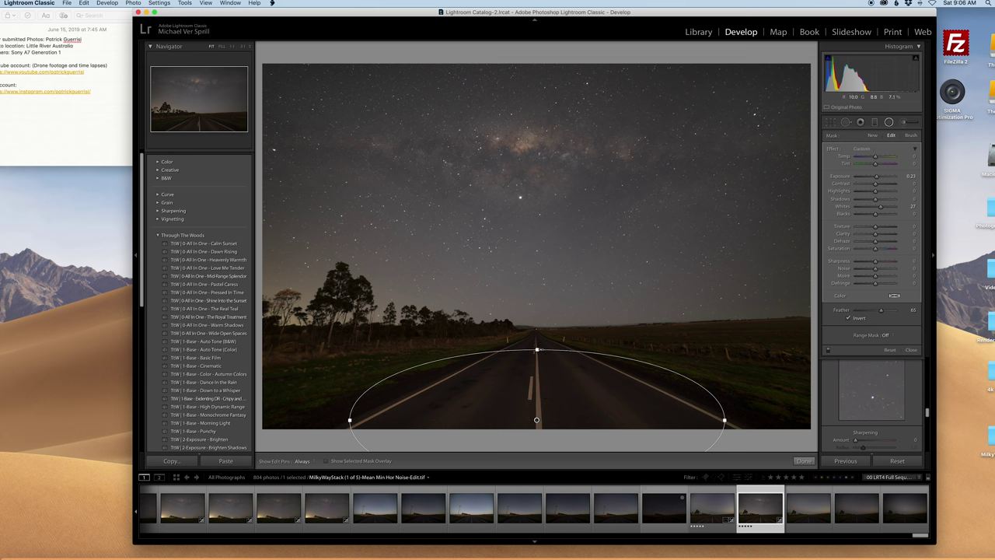
drag(537, 349, 537, 342)
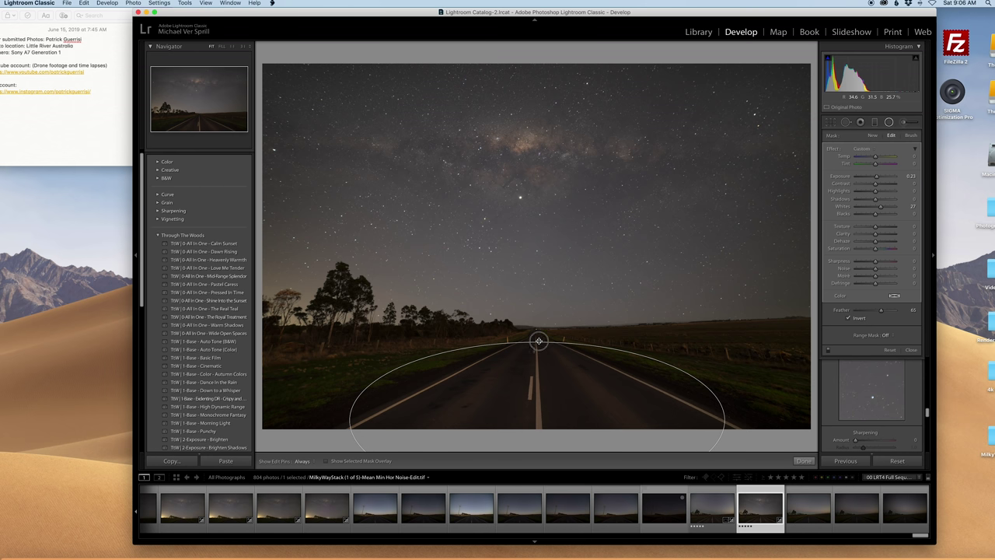
click(804, 460)
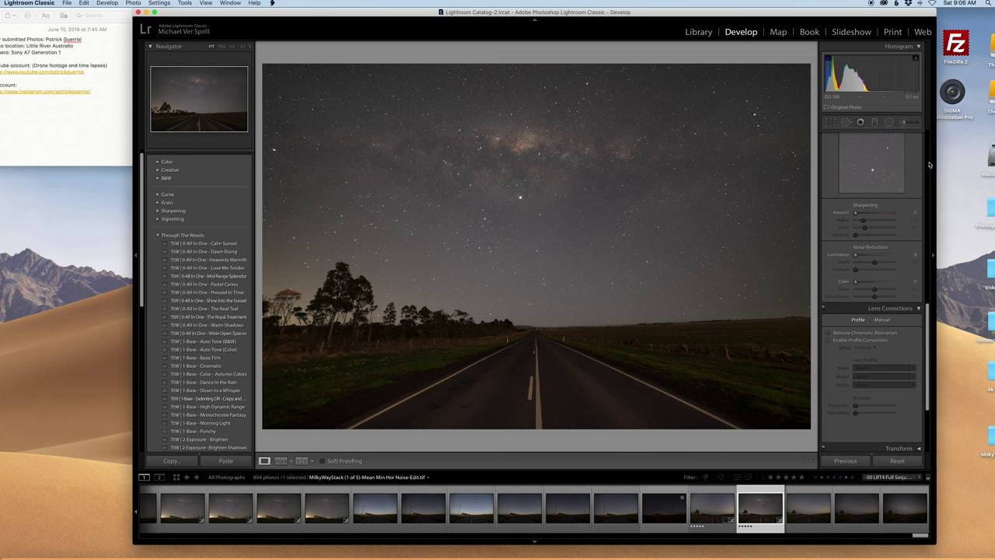
Step: Reselect the radial filter over the road, fine-tune its clarity slightly and finish editing
click(888, 121)
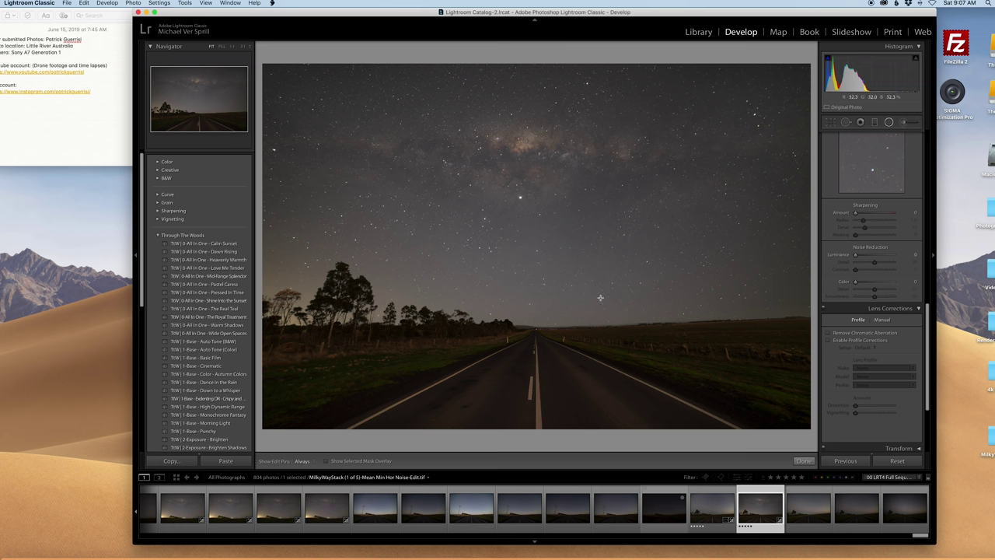
click(537, 420)
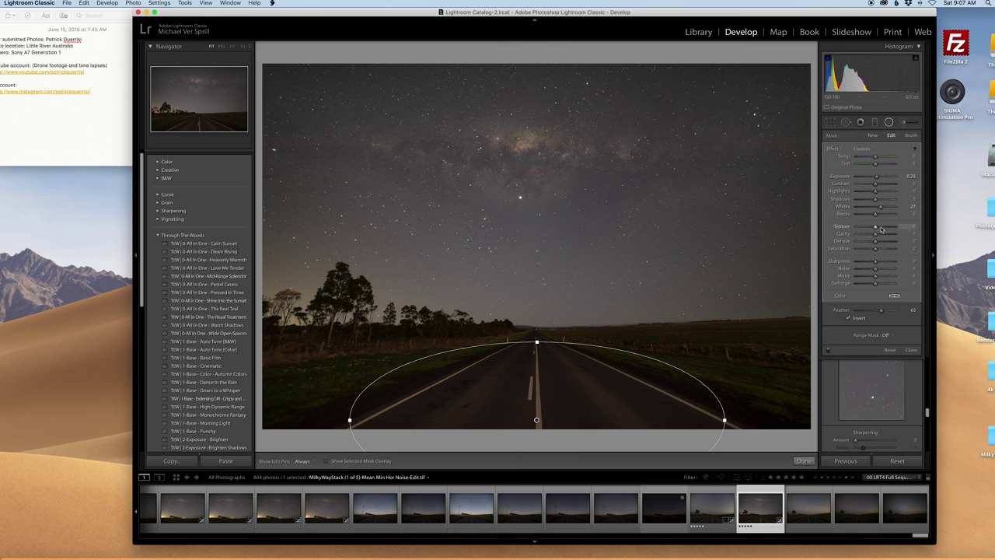
mouse_move(876, 234)
mouse_down()
mouse_move(887, 235)
mouse_move(877, 239)
mouse_up()
click(803, 461)
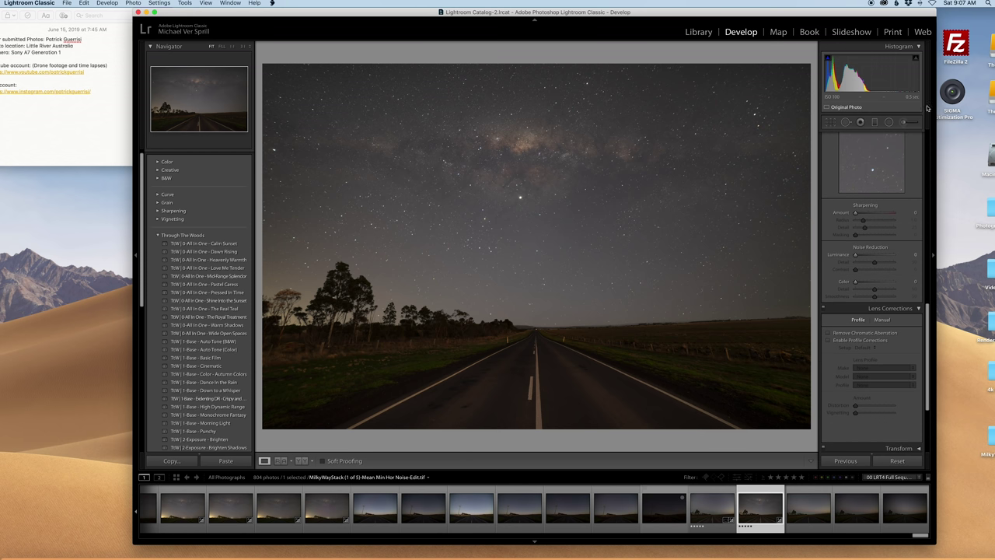
Step: Draw a wide inverted radial filter over the Milky Way band, reset its exposure to 0 and raise its clarity and texture
click(891, 124)
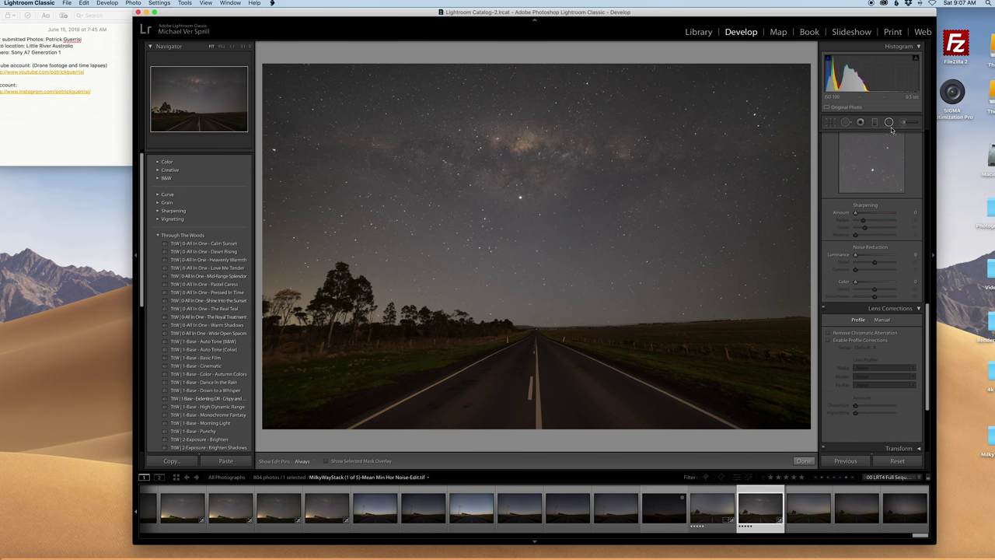
mouse_move(752, 183)
mouse_down()
mouse_move(812, 199)
mouse_move(820, 222)
mouse_up()
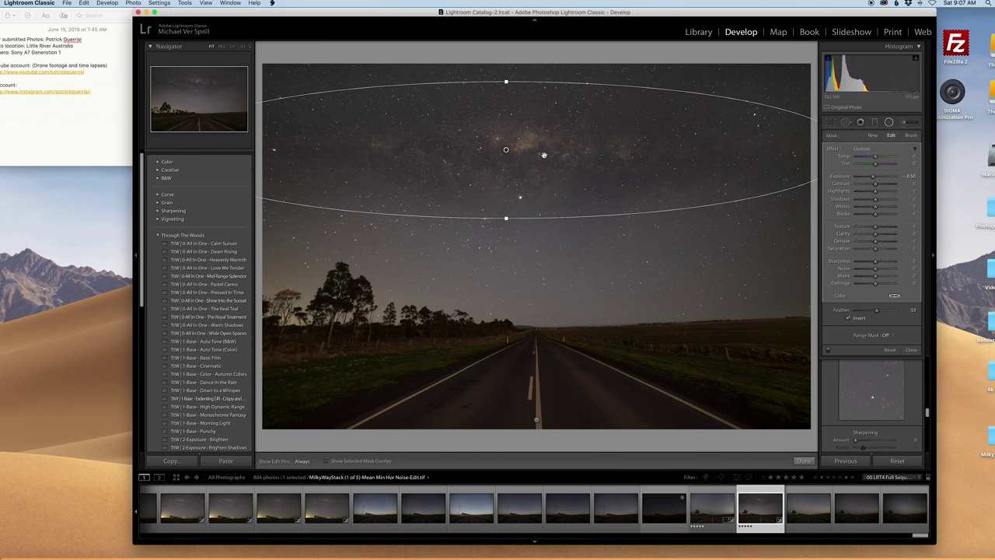
double_click(873, 177)
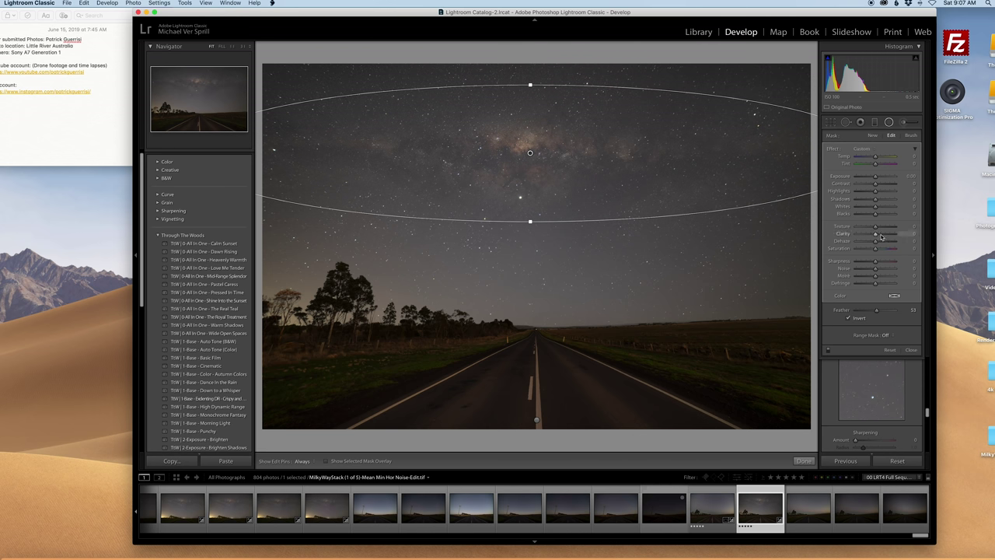
drag(881, 235, 907, 240)
drag(895, 230, 878, 231)
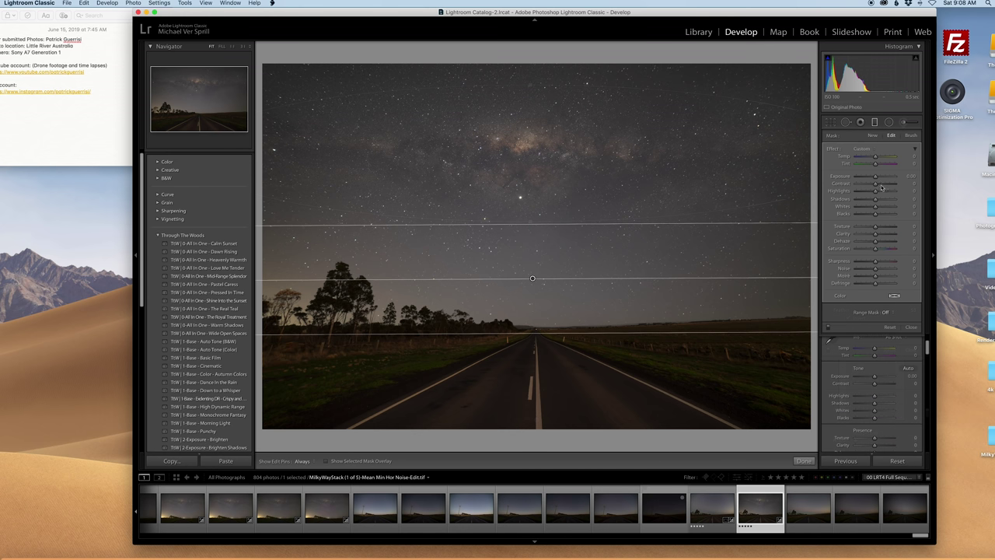
Step: Raise the contrast of the graduated filter spanning the lower sky down to the horizon, and finish editing
drag(880, 184, 883, 184)
click(803, 460)
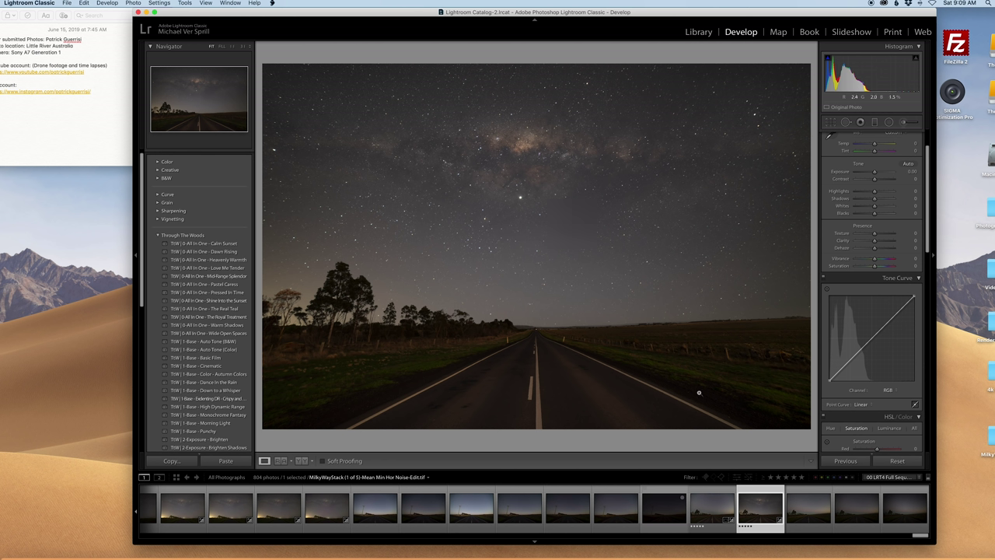
Step: Draw a narrow graduated filter just above the horizon, extend it down to the horizon line, set its contrast to -37 and finish editing
click(874, 123)
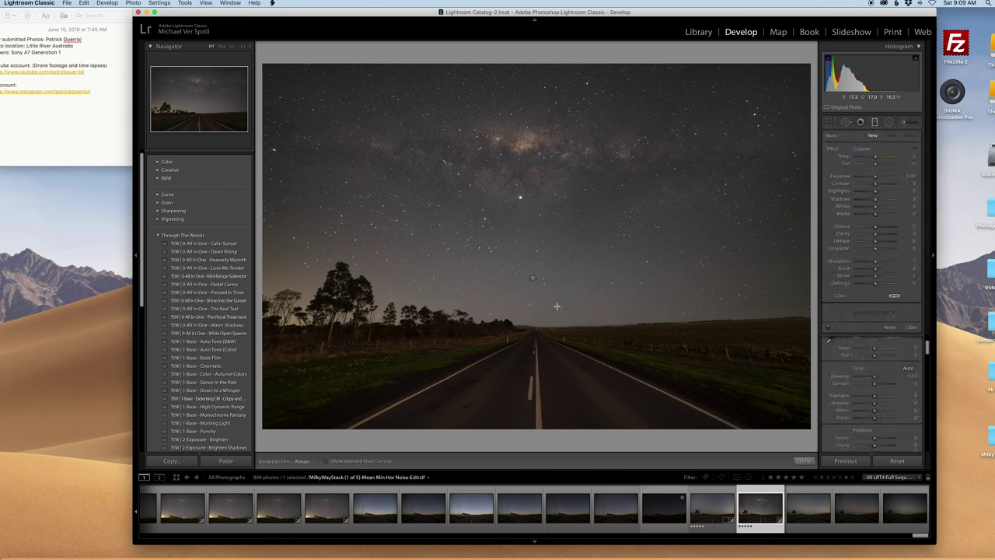
drag(536, 374, 540, 307)
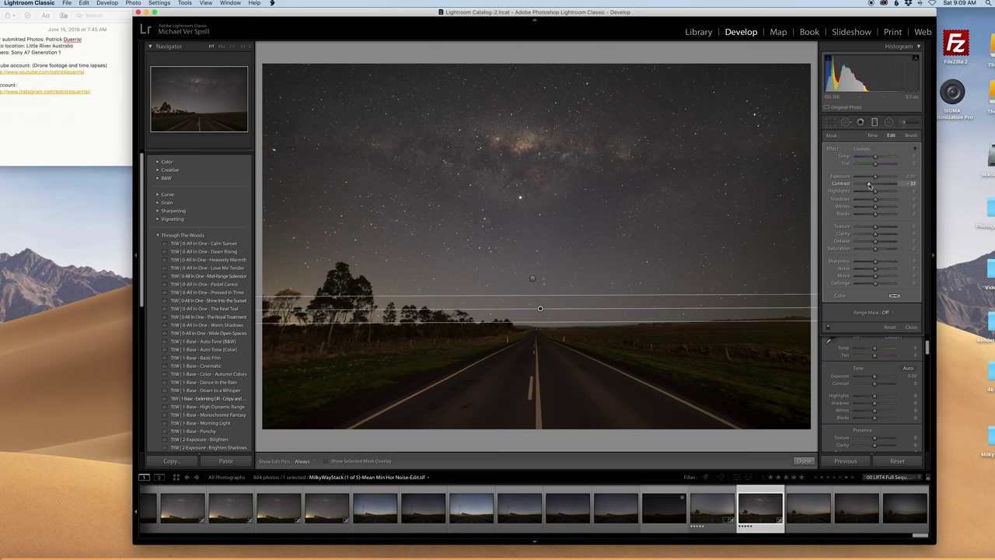
drag(541, 309, 533, 335)
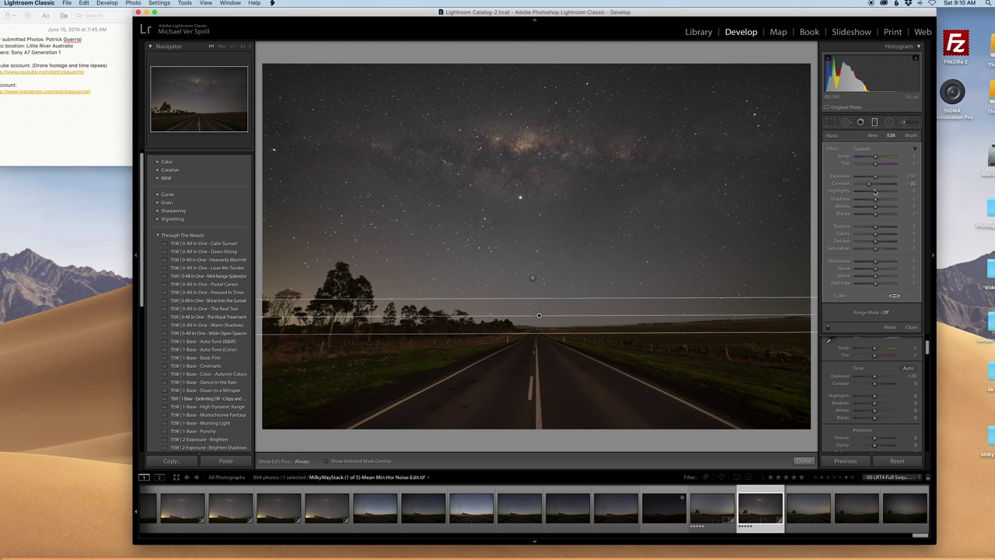
drag(870, 186, 868, 186)
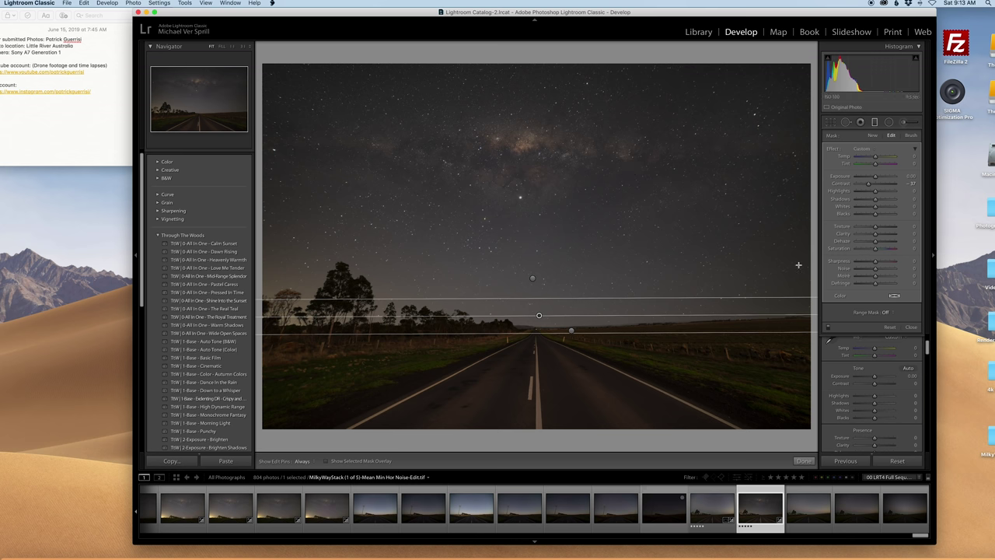
click(909, 326)
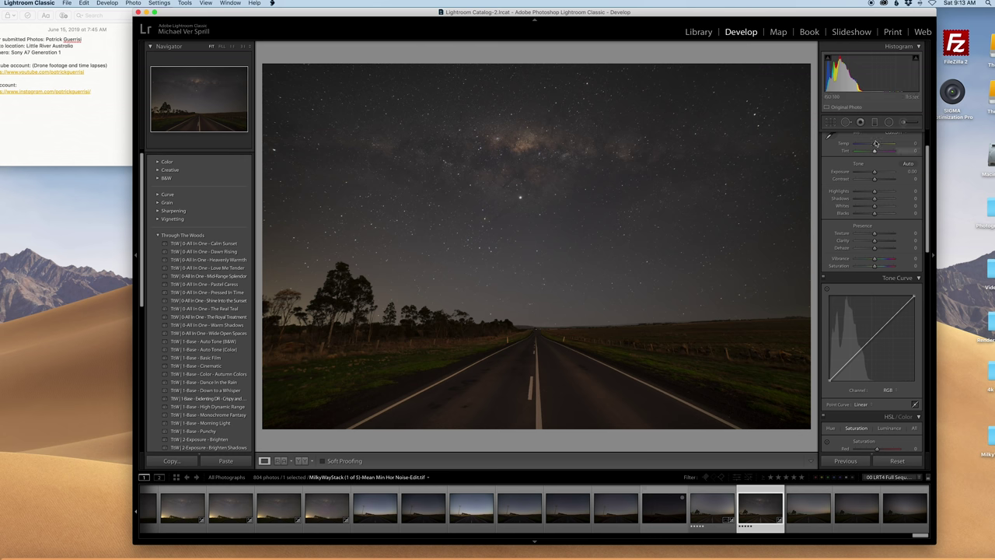
Step: Draw a slightly tilted graduated filter along the horizon, set its whites to -88, lower its exposure strongly and finish editing
key(m)
drag(529, 306, 512, 337)
click(855, 208)
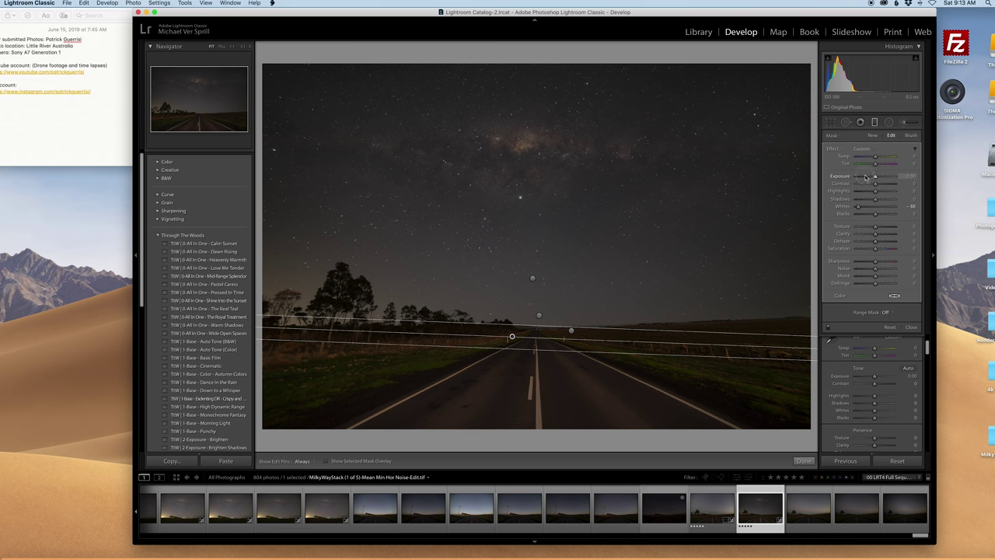
drag(865, 177, 824, 177)
key(m)
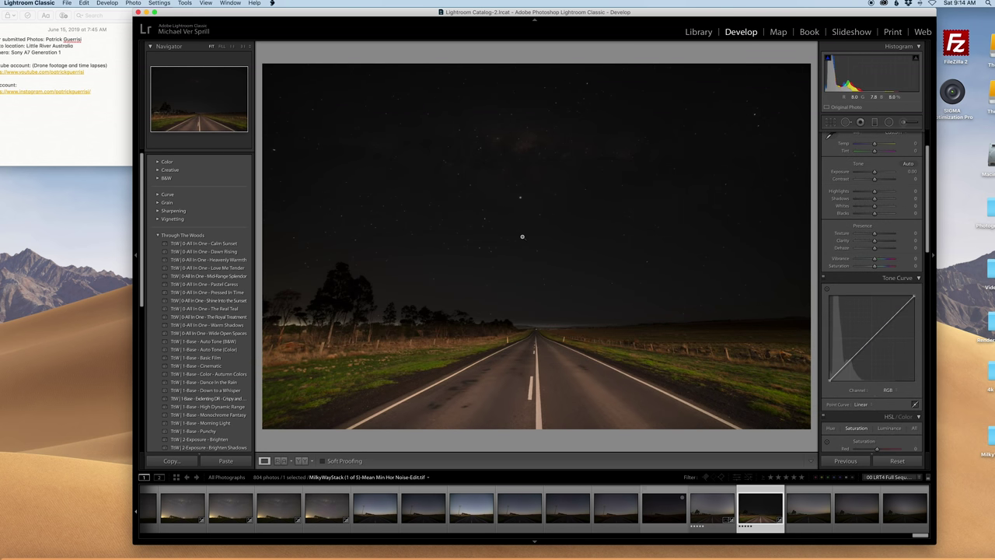